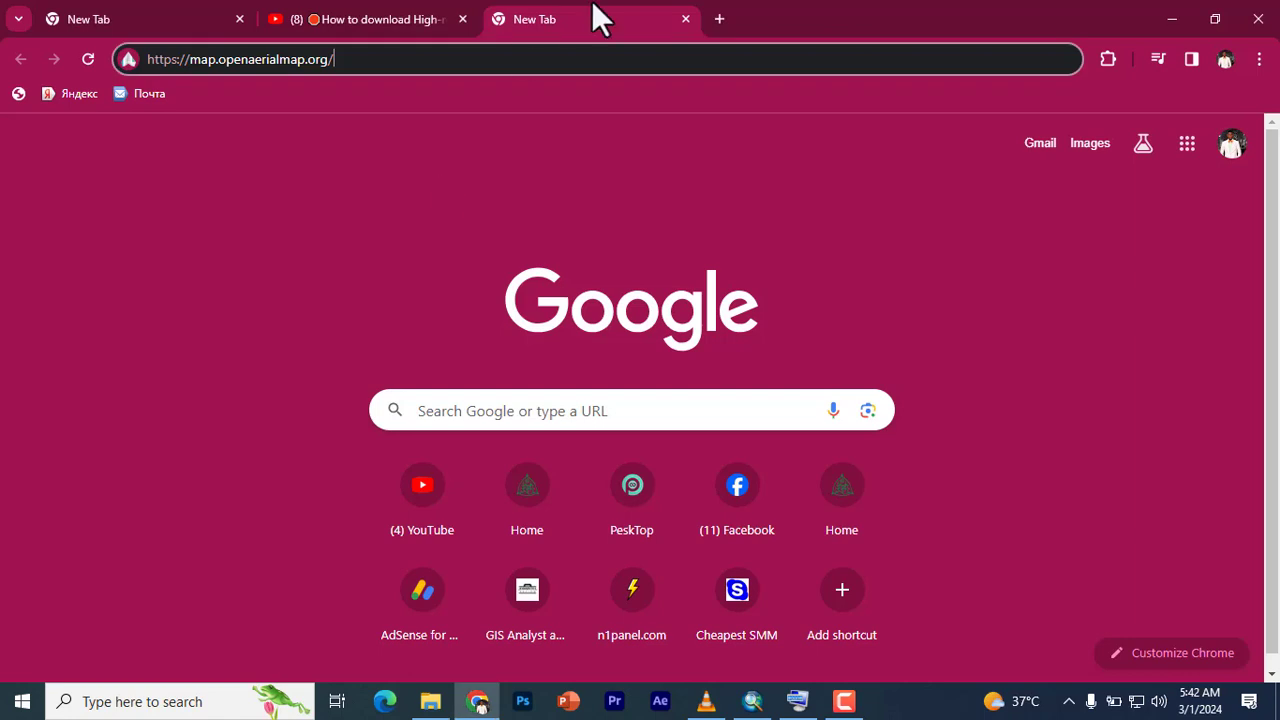
left_click(719, 19)
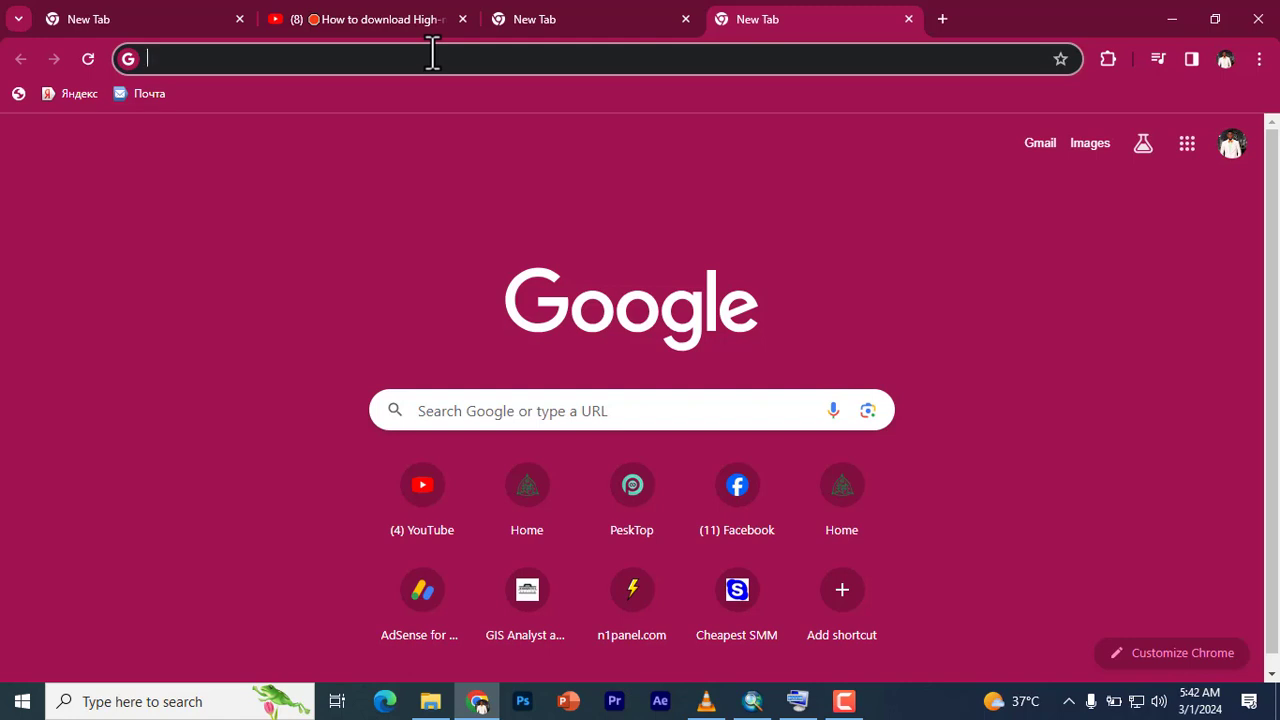
type("https://map.openaerialmap.org/")
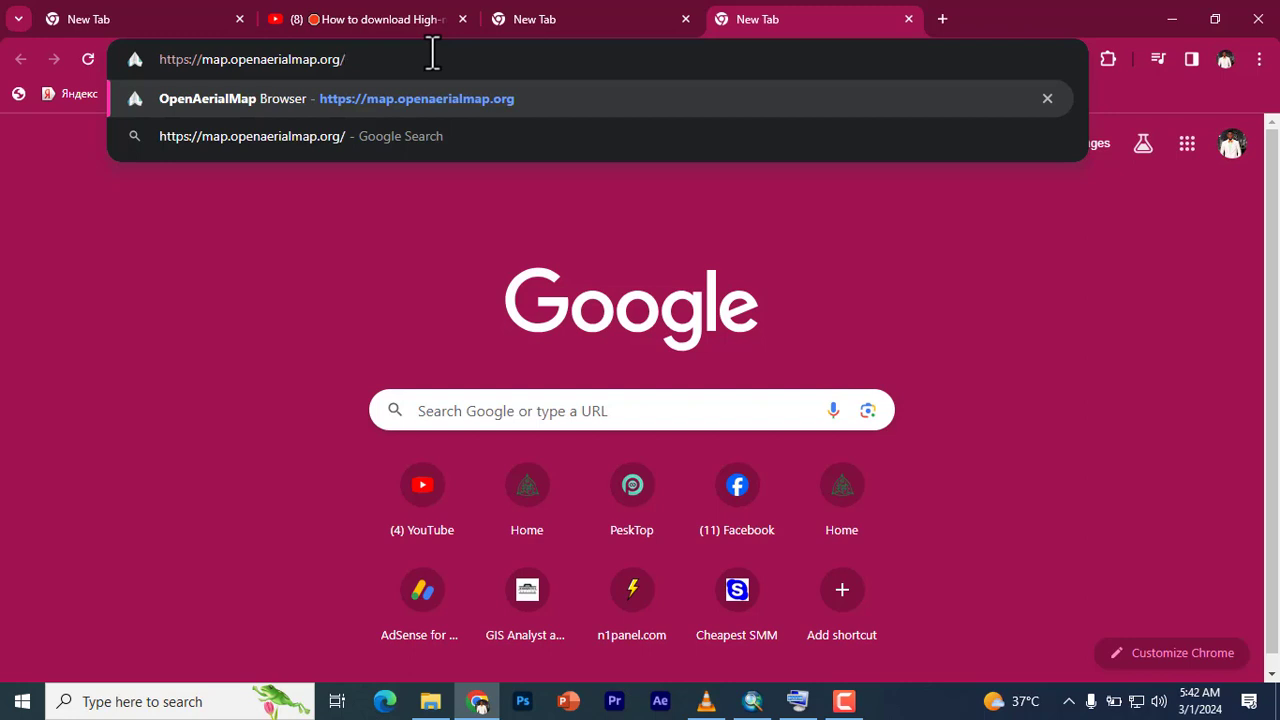
key("Return")
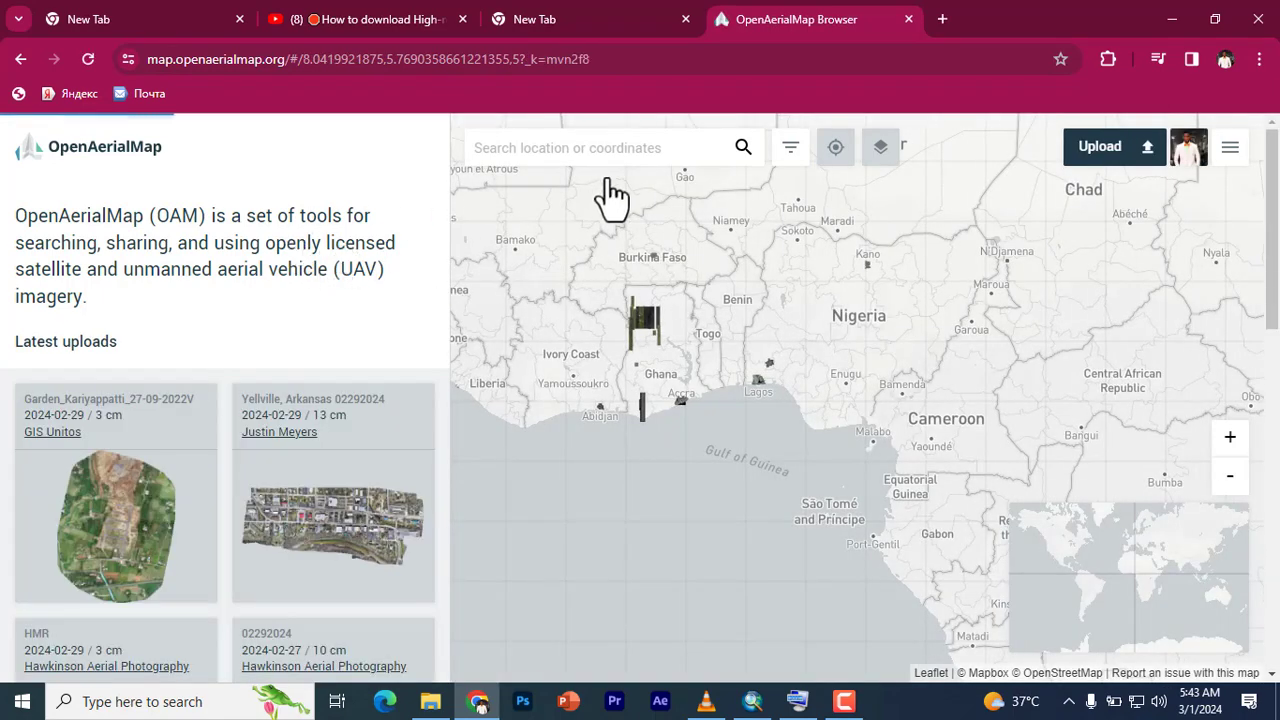
Step: Zoom the map out, view the account profile page, then return to the world map
scroll(851, 331, "down", 1)
scroll(880, 297, "down", 2)
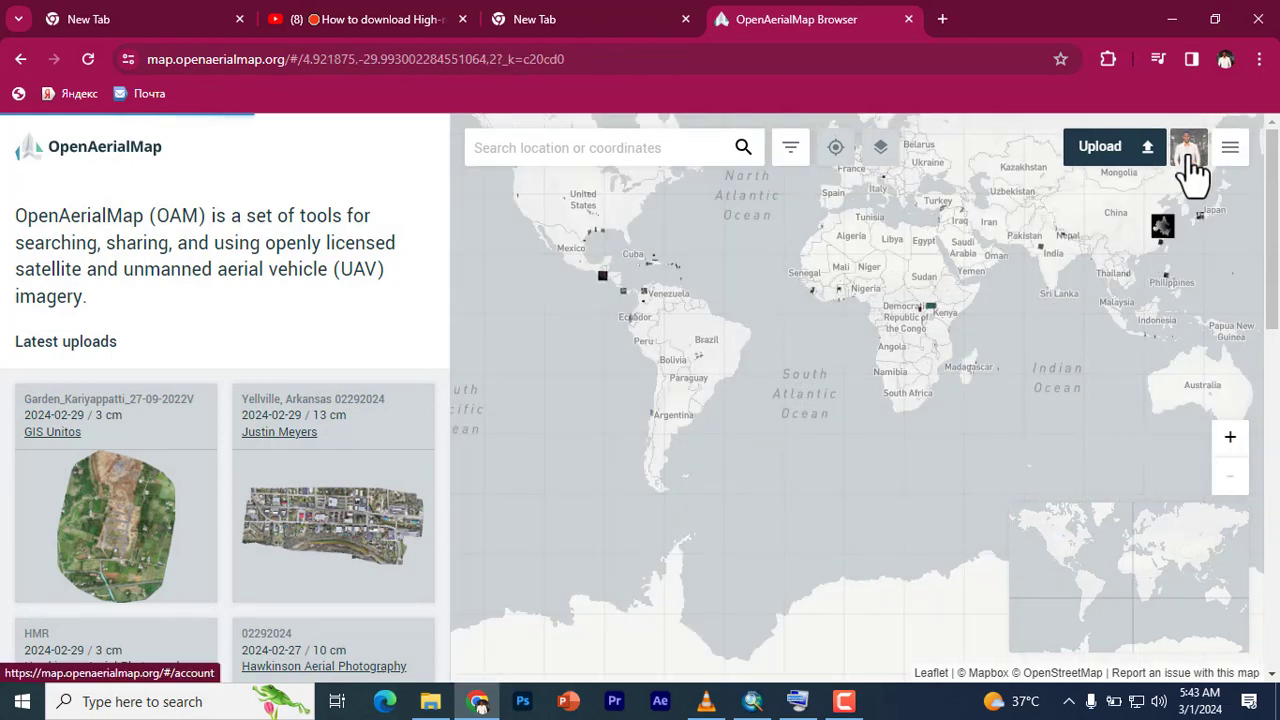
left_click(1192, 160)
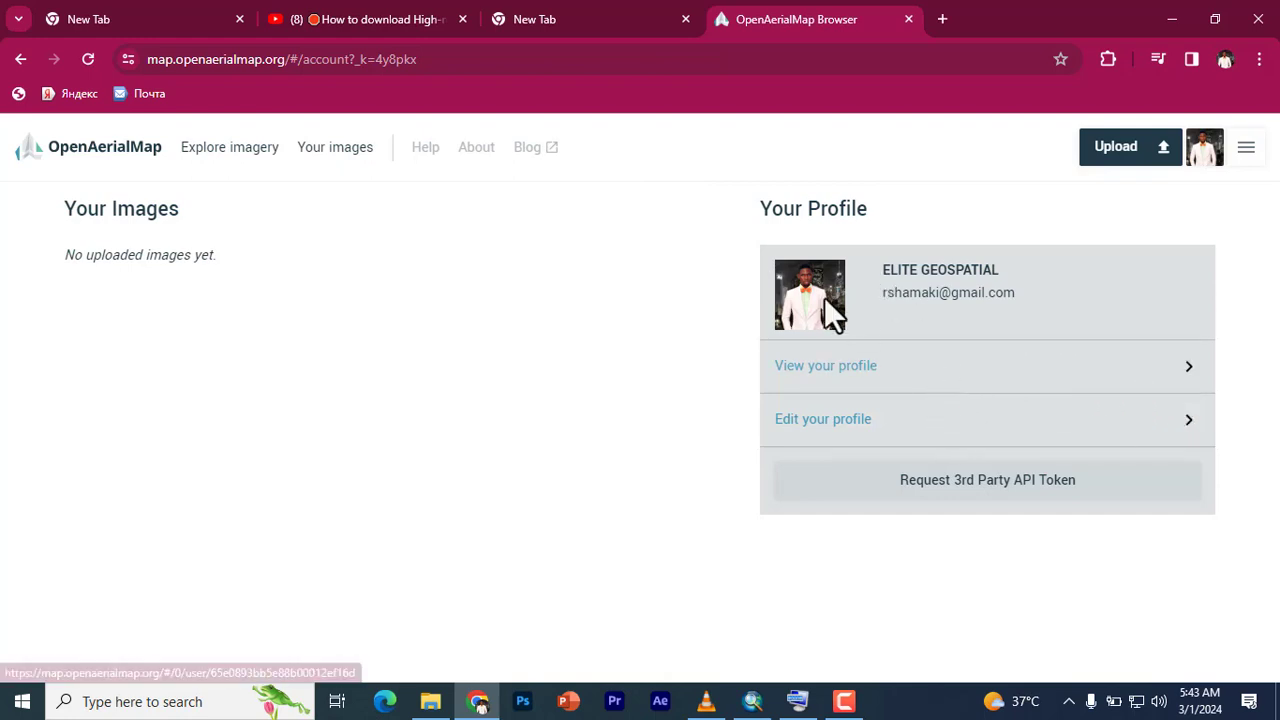
left_click(19, 59)
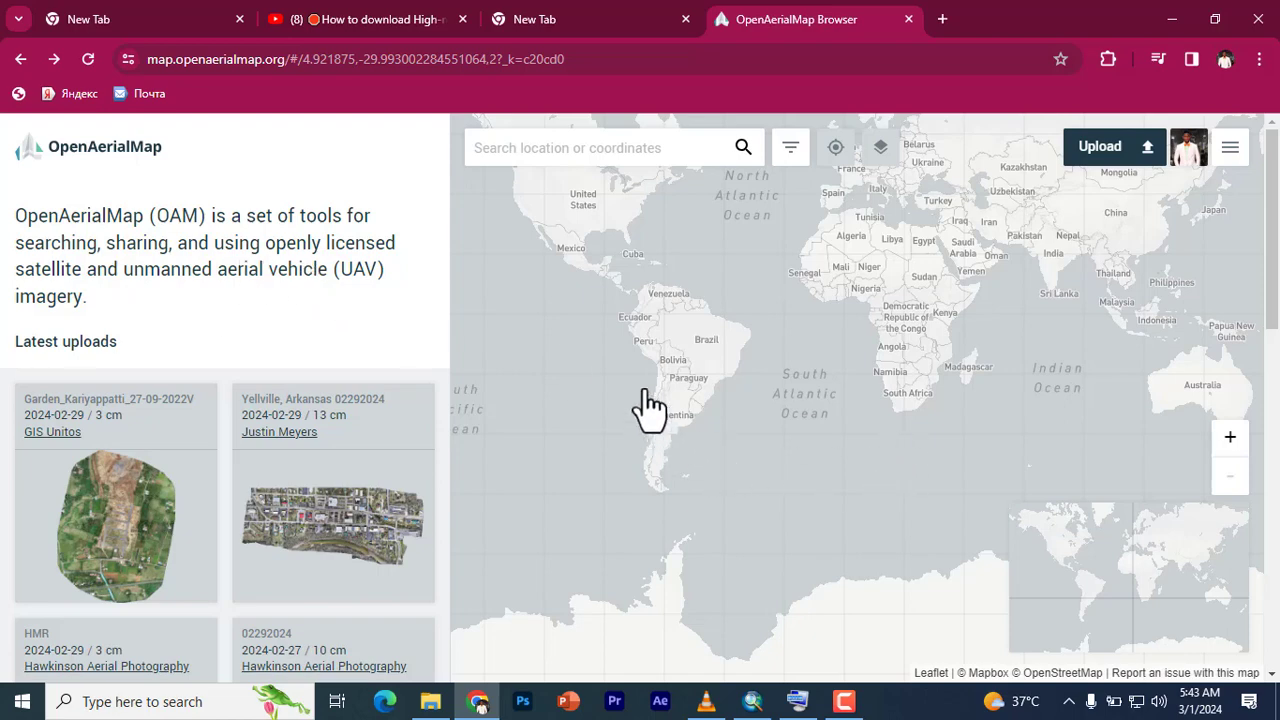
Step: Pan the world map across Europe, Africa, Asia and the Pacific to scan imagery footprints
left_click_drag(810, 245, 820, 391)
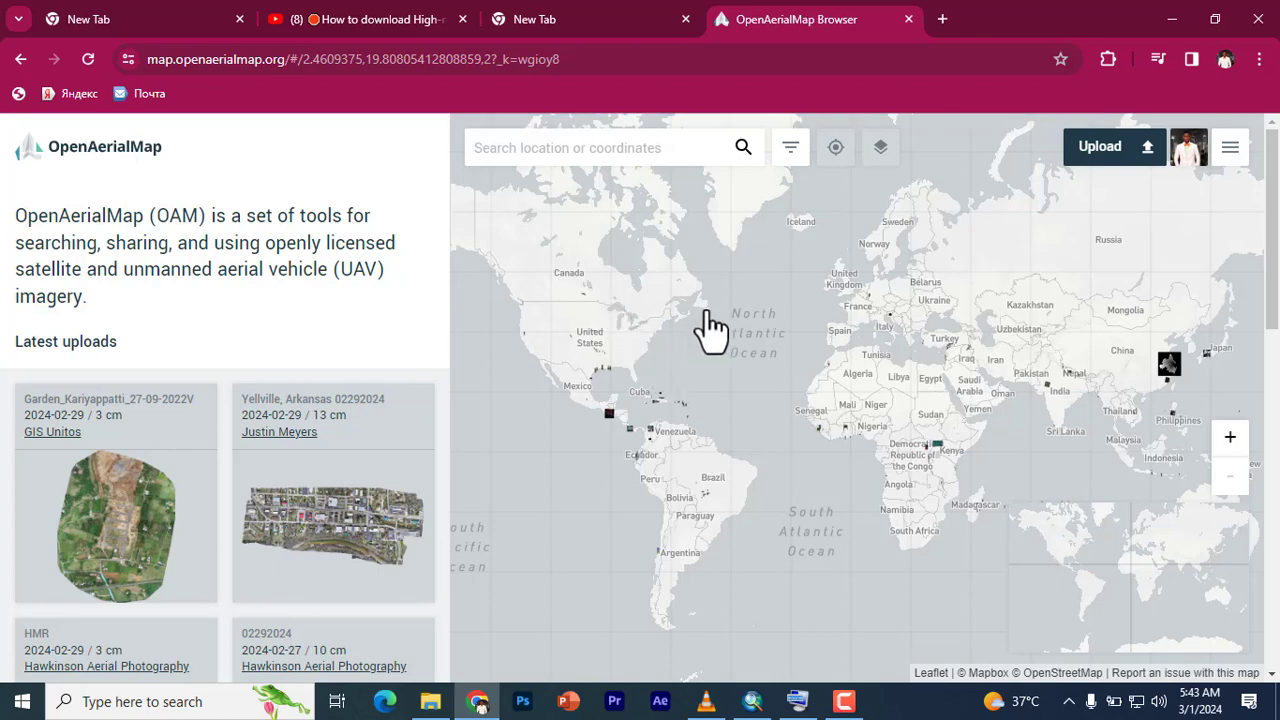
left_click_drag(859, 297, 1046, 417)
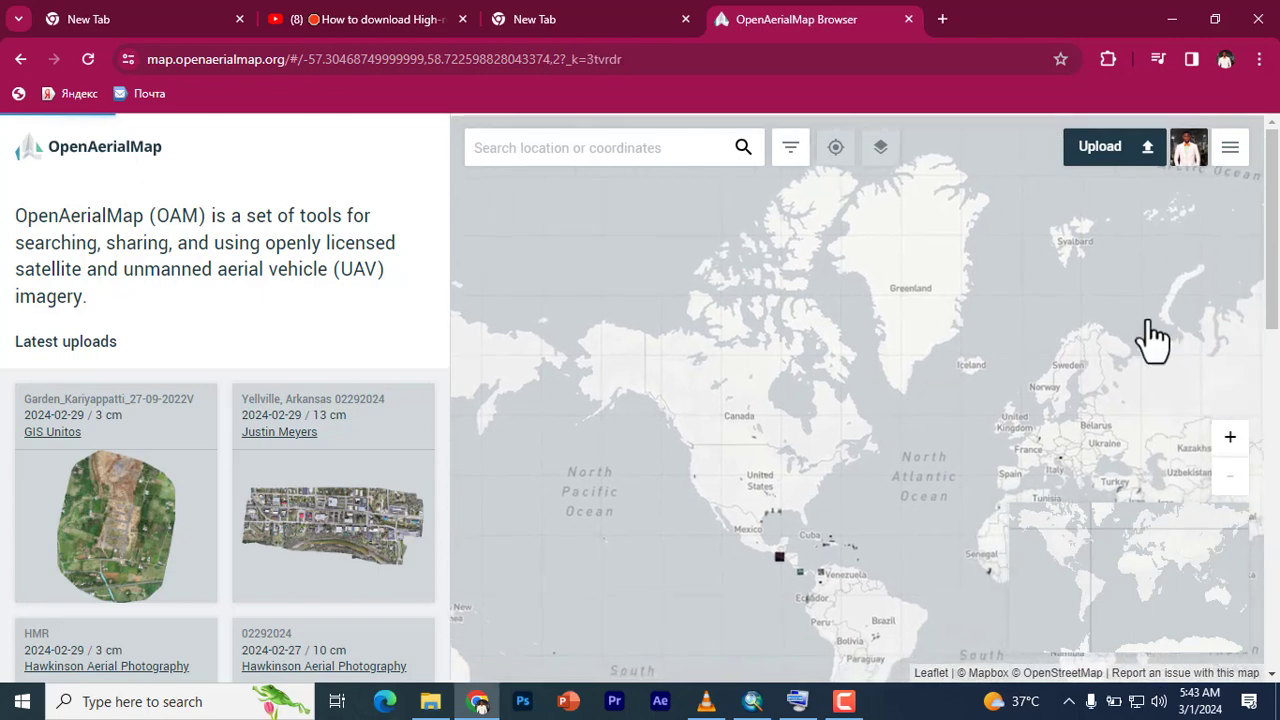
left_click_drag(1152, 340, 894, 409)
left_click_drag(566, 357, 1134, 334)
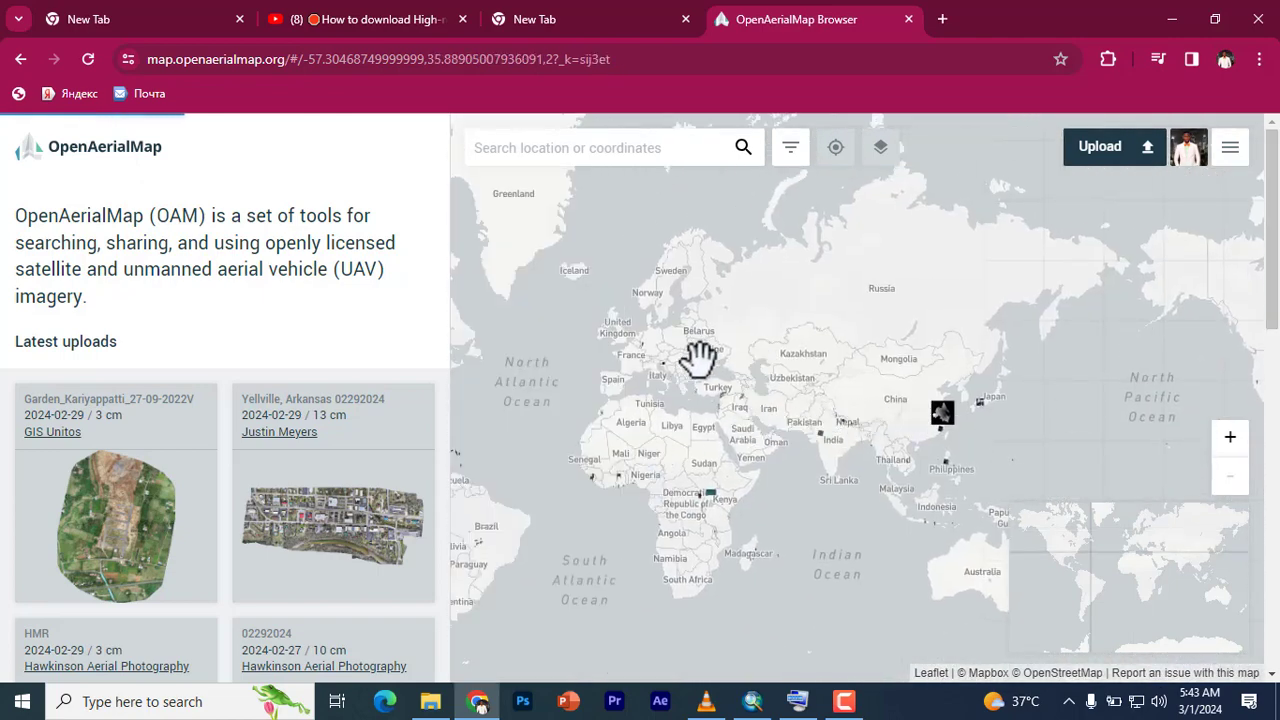
left_click_drag(686, 417, 903, 571)
mouse_move(563, 369)
left_mouse_down()
mouse_move(840, 288)
mouse_move(866, 380)
left_mouse_up()
scroll(710, 450, "up", 3)
scroll(700, 430, "up", 2)
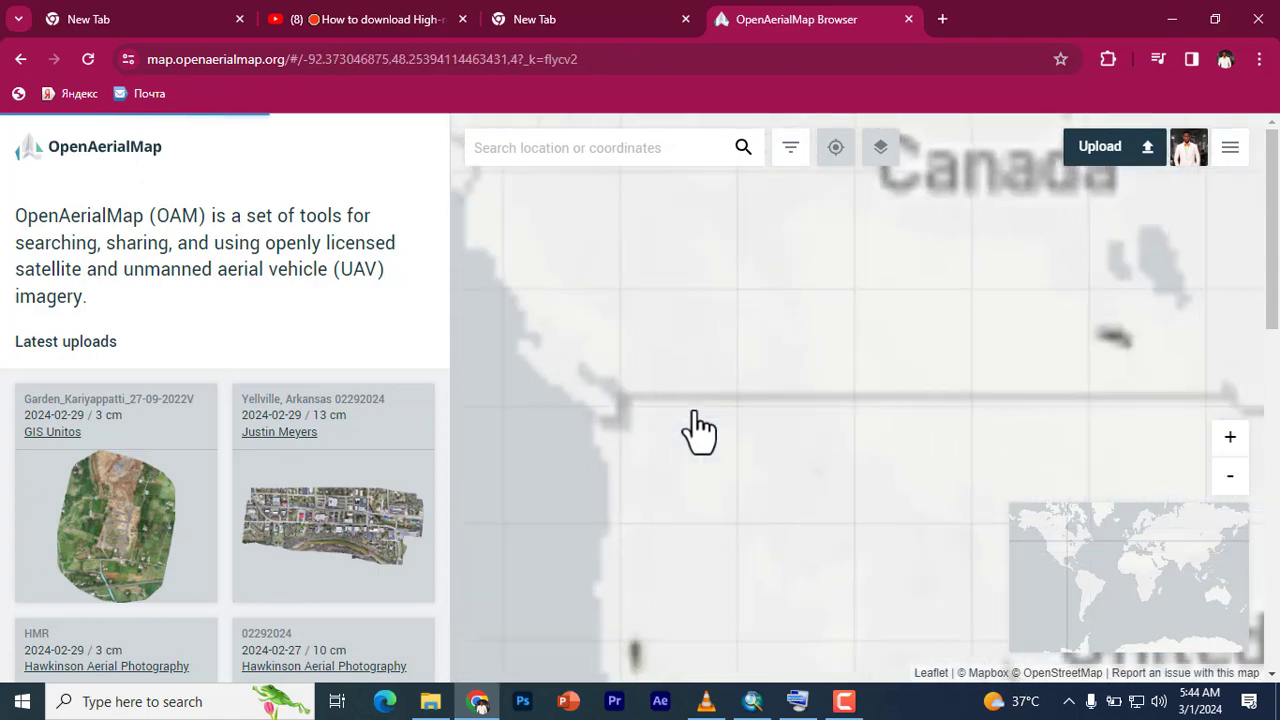
scroll(700, 430, "down", 2)
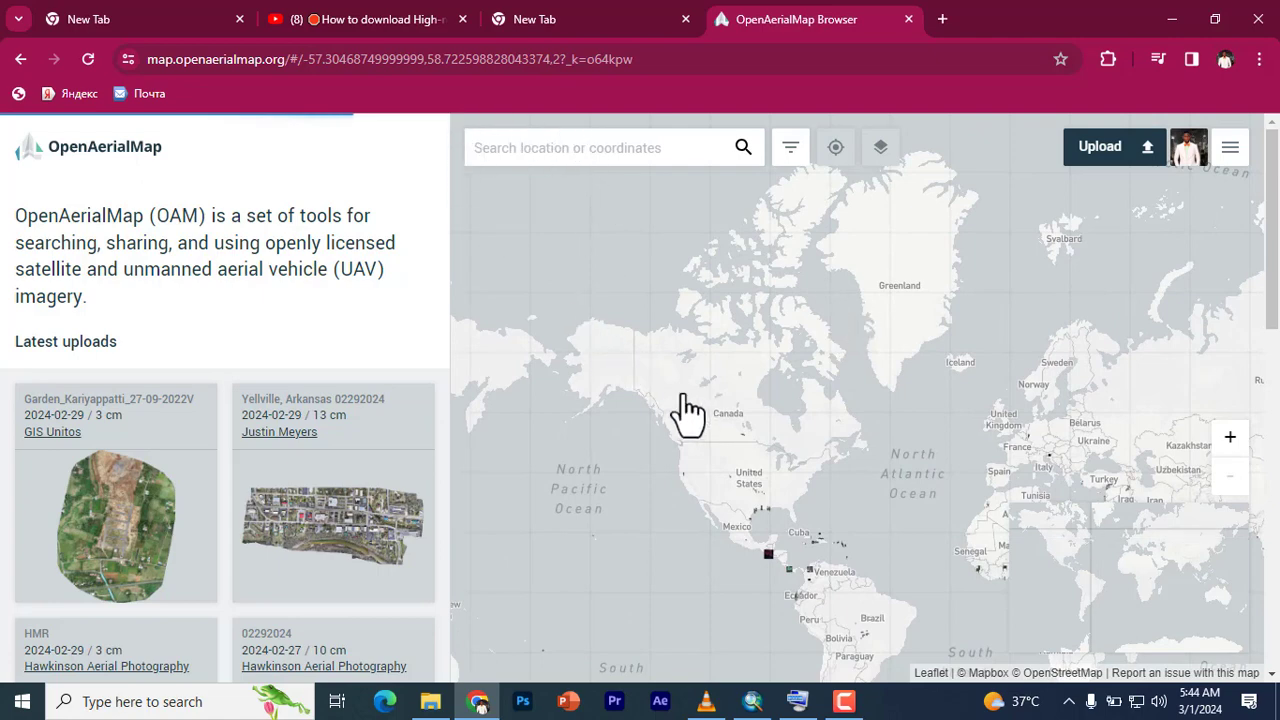
scroll(745, 500, "up", 1)
scroll(750, 490, "up", 1)
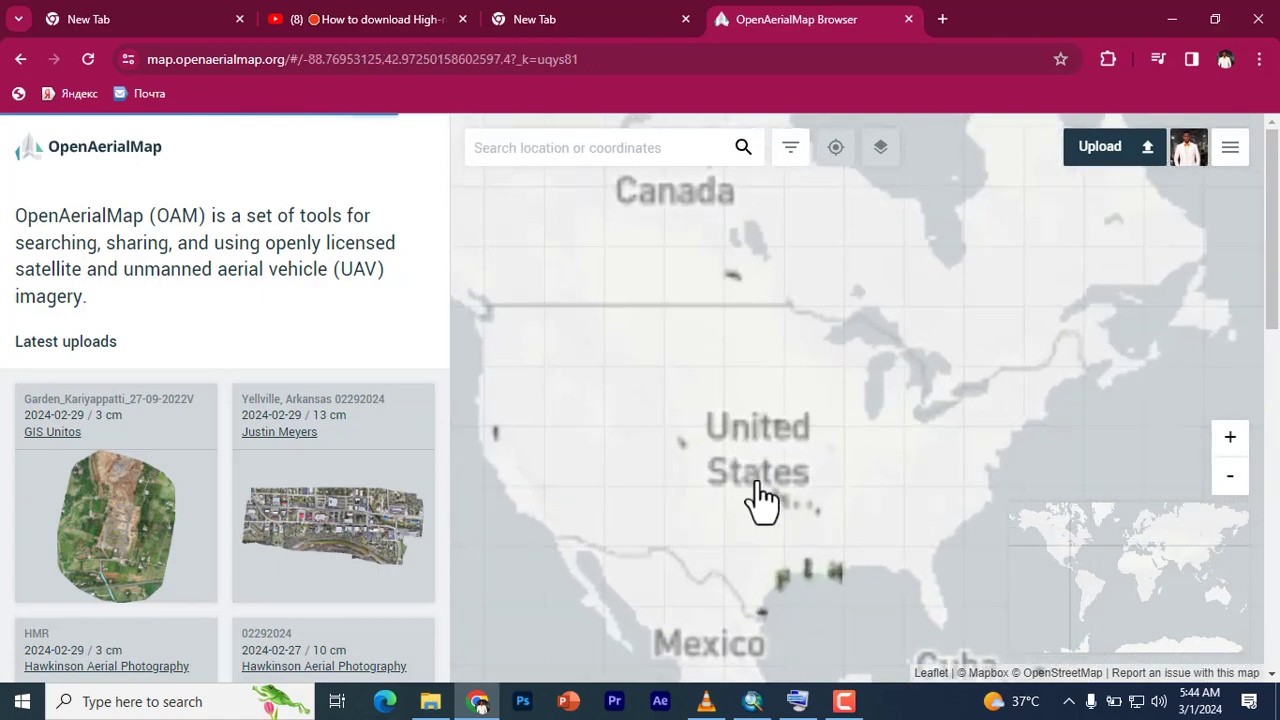
Step: Zoom into the United States and position the view over the Texas–Louisiana Gulf coast imagery
left_click_drag(763, 503, 680, 343)
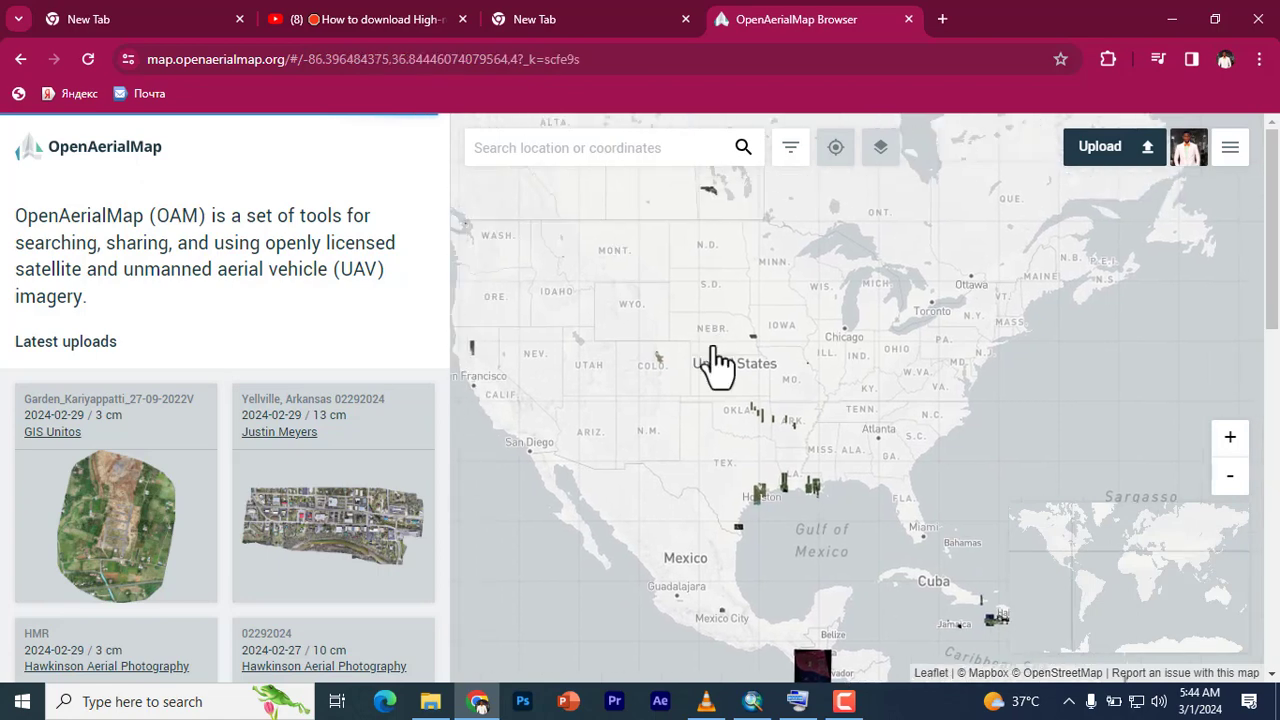
scroll(765, 447, "up", 3)
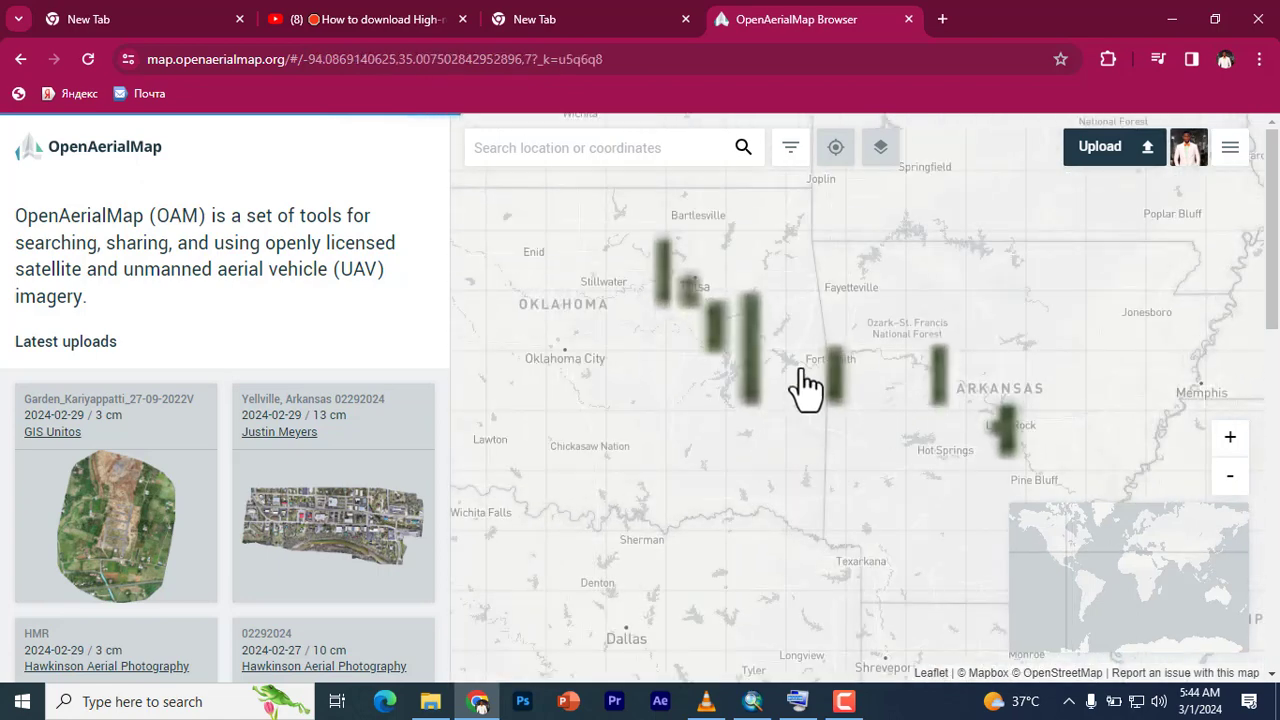
scroll(700, 351, "up", 1)
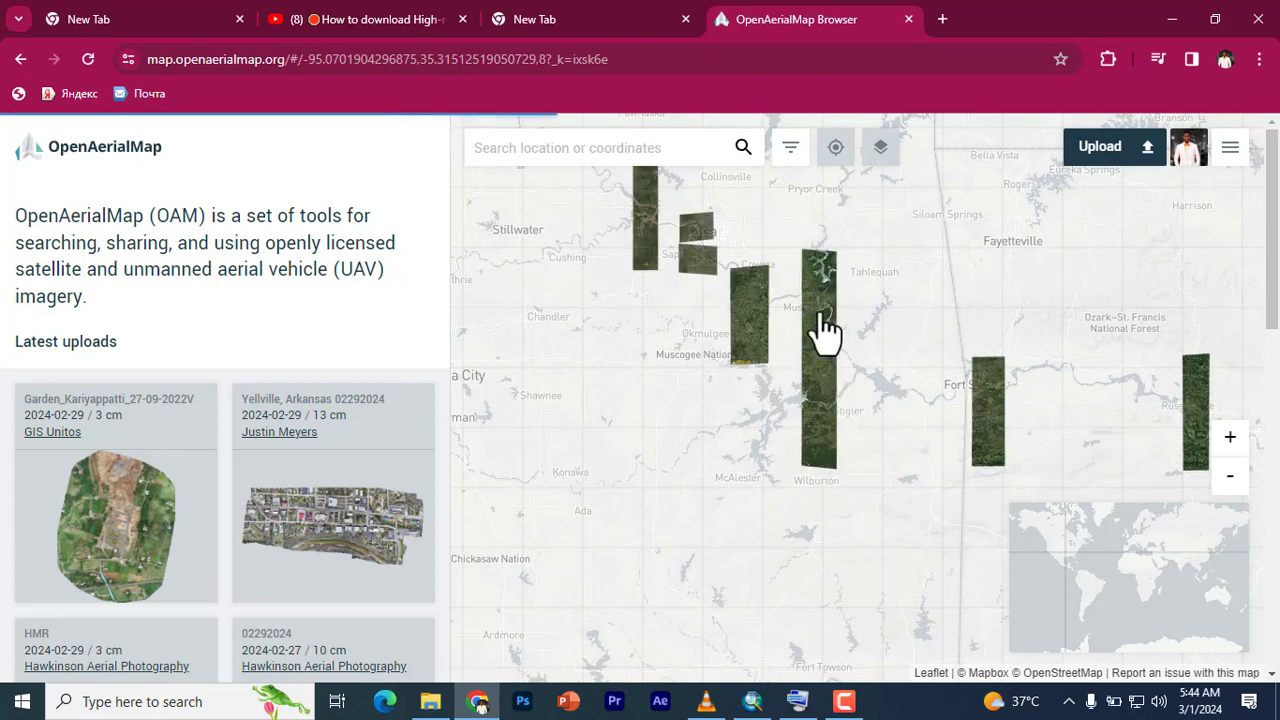
scroll(765, 385, "up", 2)
scroll(762, 390, "down", 2)
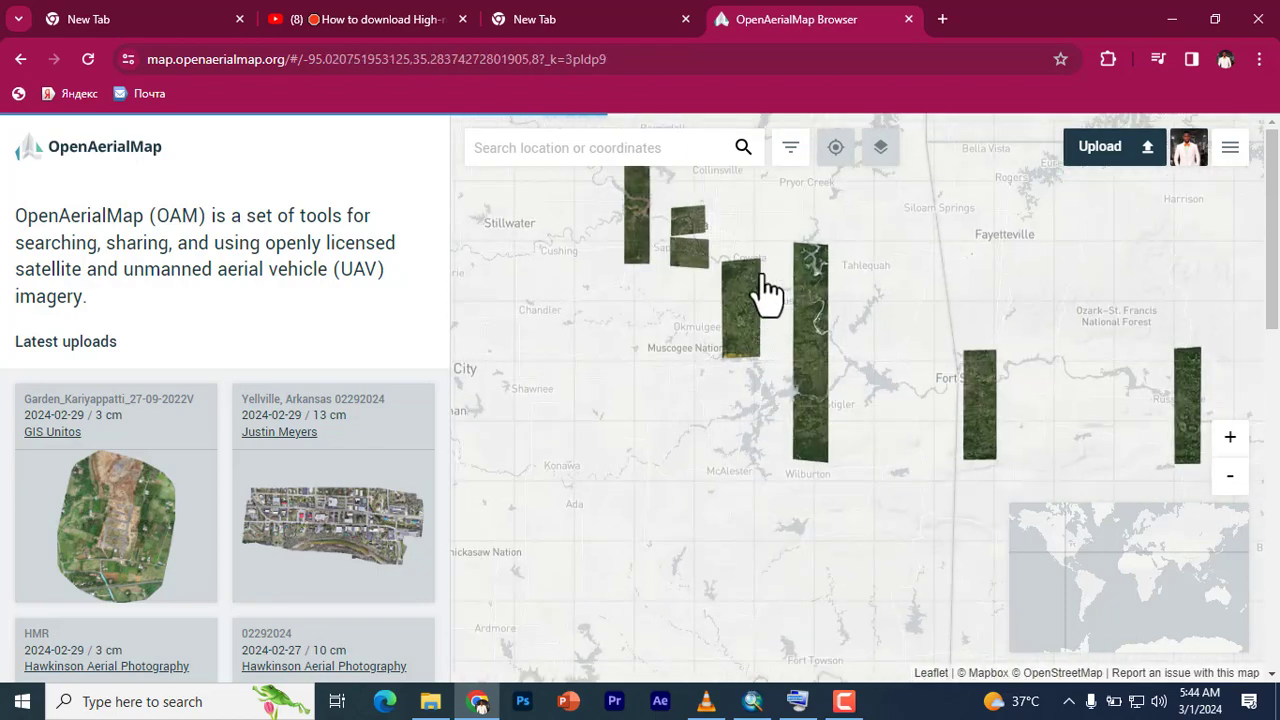
scroll(745, 340, "down", 2)
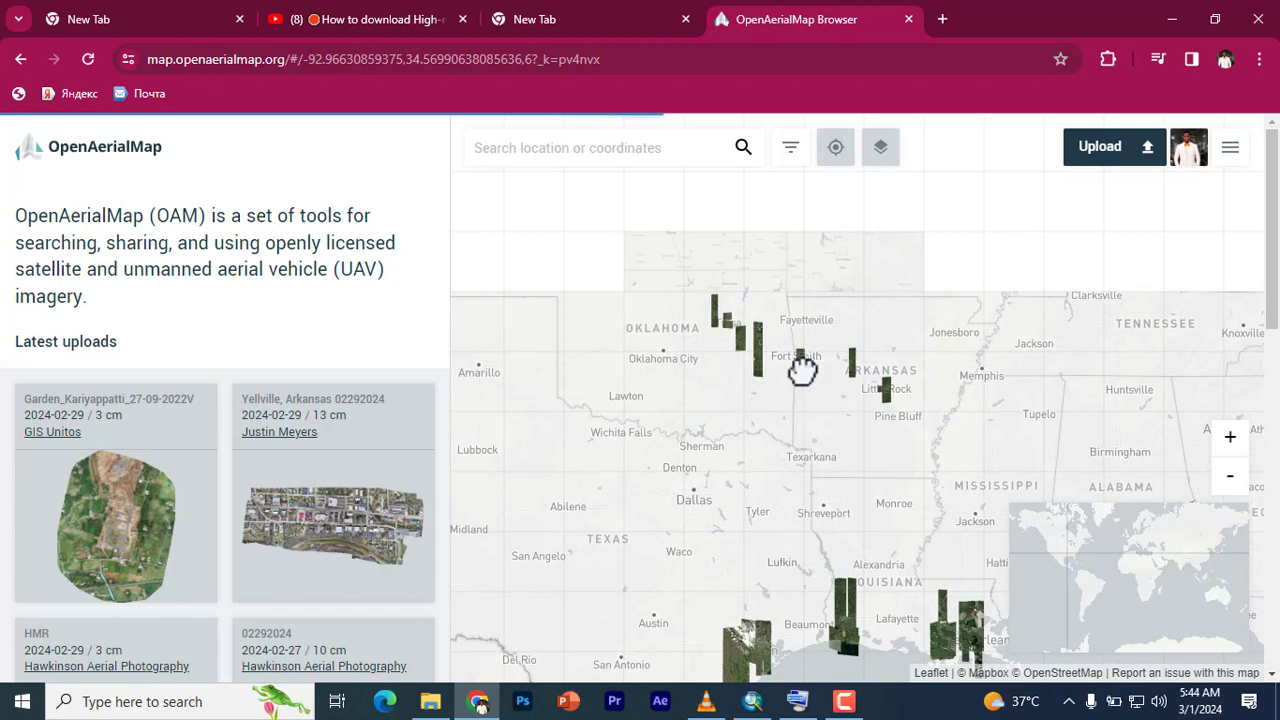
left_click_drag(803, 366, 801, 328)
left_click_drag(785, 500, 857, 394)
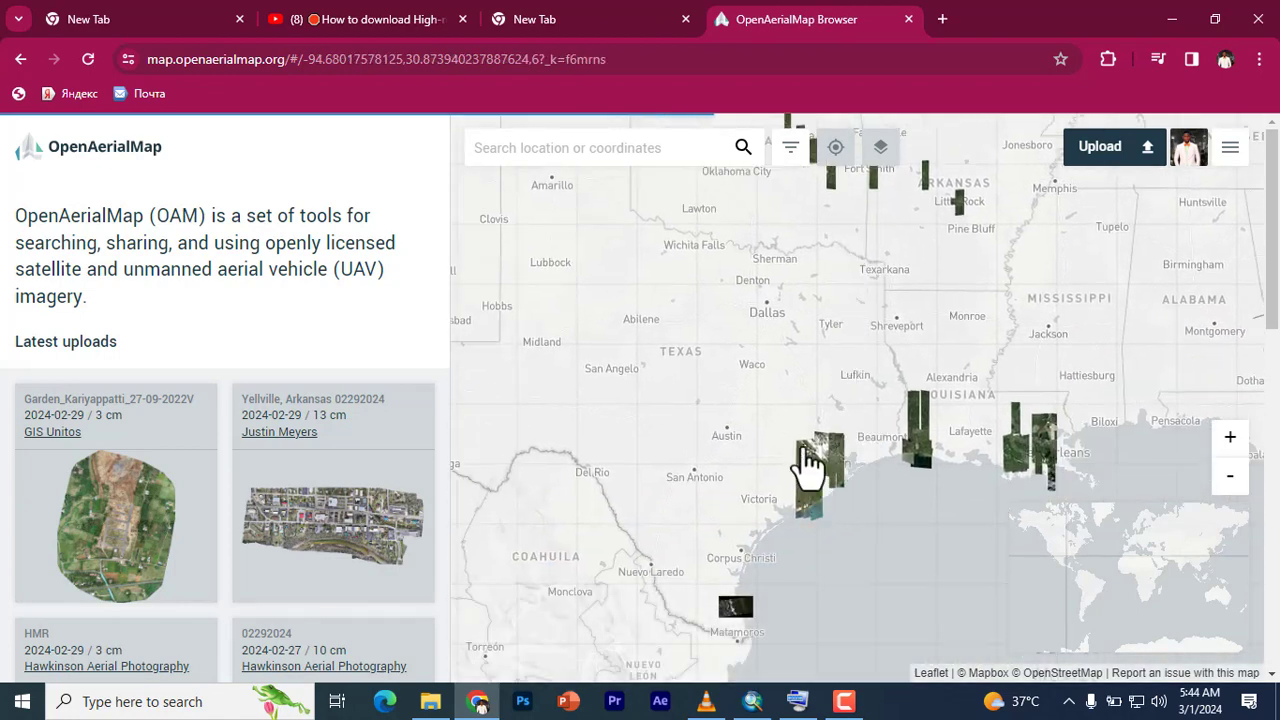
left_click_drag(809, 457, 803, 506)
left_click_drag(781, 386, 771, 443)
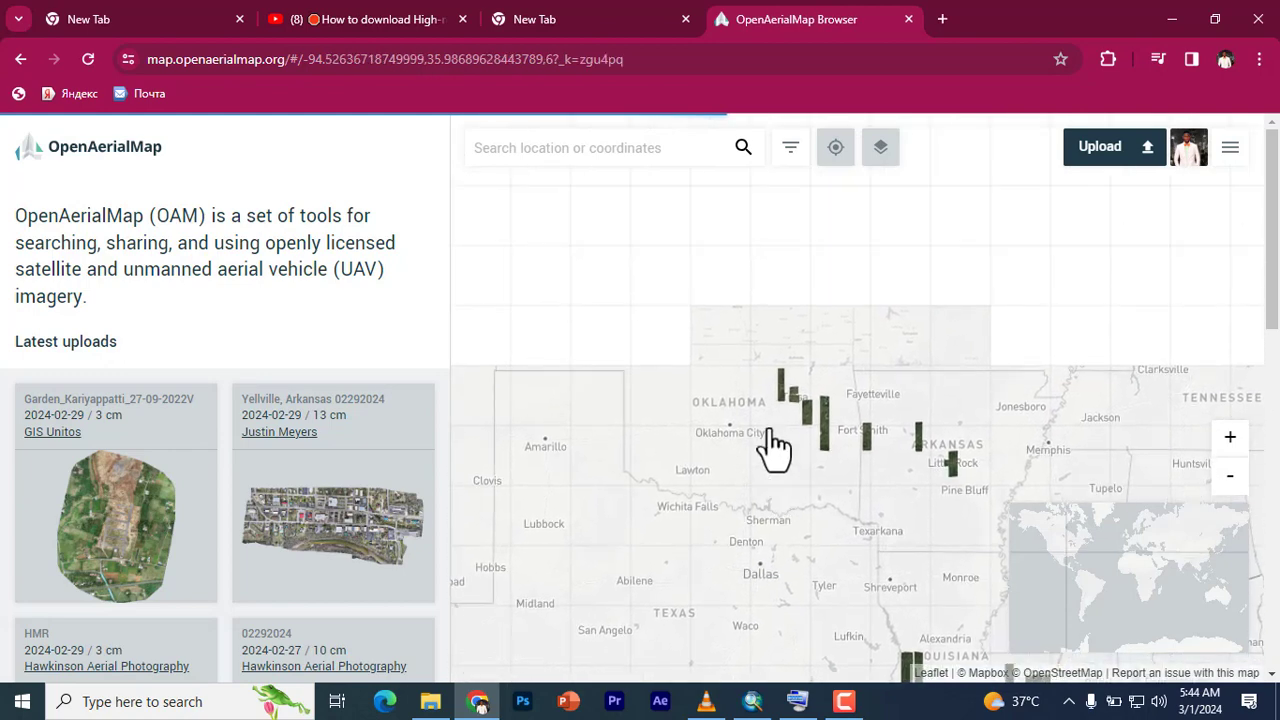
mouse_move(874, 335)
left_mouse_down()
mouse_move(859, 437)
mouse_move(880, 394)
left_mouse_up()
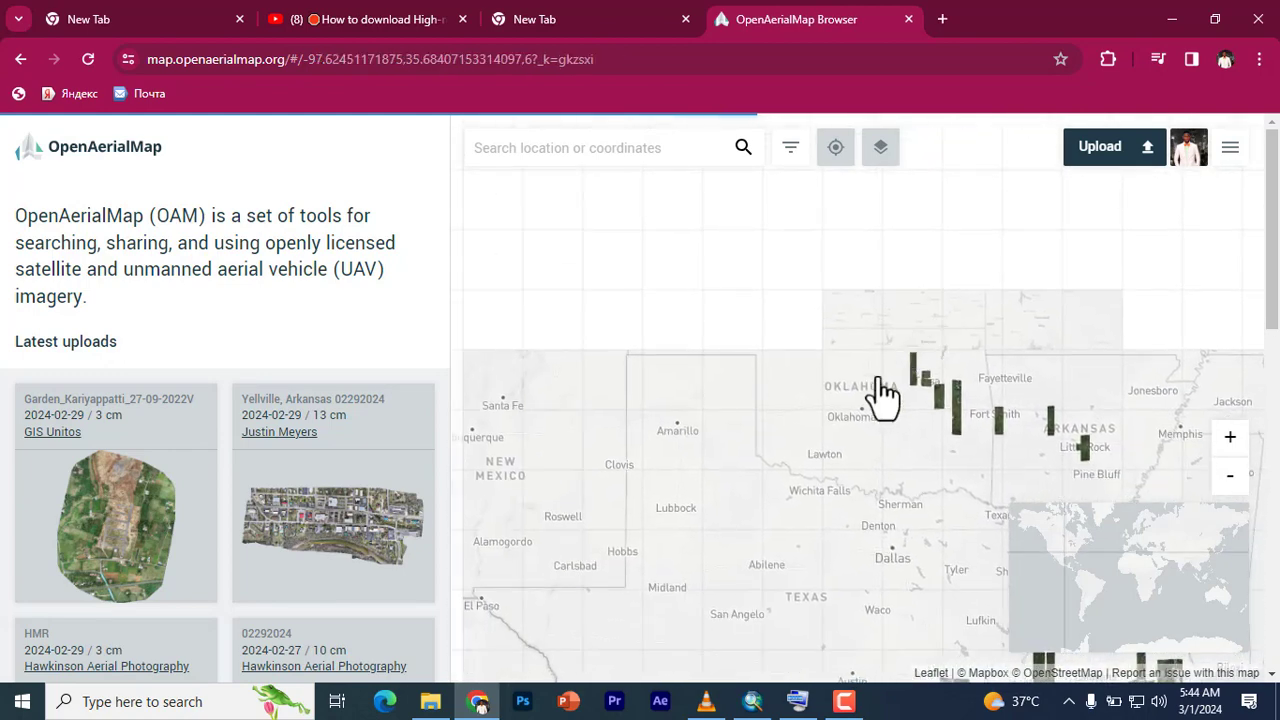
left_click_drag(757, 443, 677, 293)
left_click_drag(757, 471, 689, 384)
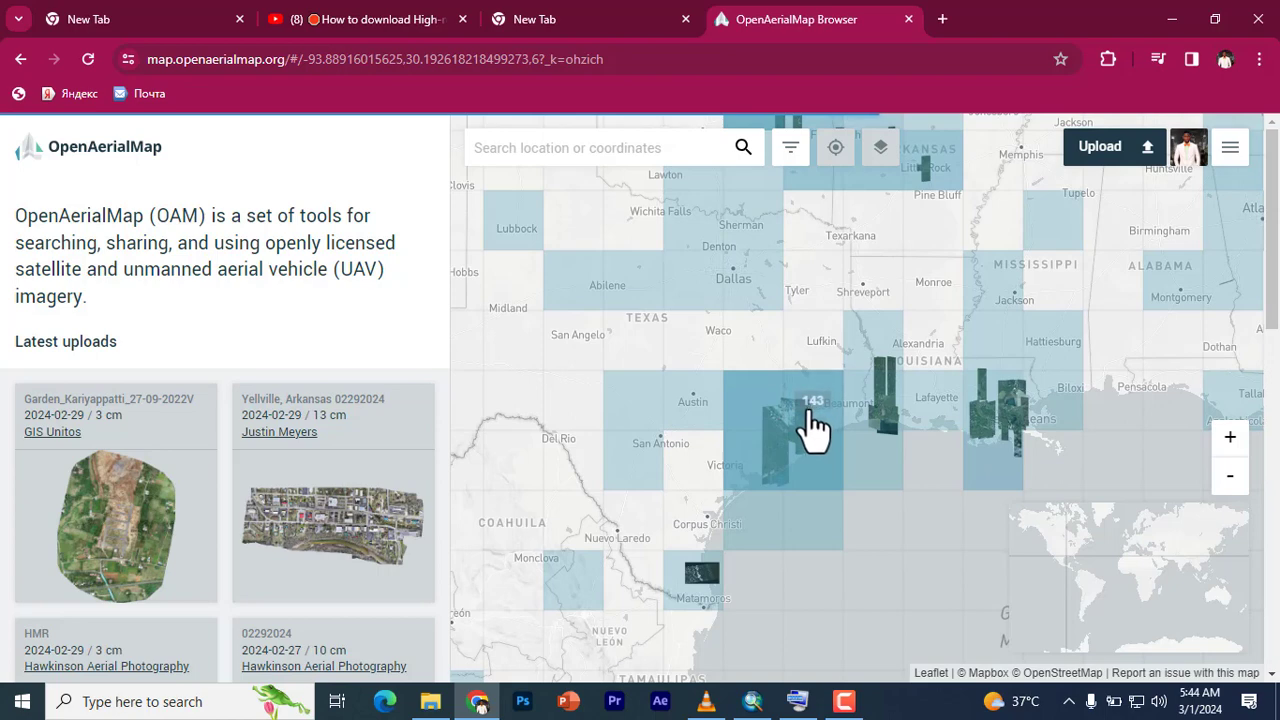
left_click(806, 408)
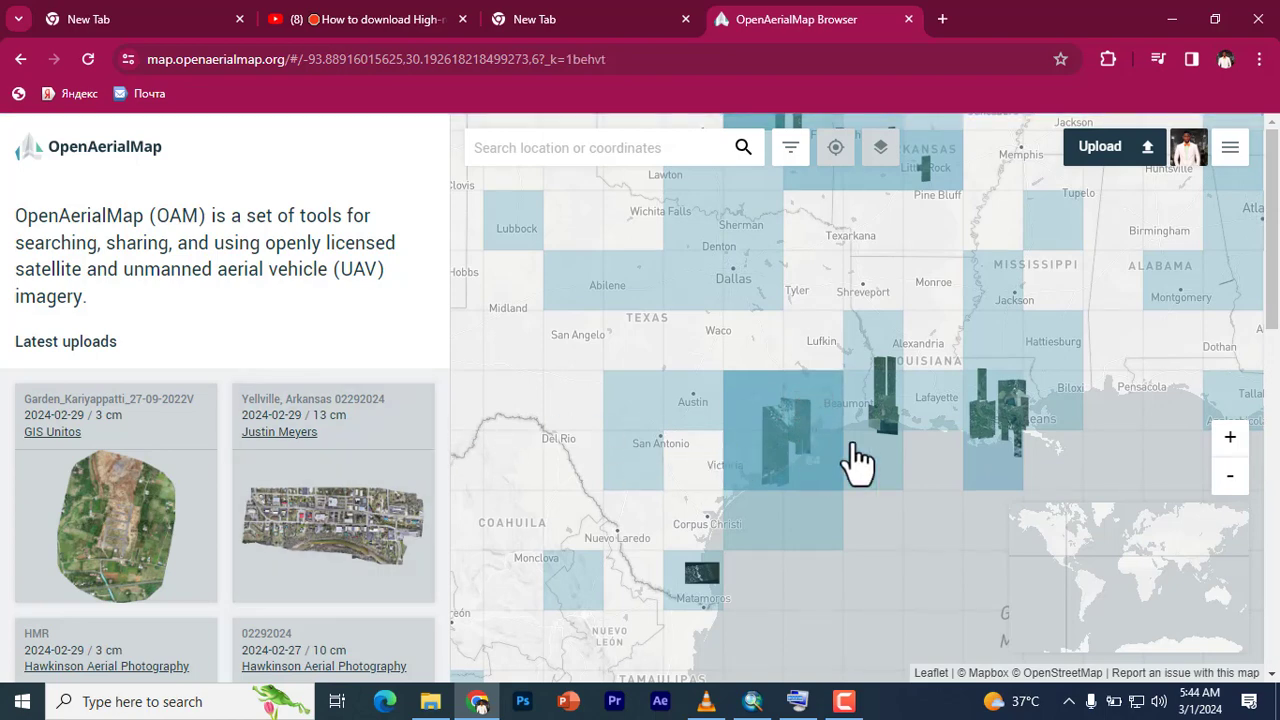
left_click_drag(775, 424, 773, 421)
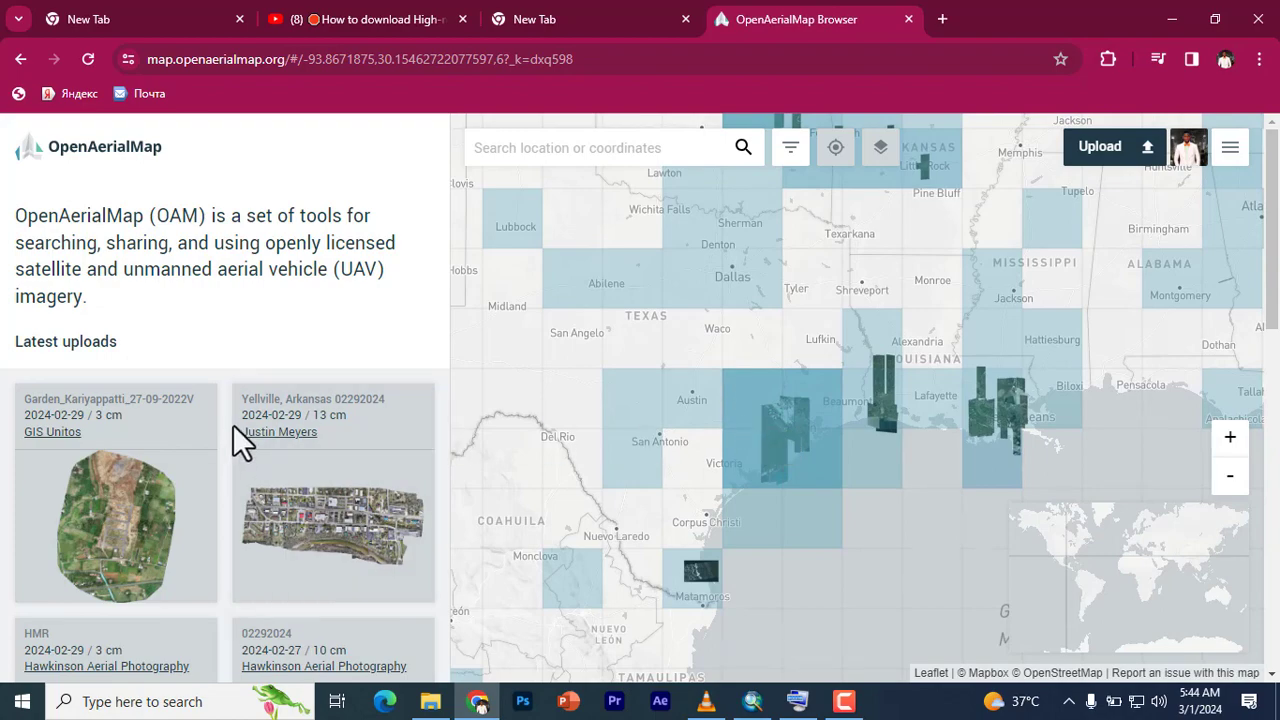
scroll(150, 400, "down", 3)
scroll(209, 420, "down", 1)
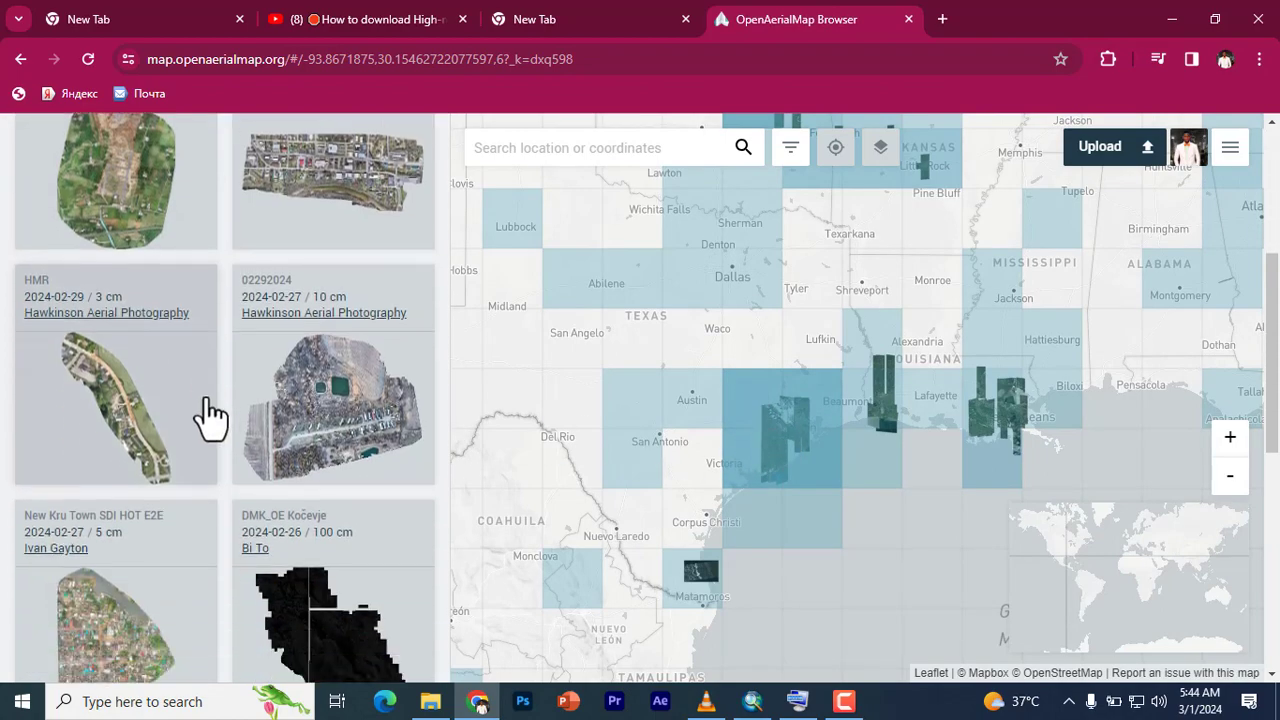
scroll(209, 420, "down", 4)
scroll(209, 400, "up", 5)
scroll(209, 393, "up", 3)
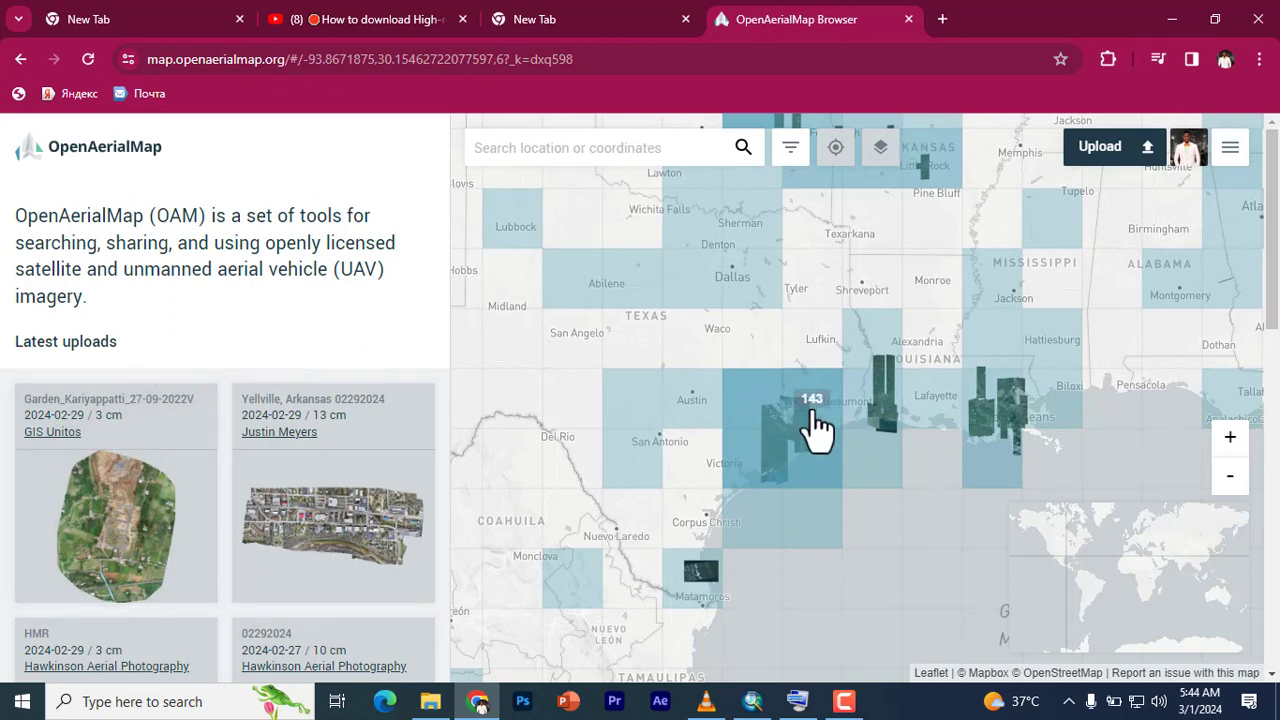
left_click_drag(812, 430, 810, 427)
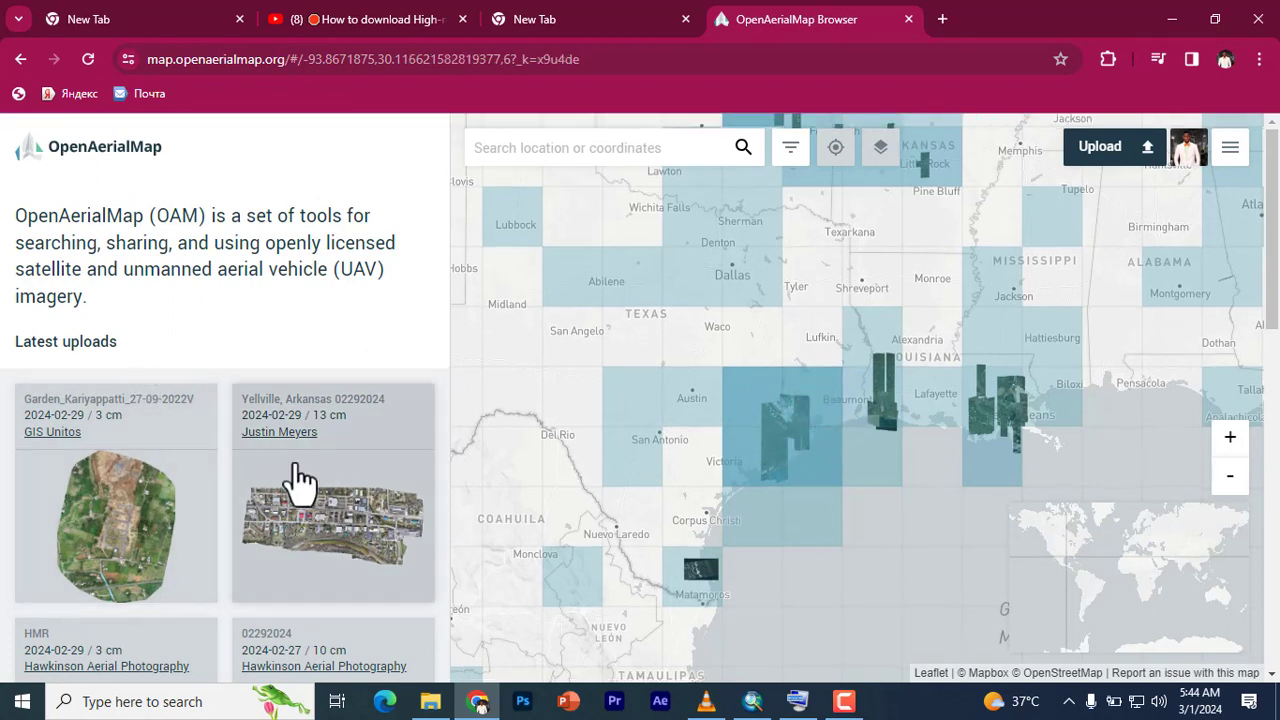
scroll(322, 460, "down", 2)
scroll(221, 385, "down", 1)
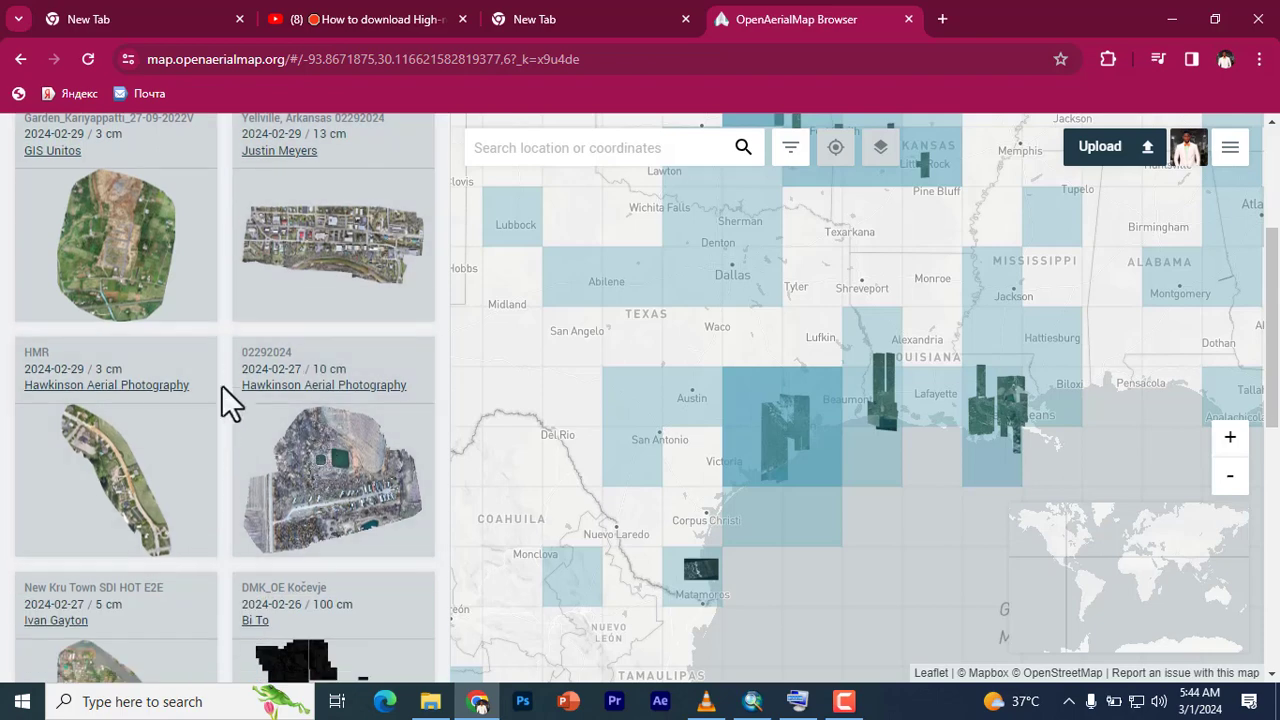
scroll(229, 361, "down", 1)
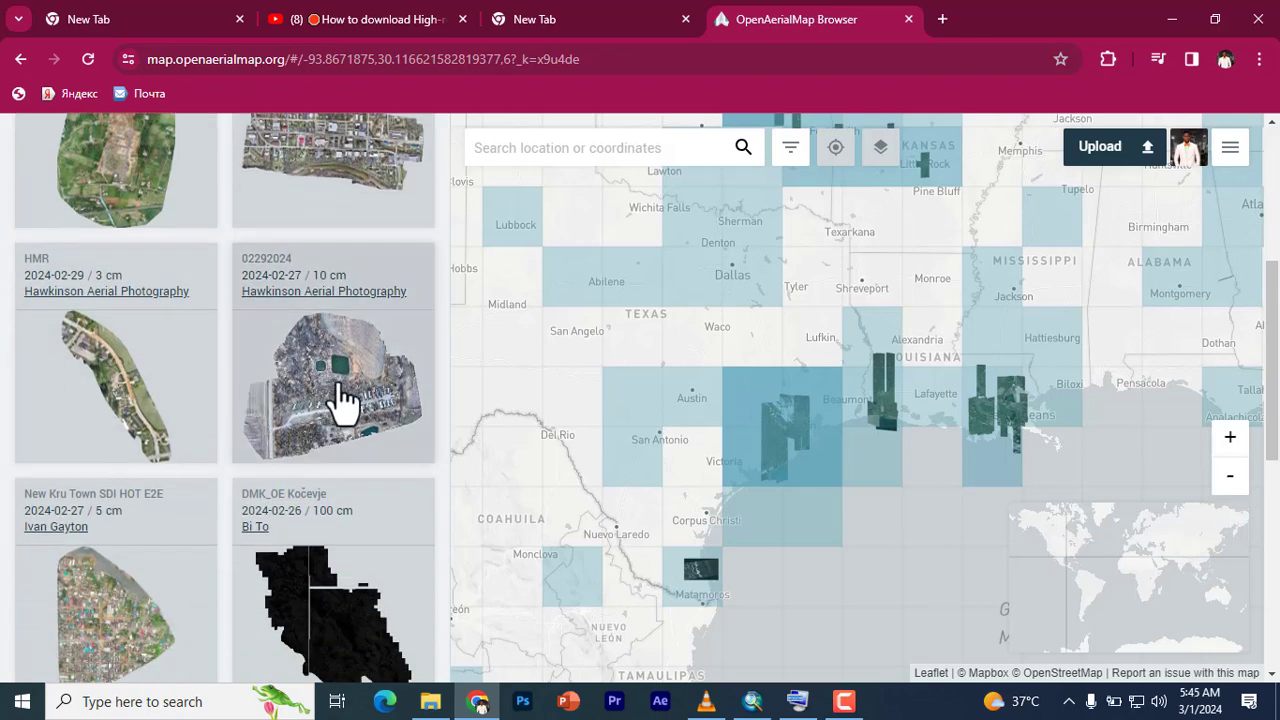
scroll(323, 380, "up", 3)
scroll(189, 363, "up", 1)
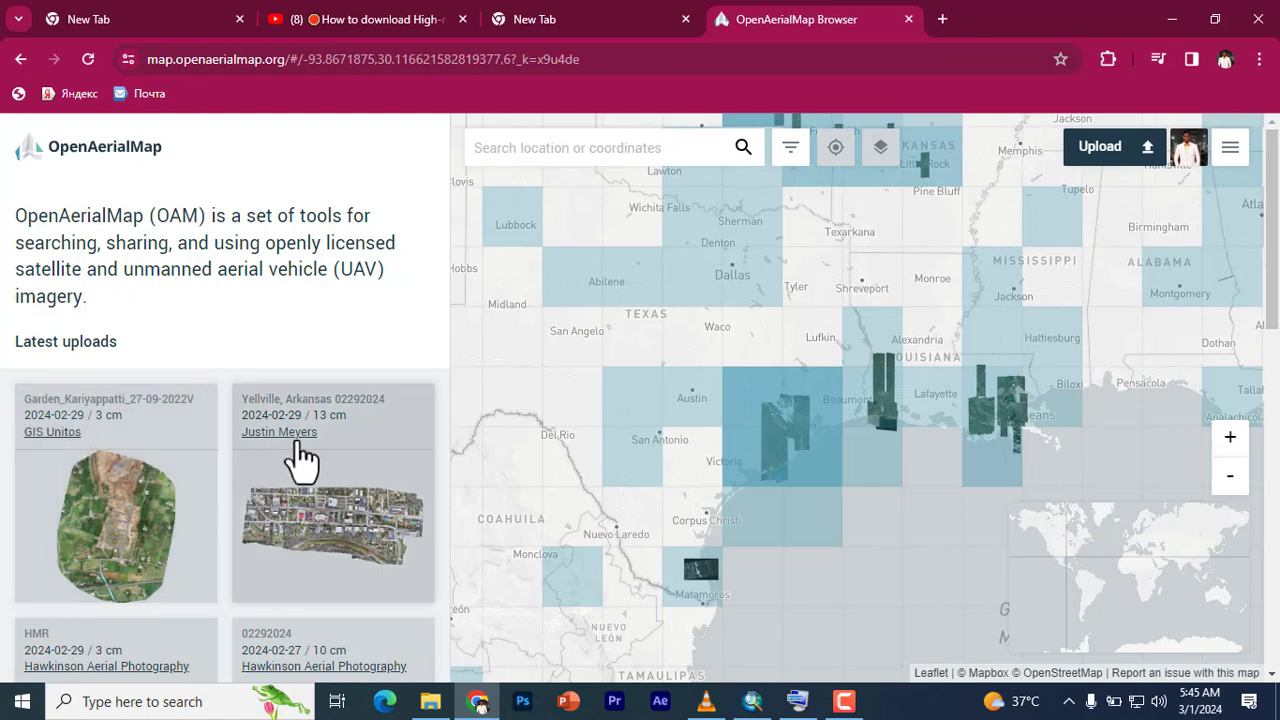
scroll(315, 458, "down", 3)
scroll(306, 449, "down", 3)
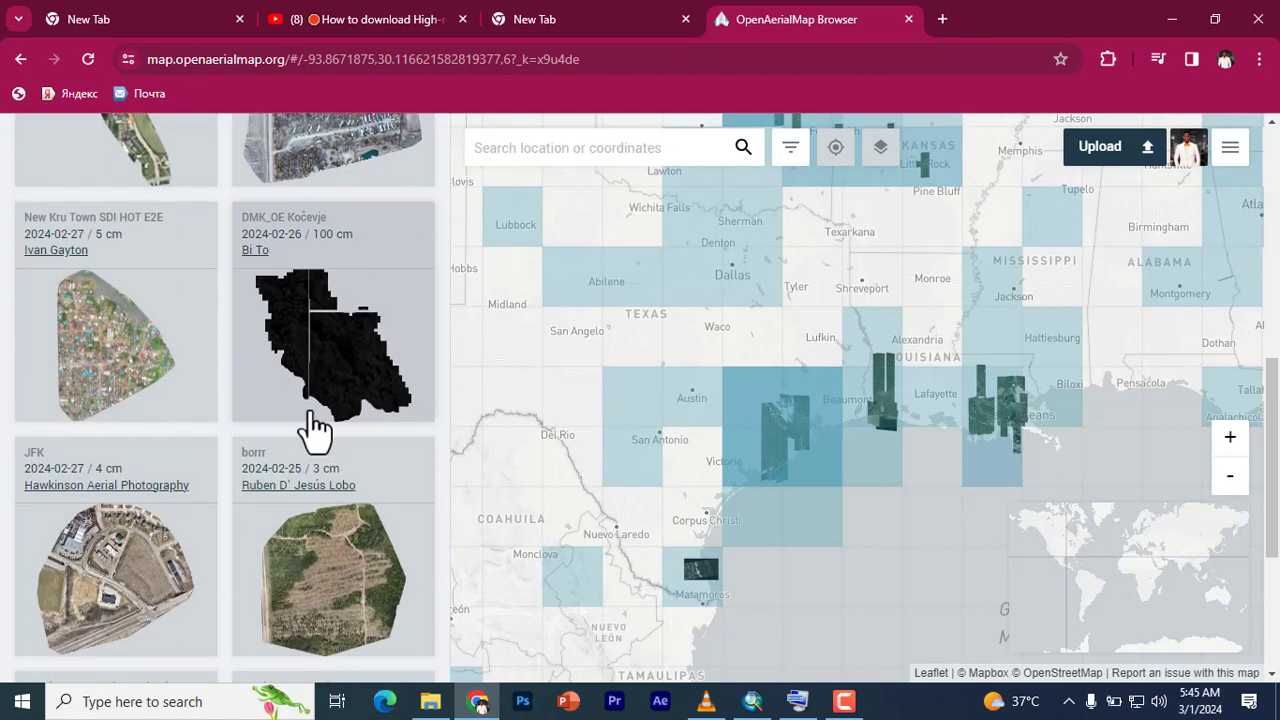
scroll(306, 430, "down", 2)
scroll(306, 430, "down", 1)
scroll(301, 429, "up", 3)
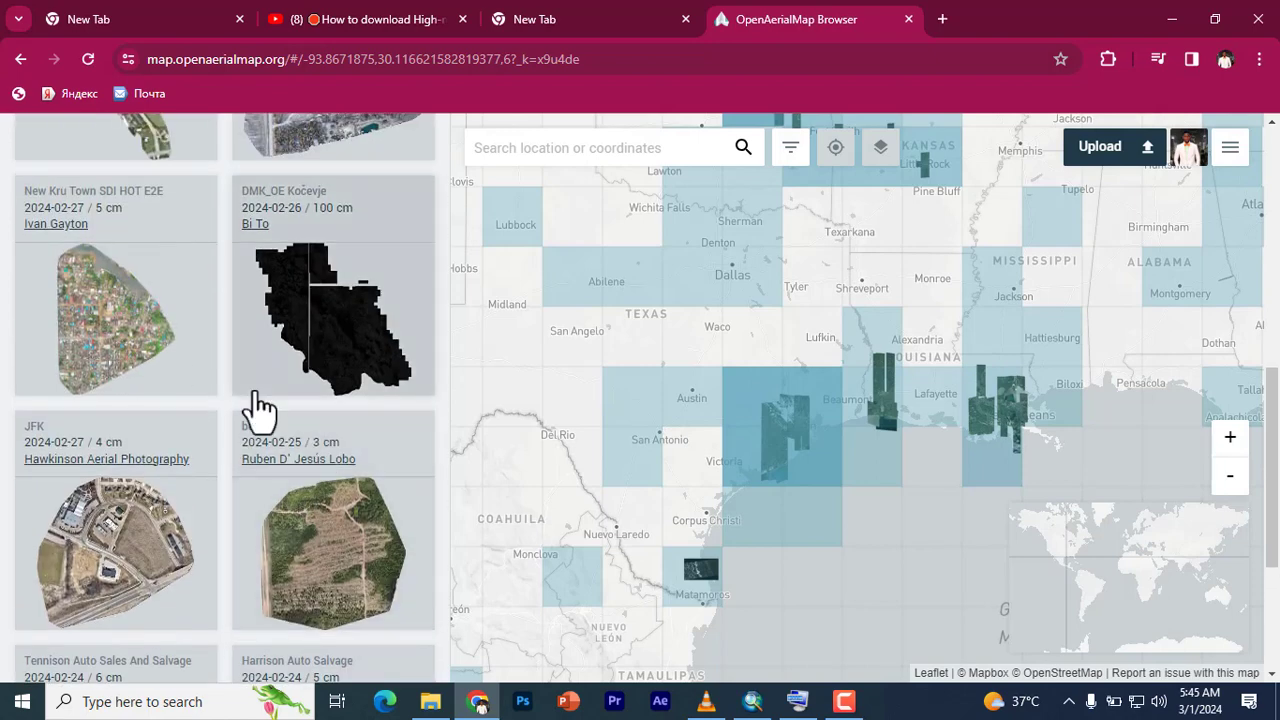
scroll(251, 409, "up", 3)
Step: Zoom into the Louisiana imagery near Lafayette and centre it on the map
left_click_drag(1006, 410, 1008, 411)
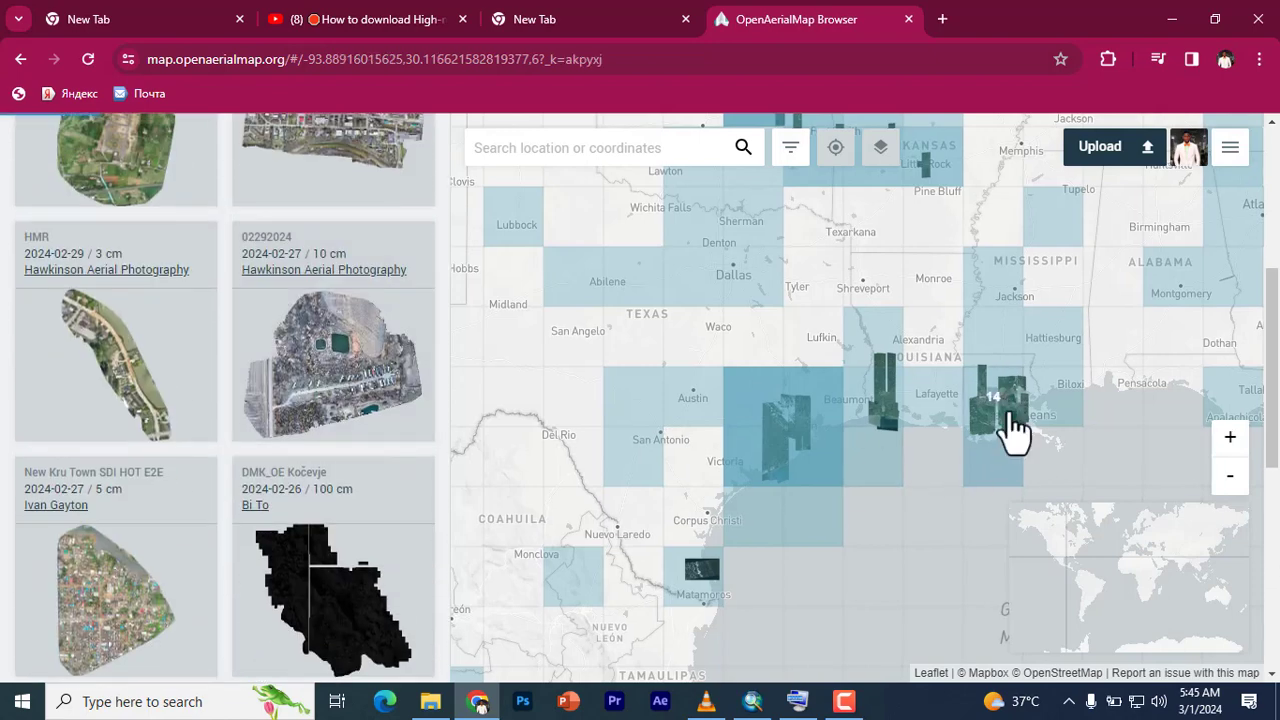
scroll(988, 415, "up", 1)
scroll(995, 425, "up", 2)
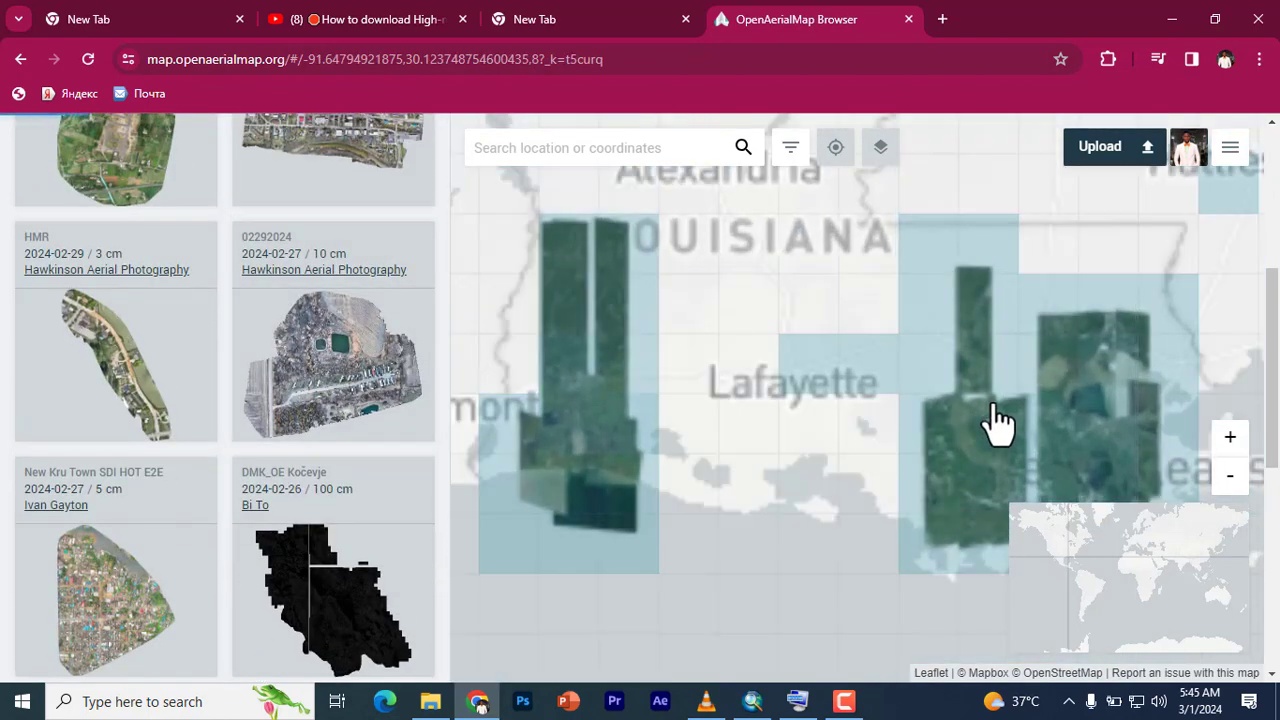
scroll(930, 455, "up", 3)
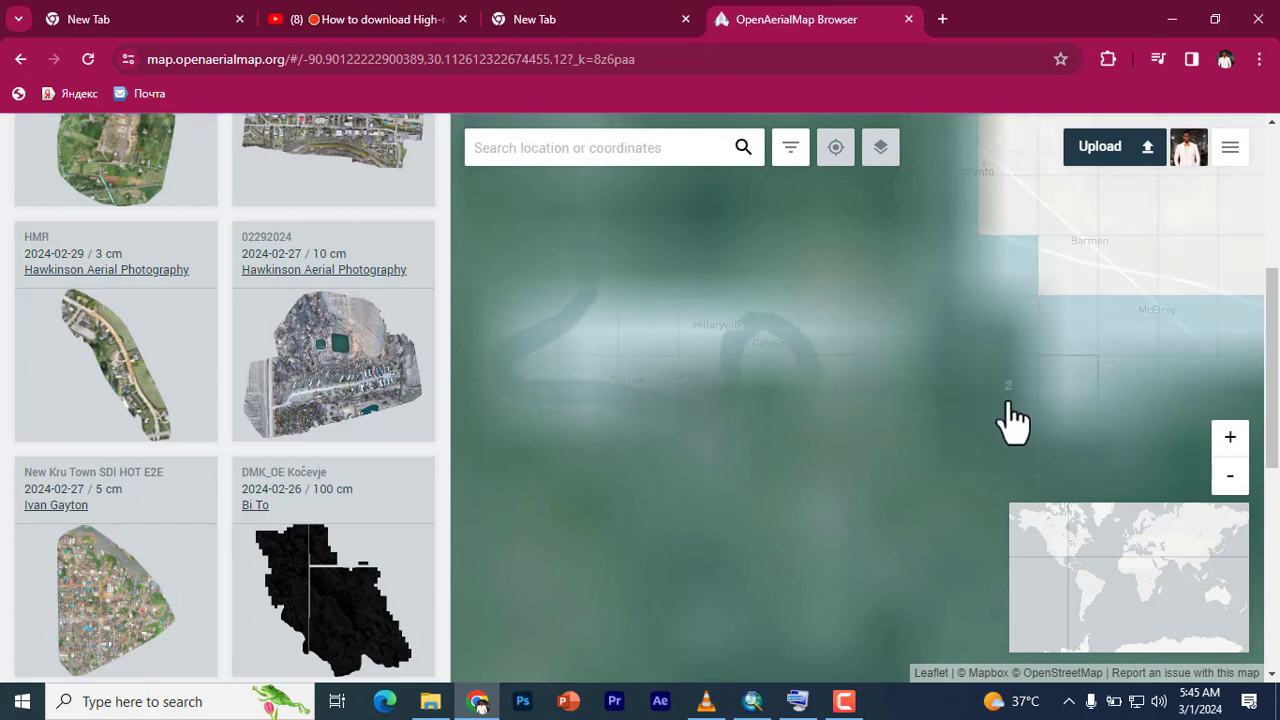
left_click_drag(1008, 423, 1000, 380)
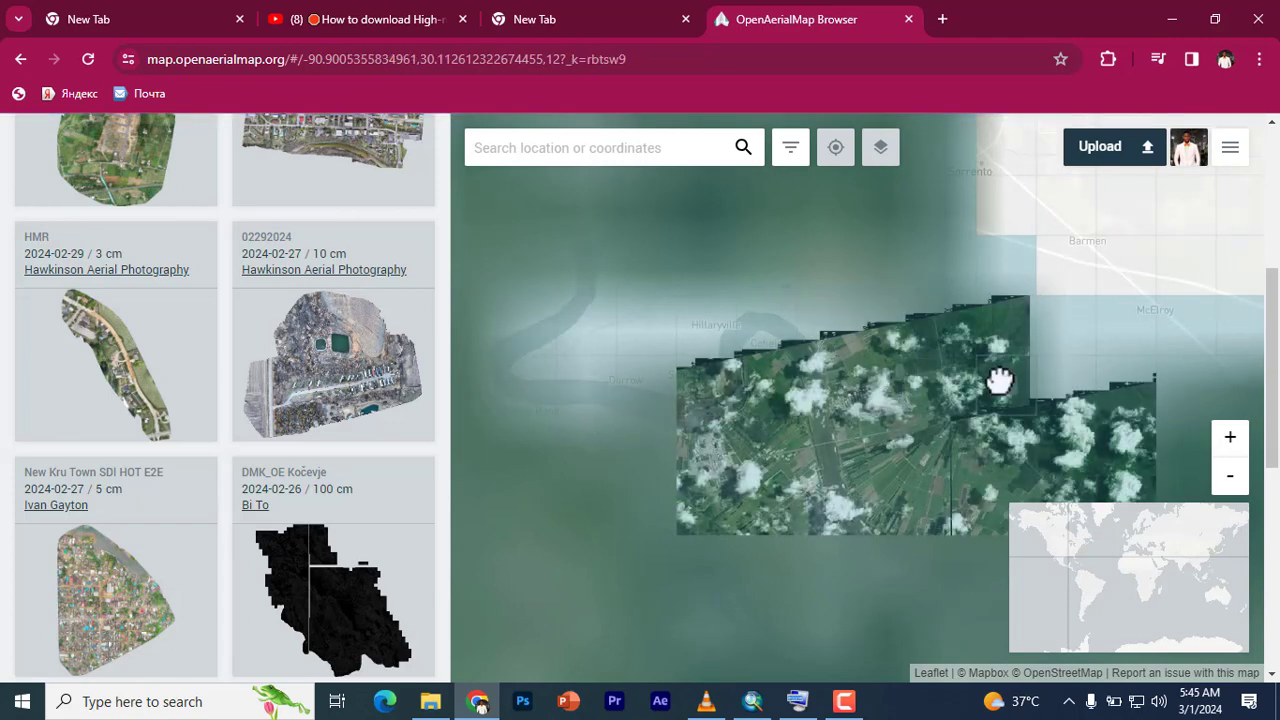
left_click_drag(1002, 383, 988, 378)
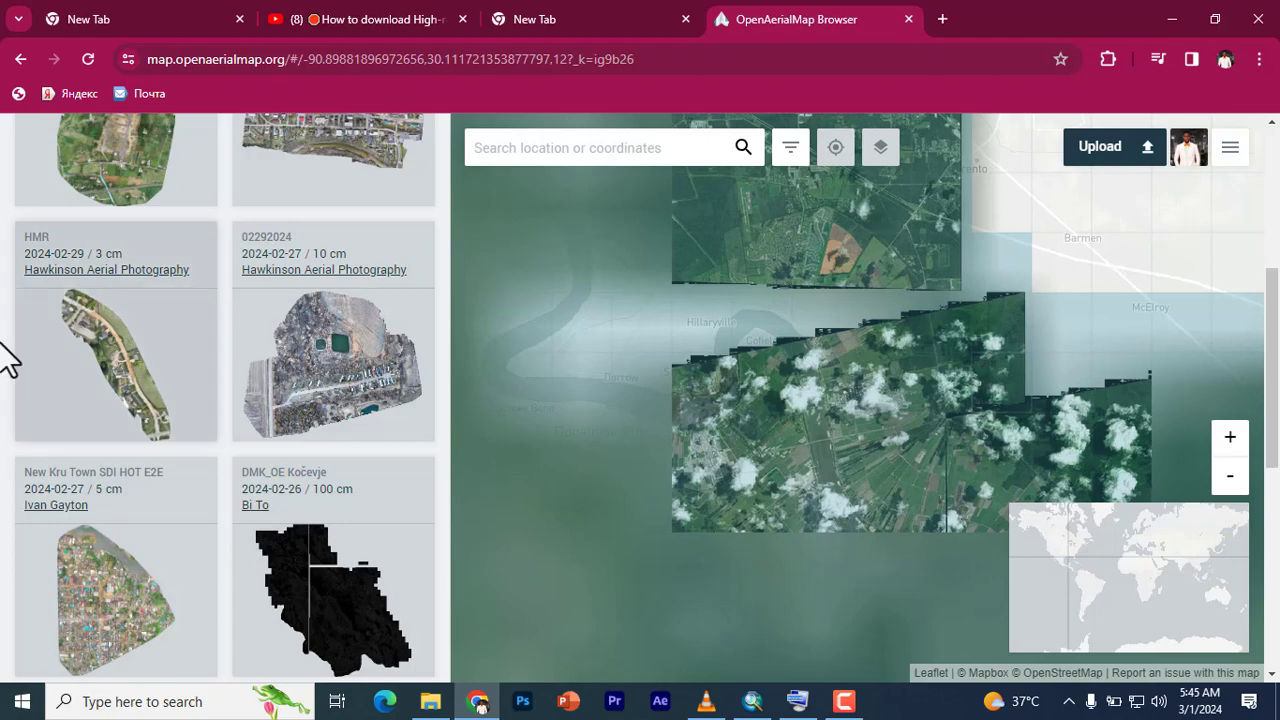
scroll(33, 303, "up", 4)
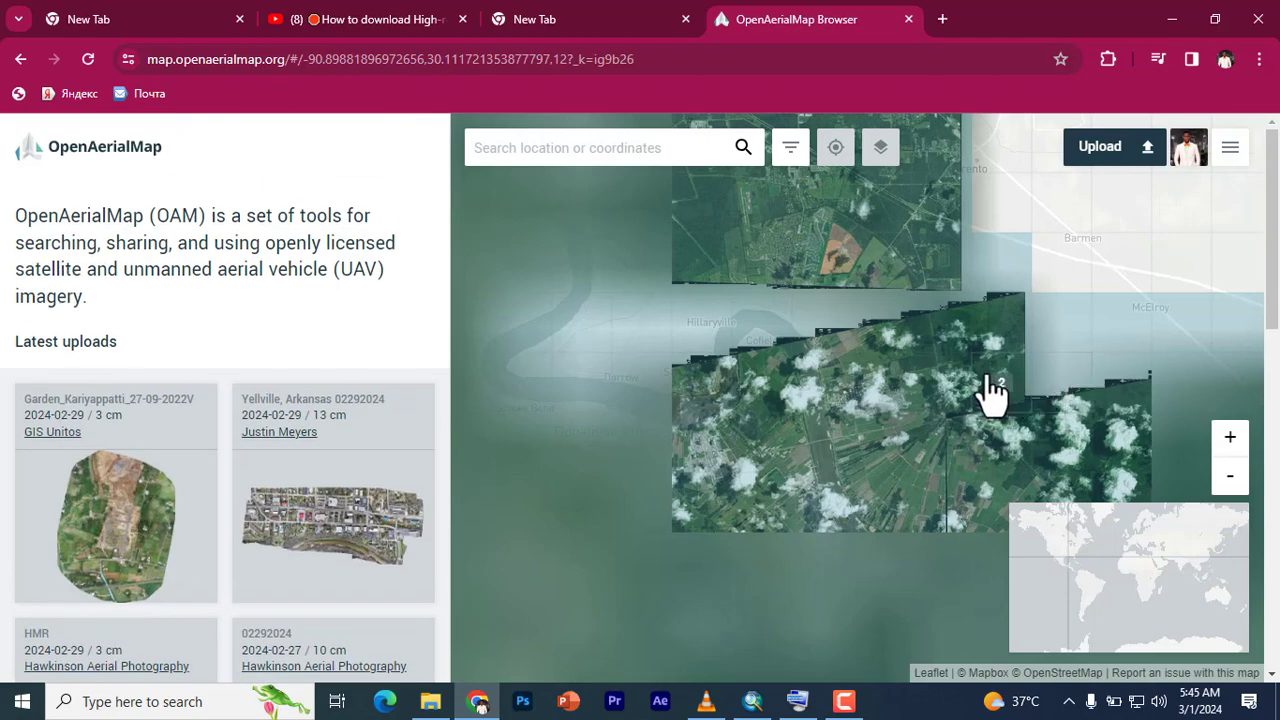
Step: Select a grid square over the imagery to list its 2021-08-31 Maxar image at 62 cm
left_click(986, 366)
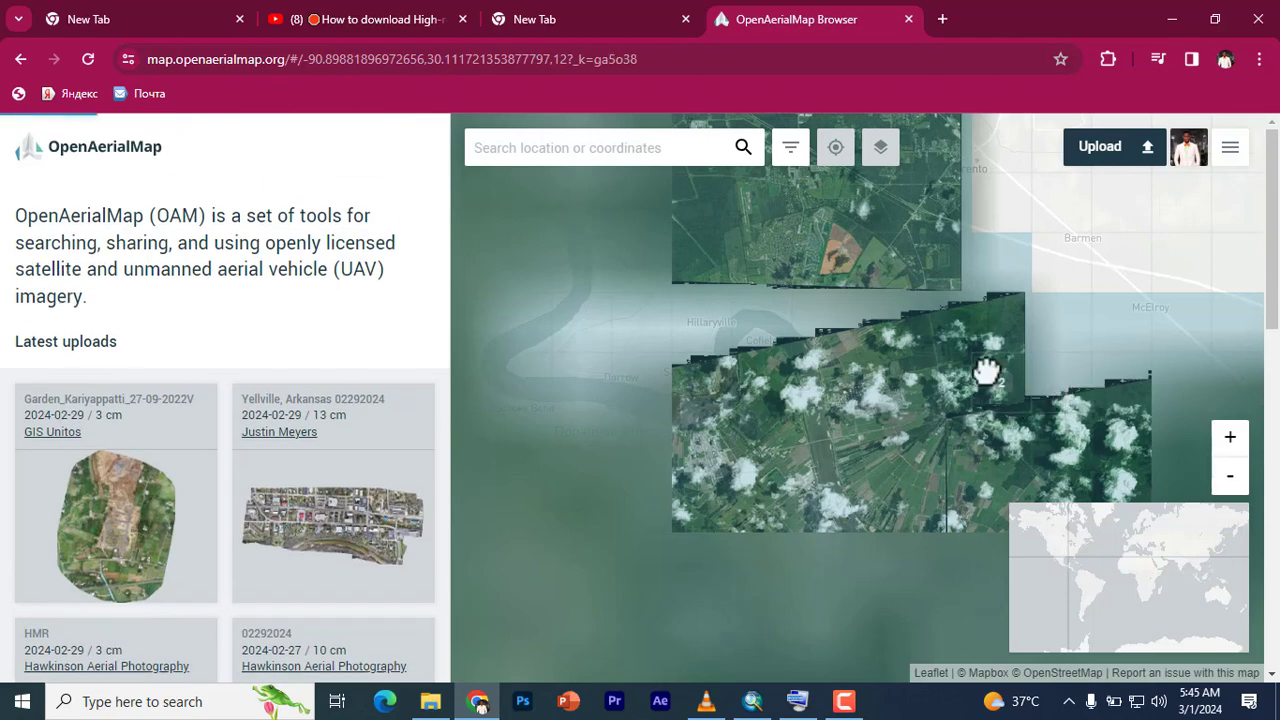
left_click(885, 407)
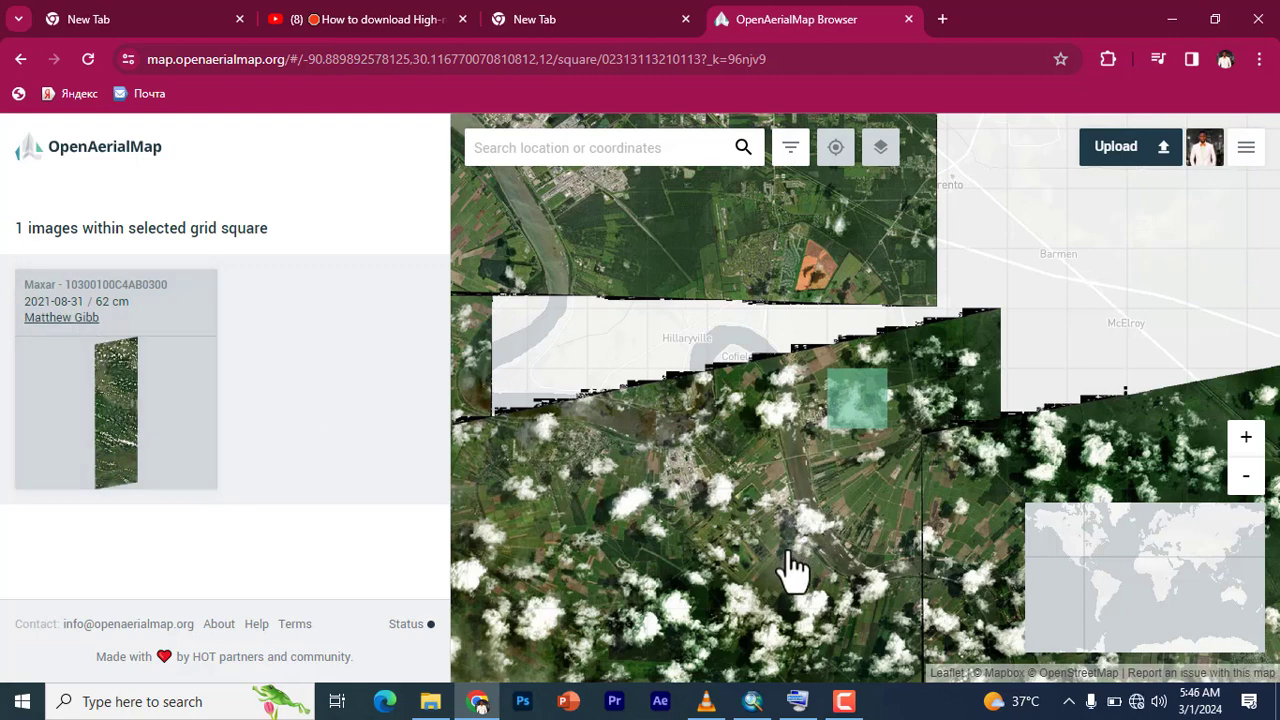
scroll(820, 525, "up", 1)
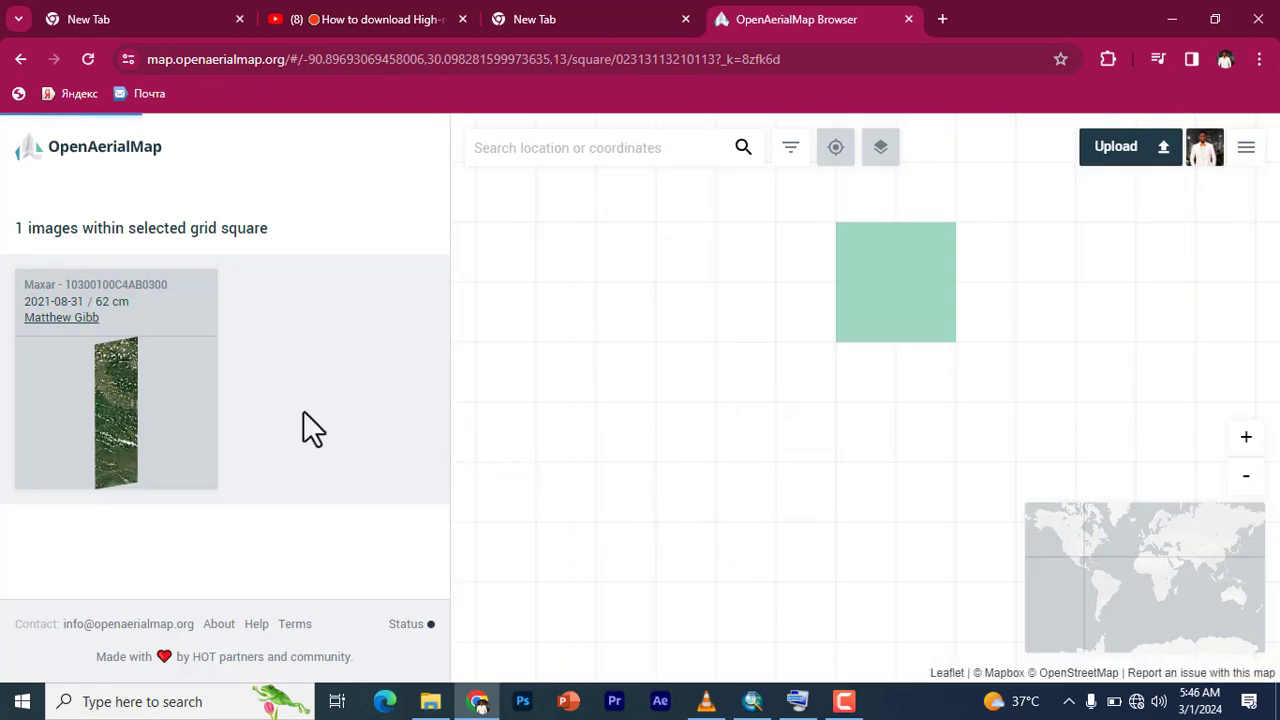
left_click(843, 702)
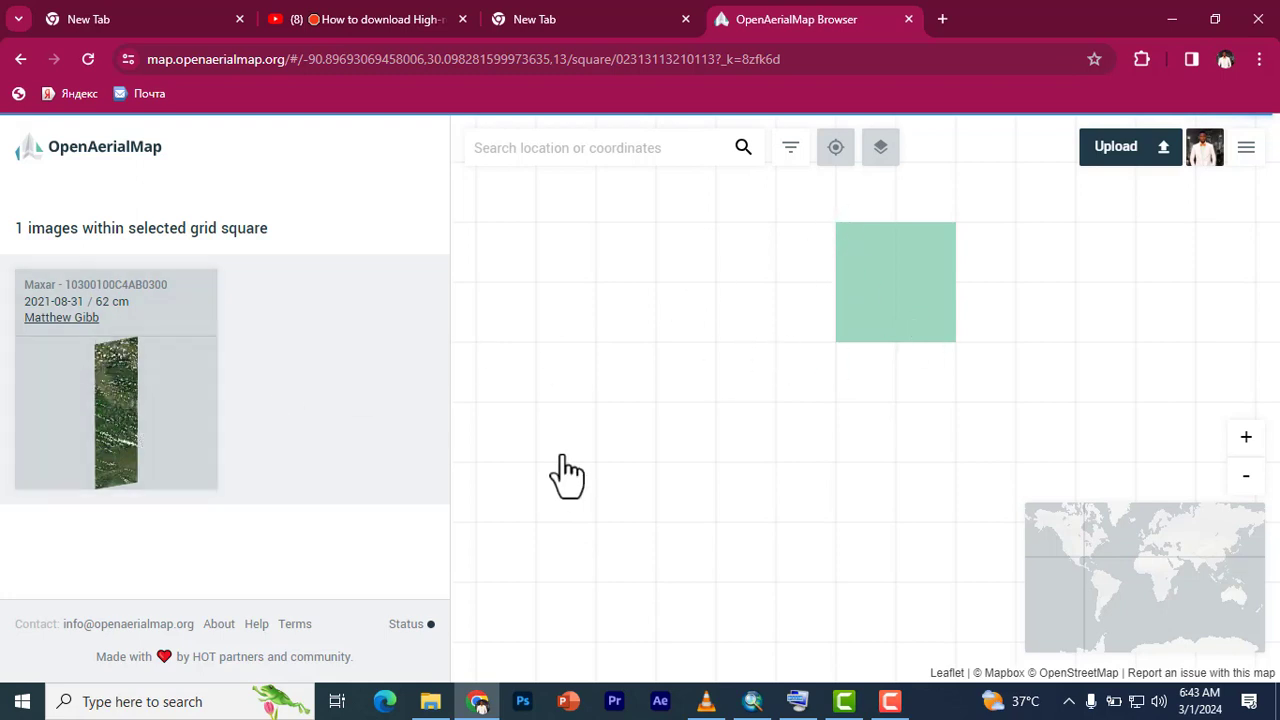
Step: Zoom out to the world and survey imagery footprints over China near Fuzhou
scroll(563, 423, "down", 4)
scroll(636, 392, "down", 3)
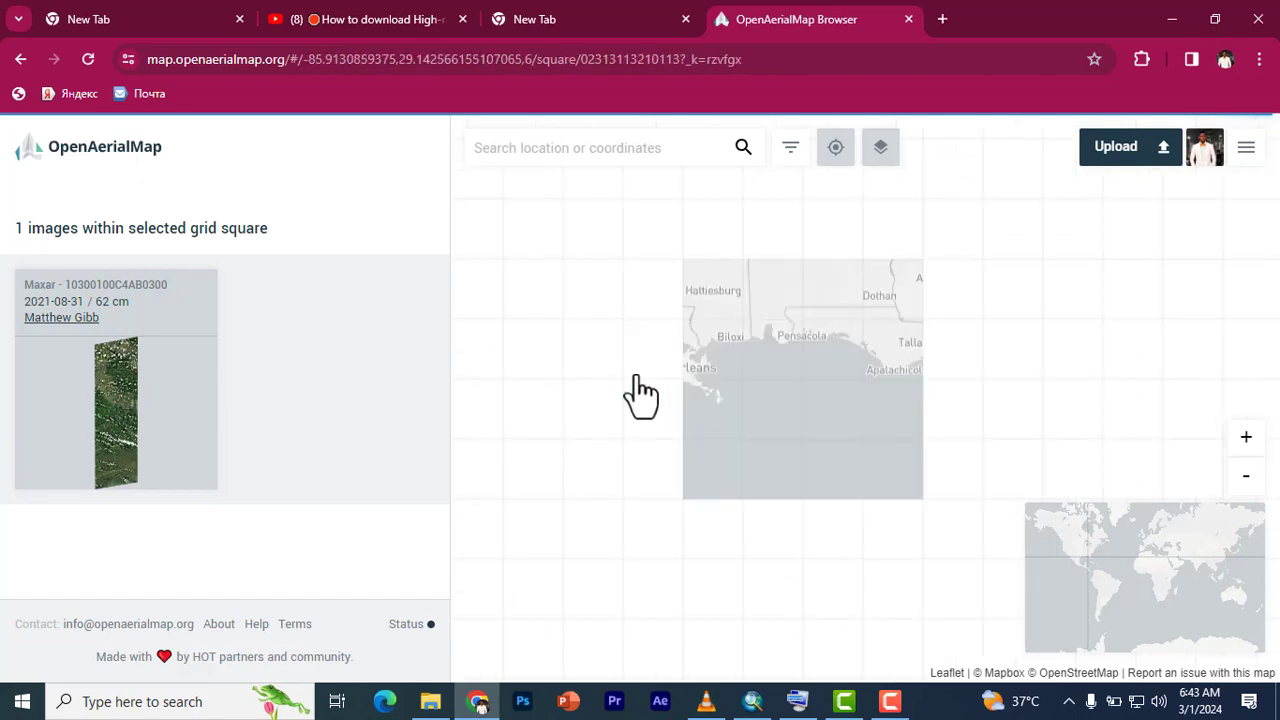
scroll(628, 394, "down", 4)
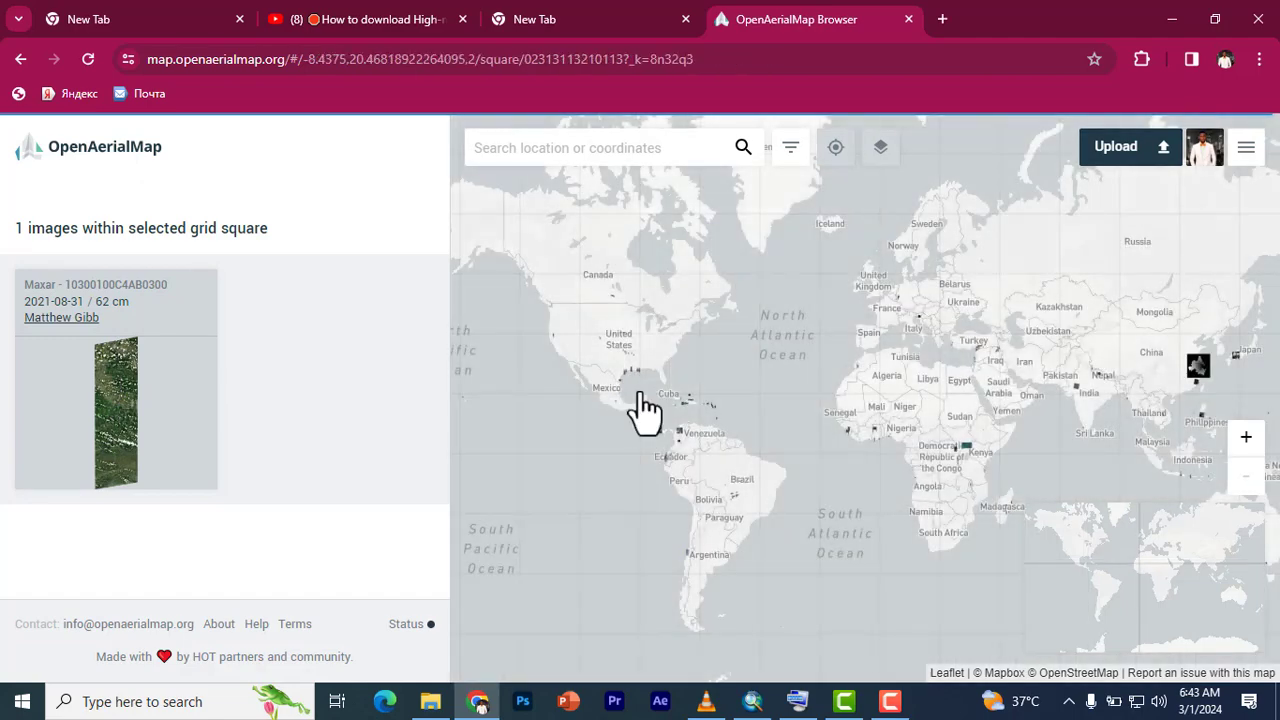
left_click_drag(926, 323, 608, 248)
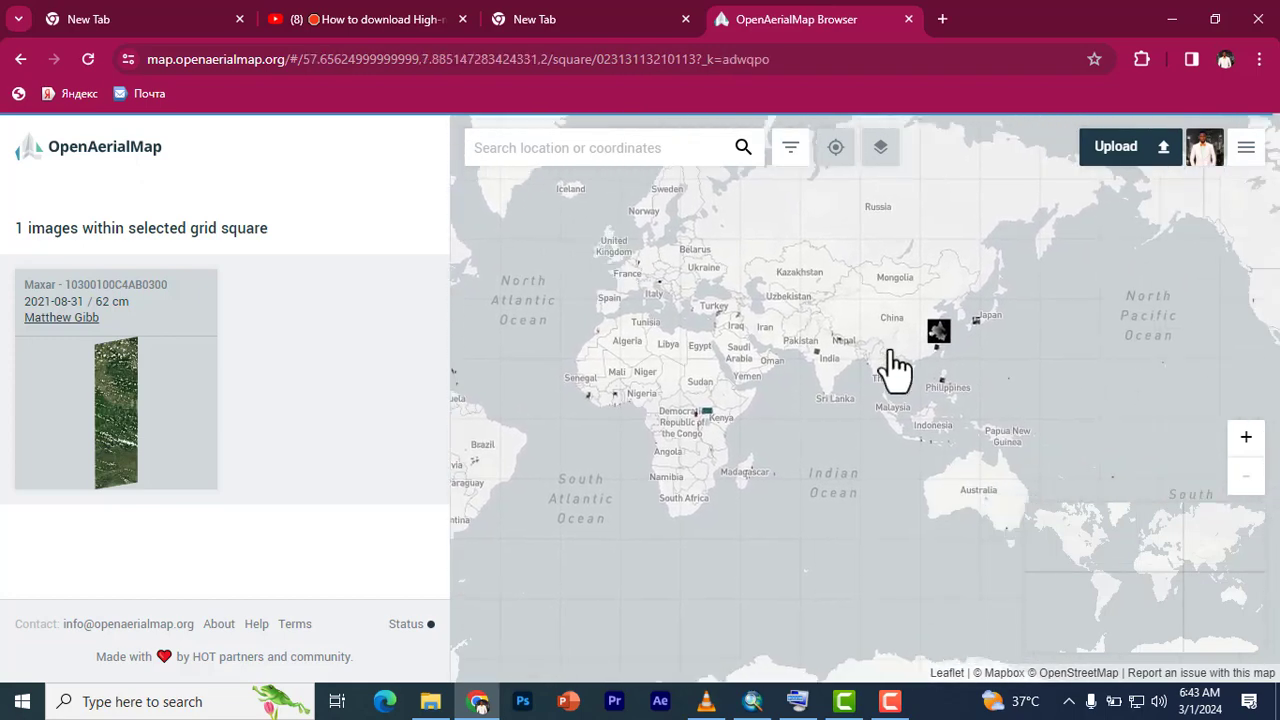
scroll(931, 354, "up", 2)
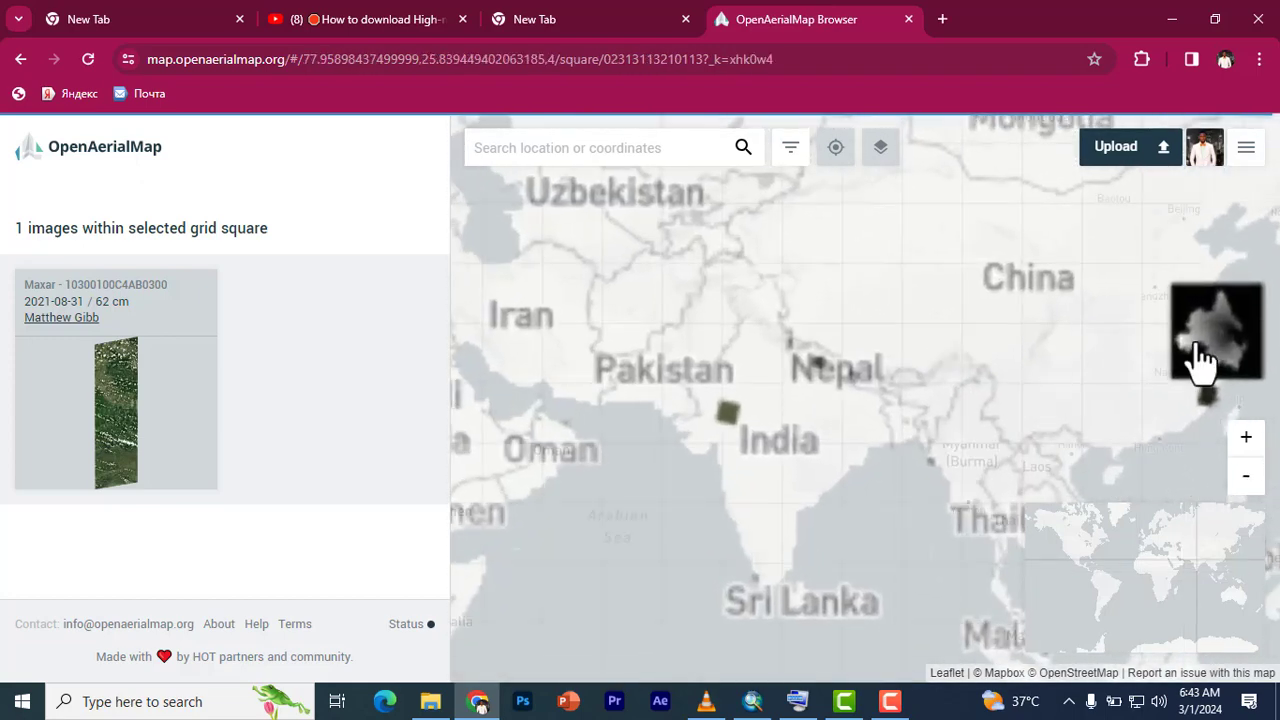
left_click_drag(1200, 355, 897, 343)
scroll(1010, 355, "up", 1)
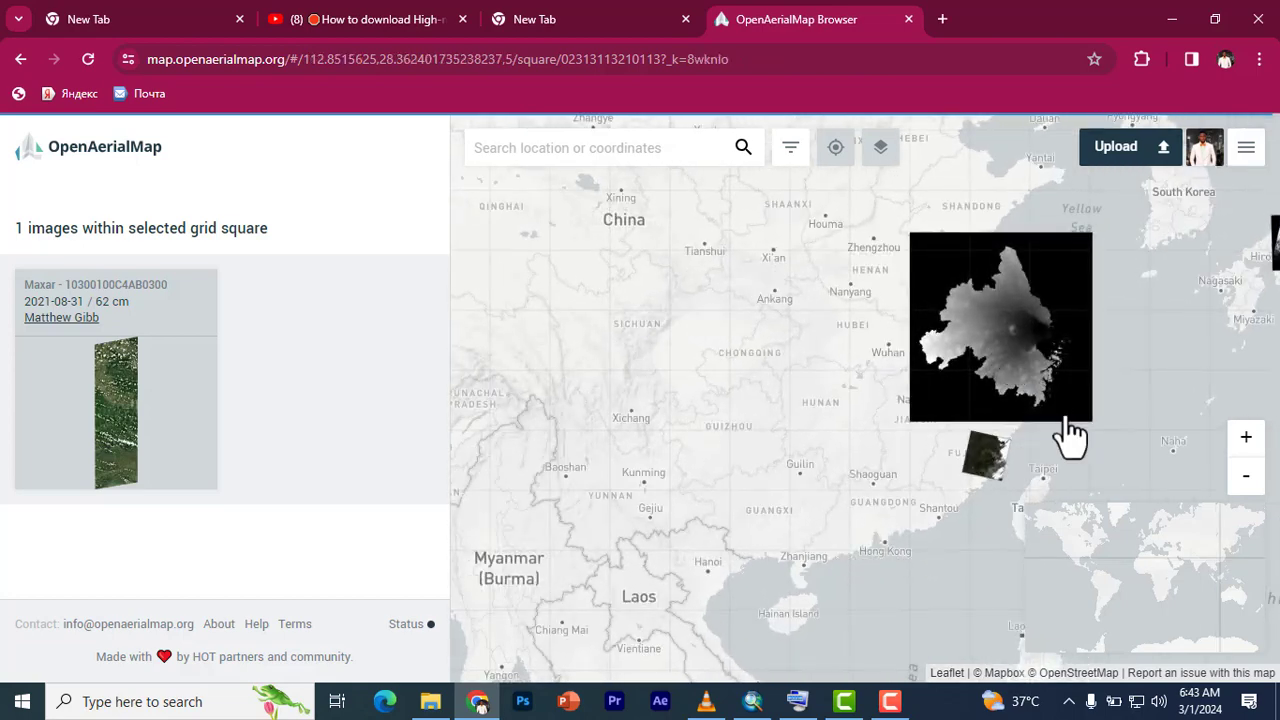
scroll(995, 485, "up", 2)
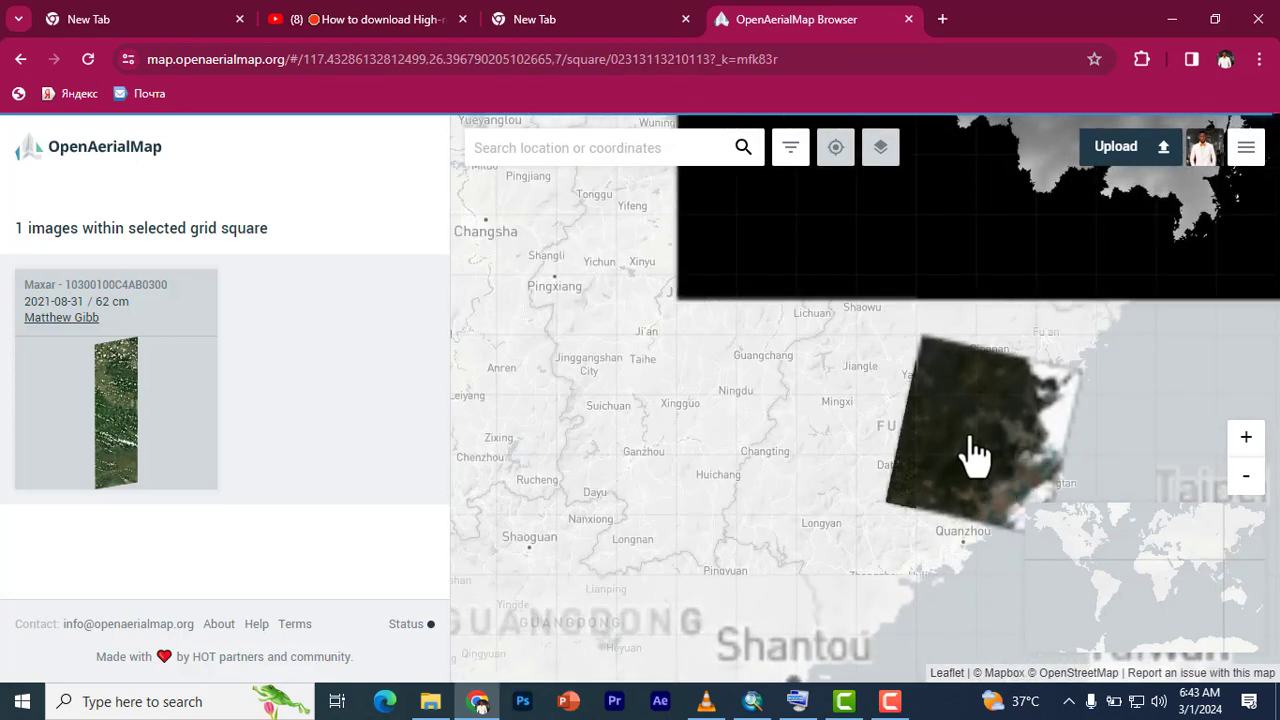
scroll(990, 455, "up", 1)
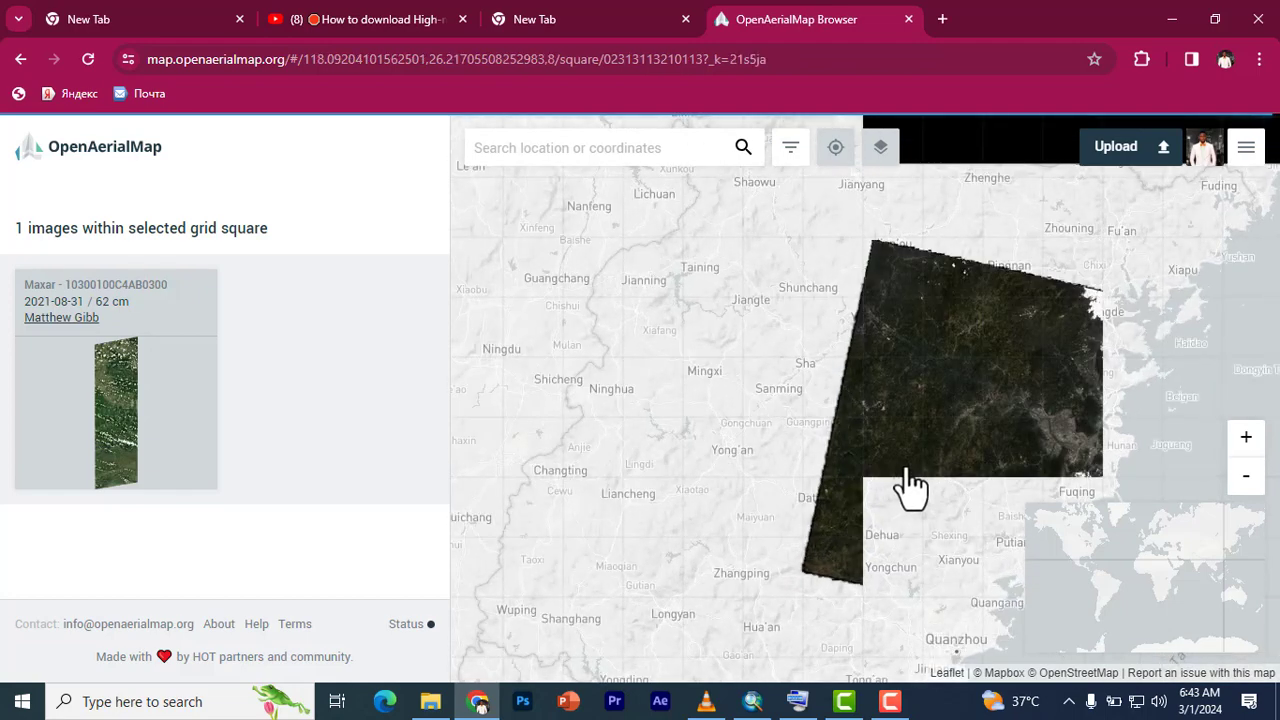
mouse_move(966, 451)
left_mouse_down()
mouse_move(725, 328)
mouse_move(849, 429)
left_mouse_up()
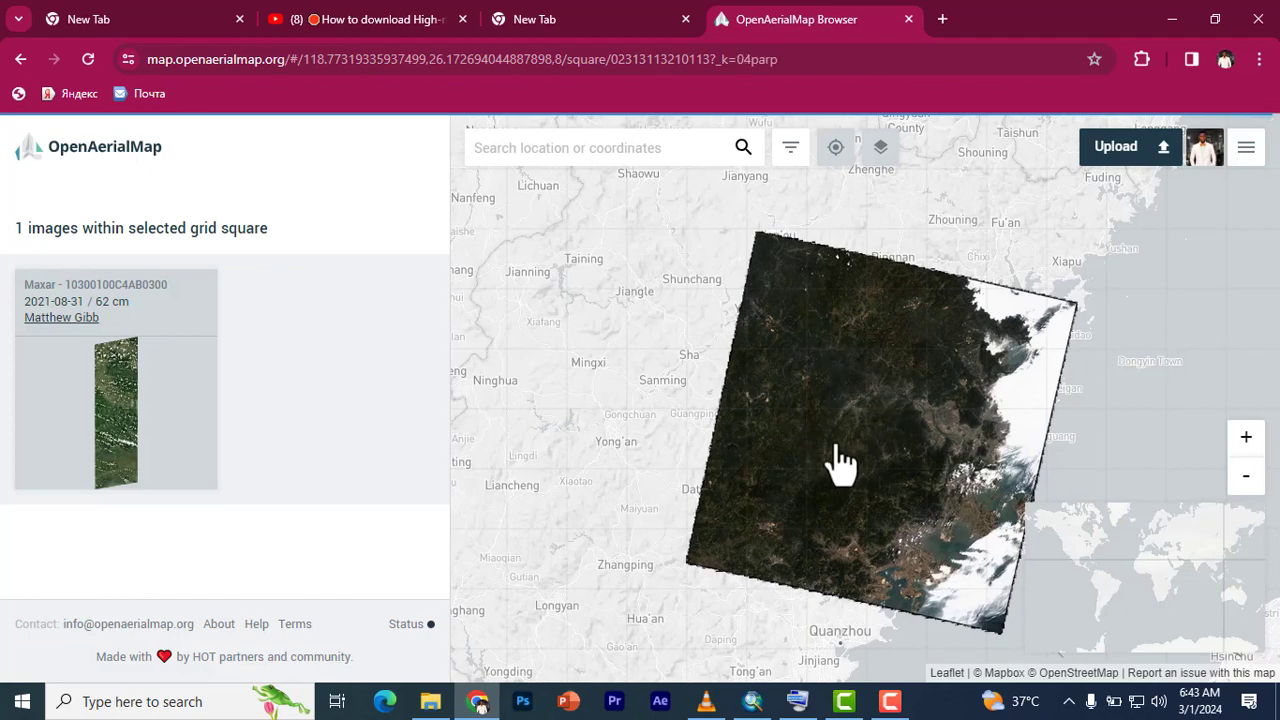
scroll(836, 455, "down", 1)
scroll(950, 485, "down", 1)
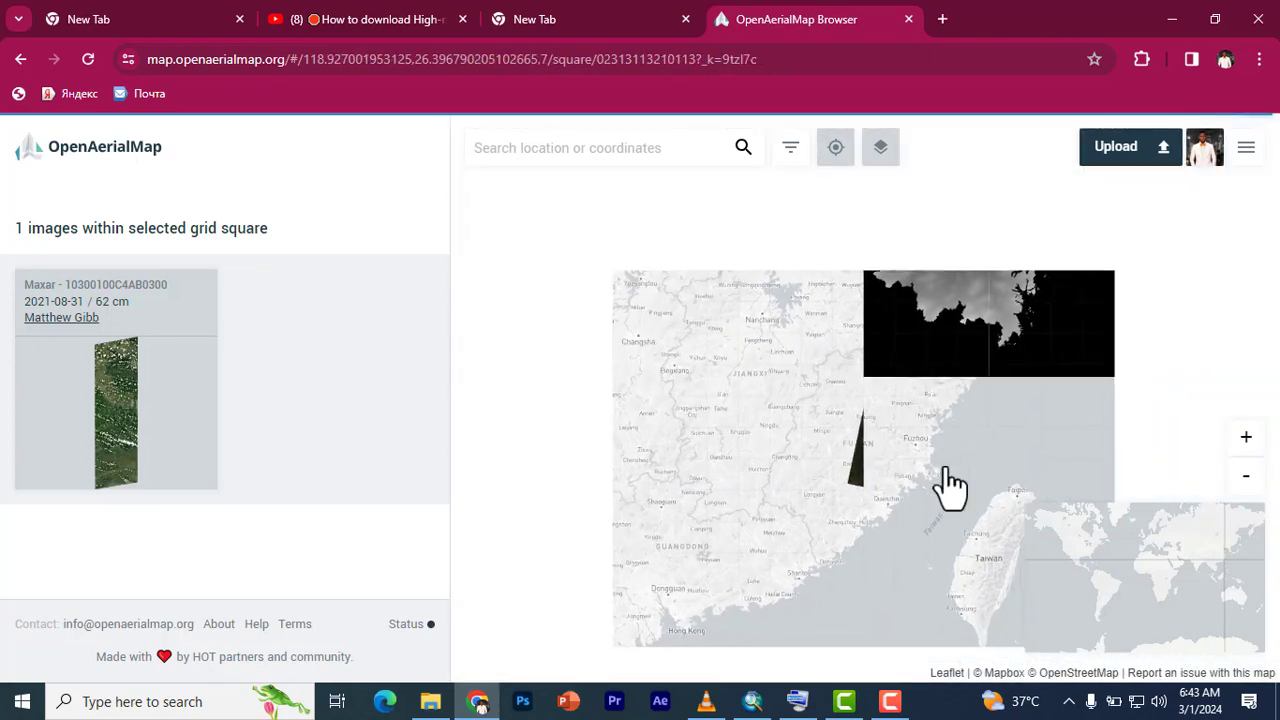
left_click_drag(871, 429, 1068, 440)
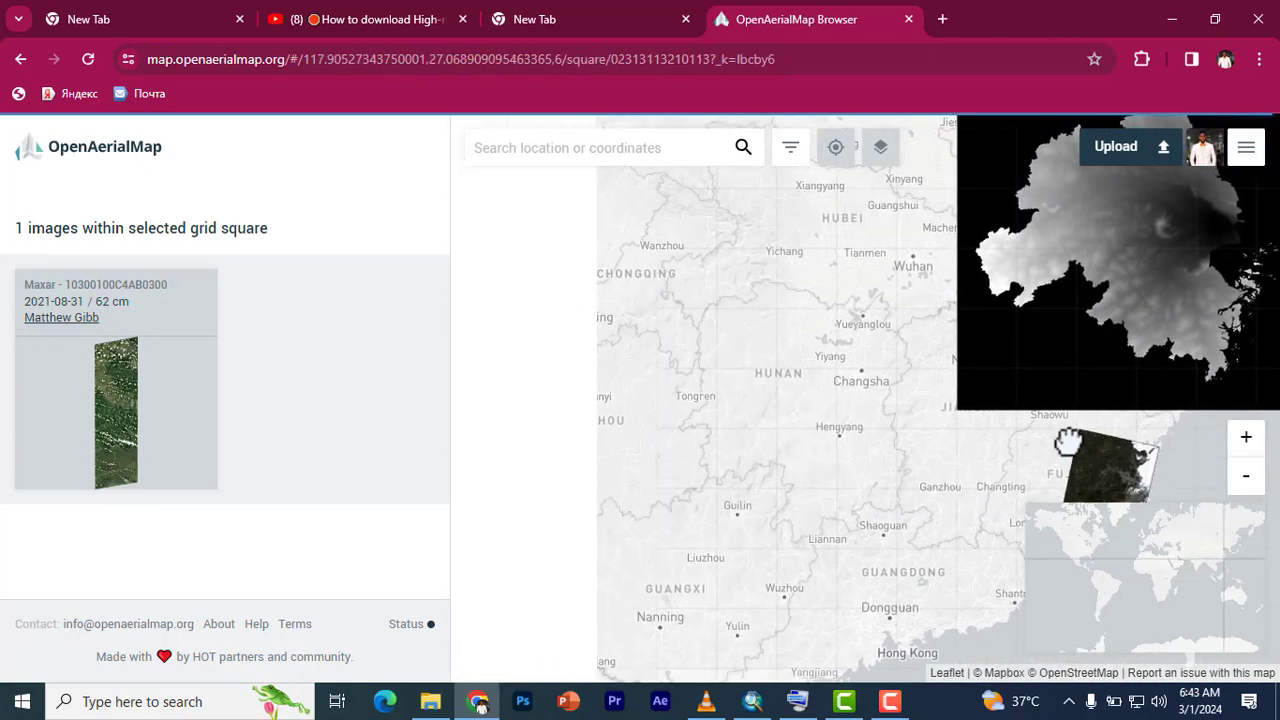
scroll(934, 434, "down", 2)
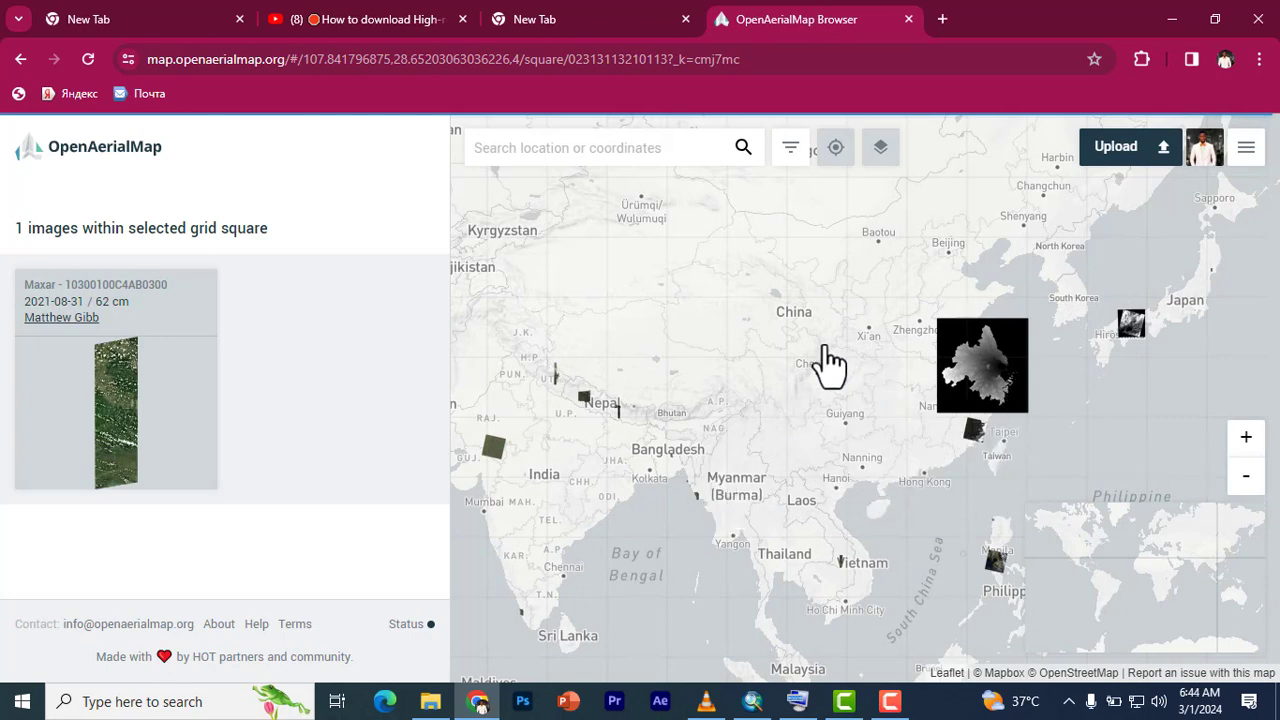
Step: Pan across India, Southeast Asia and Australia, ending over Africa and the Gulf of Guinea
left_click_drag(940, 432, 937, 343)
left_click_drag(723, 371, 837, 343)
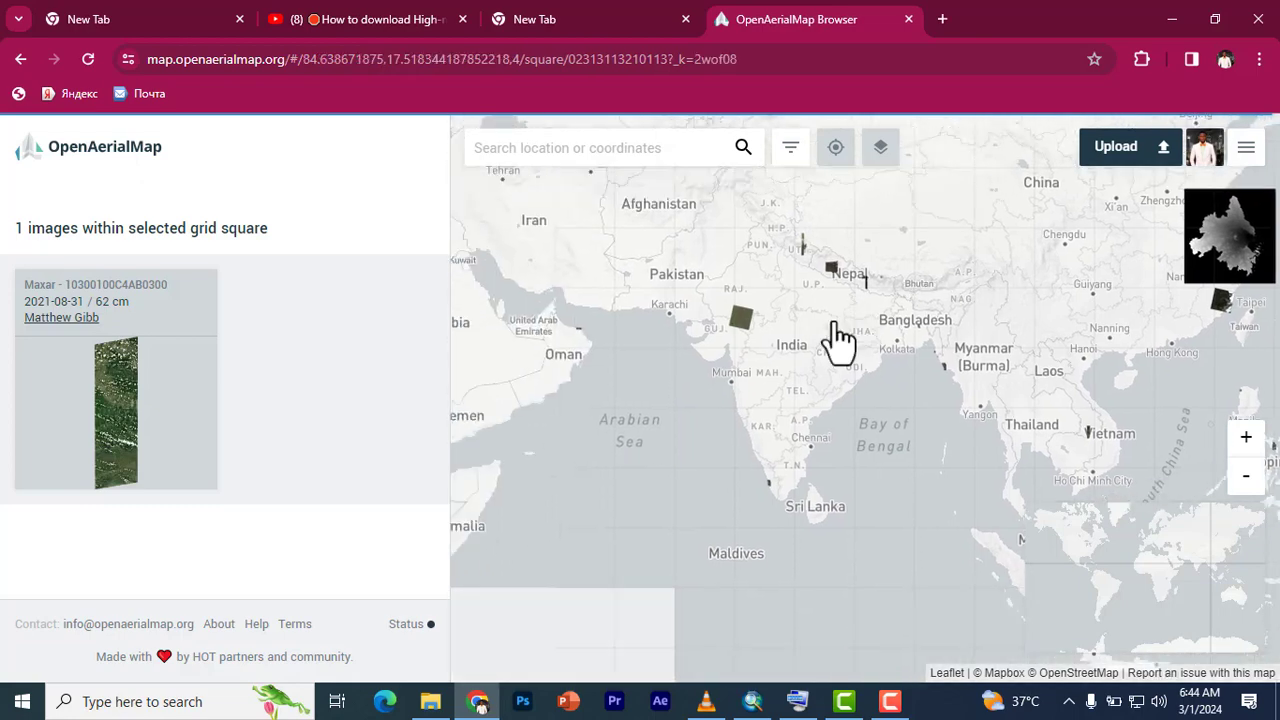
left_click_drag(735, 345, 913, 350)
scroll(925, 340, "up", 3)
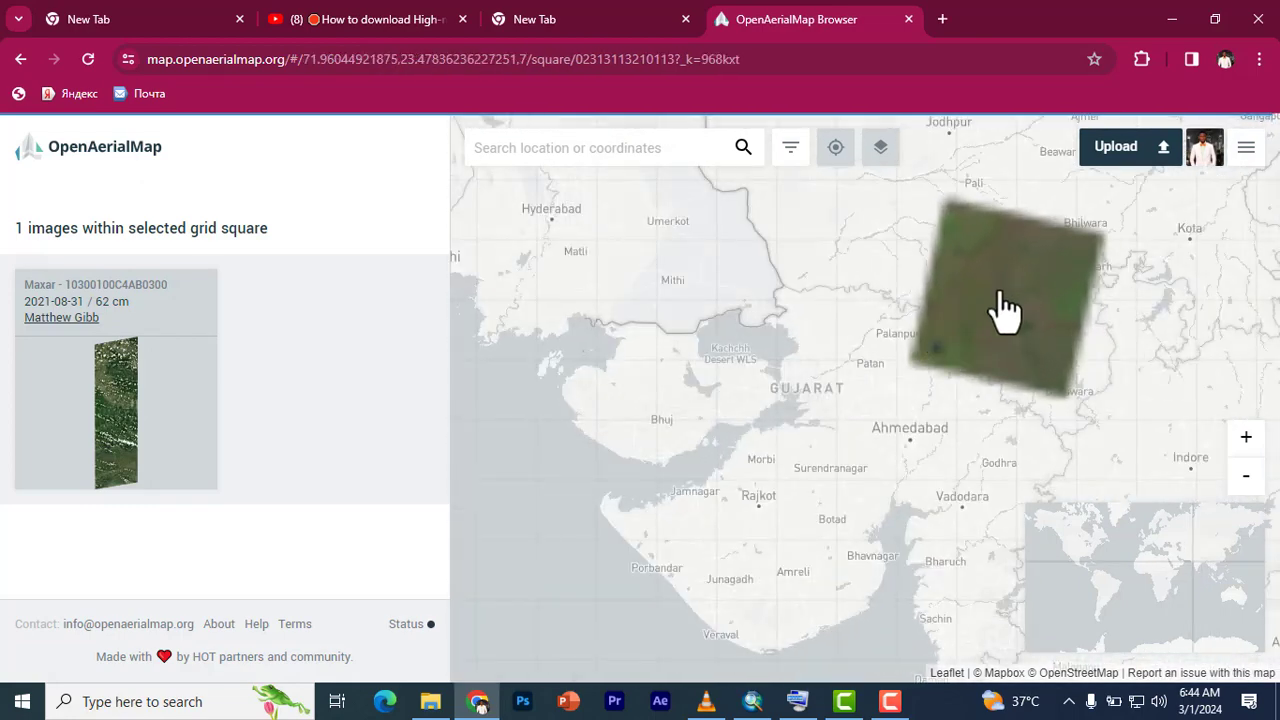
scroll(808, 340, "down", 2)
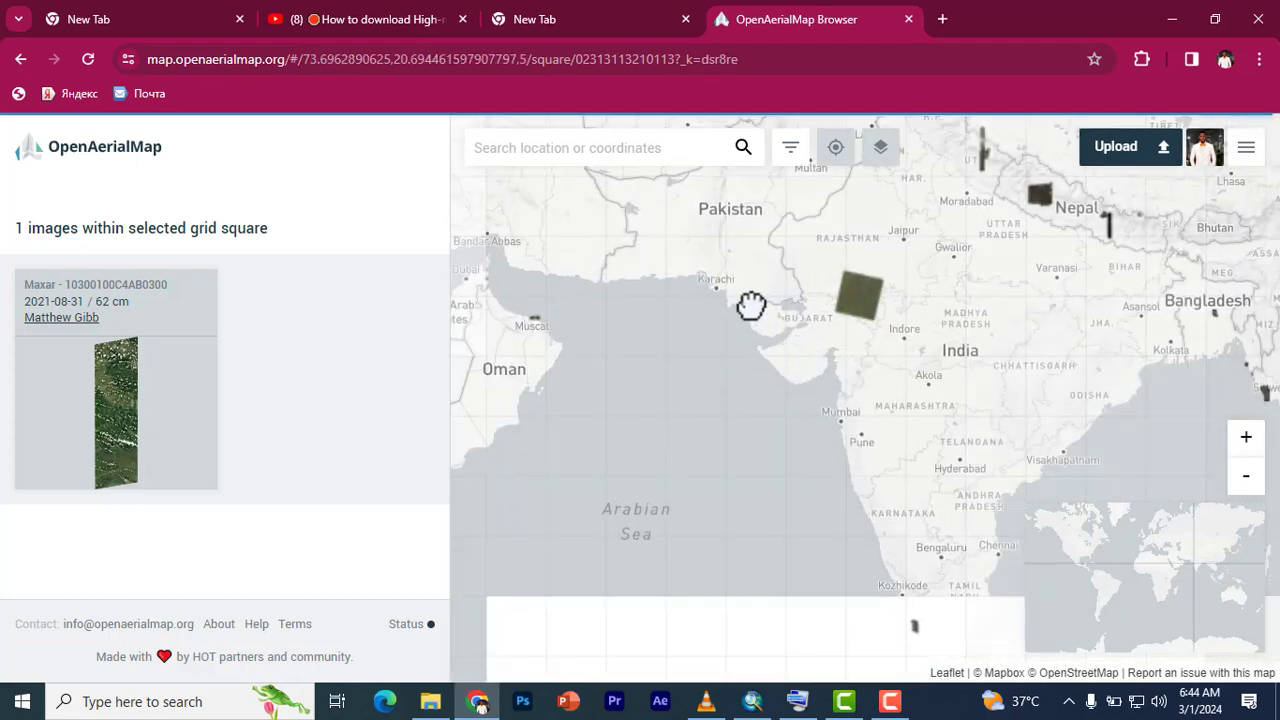
left_click_drag(966, 446, 651, 286)
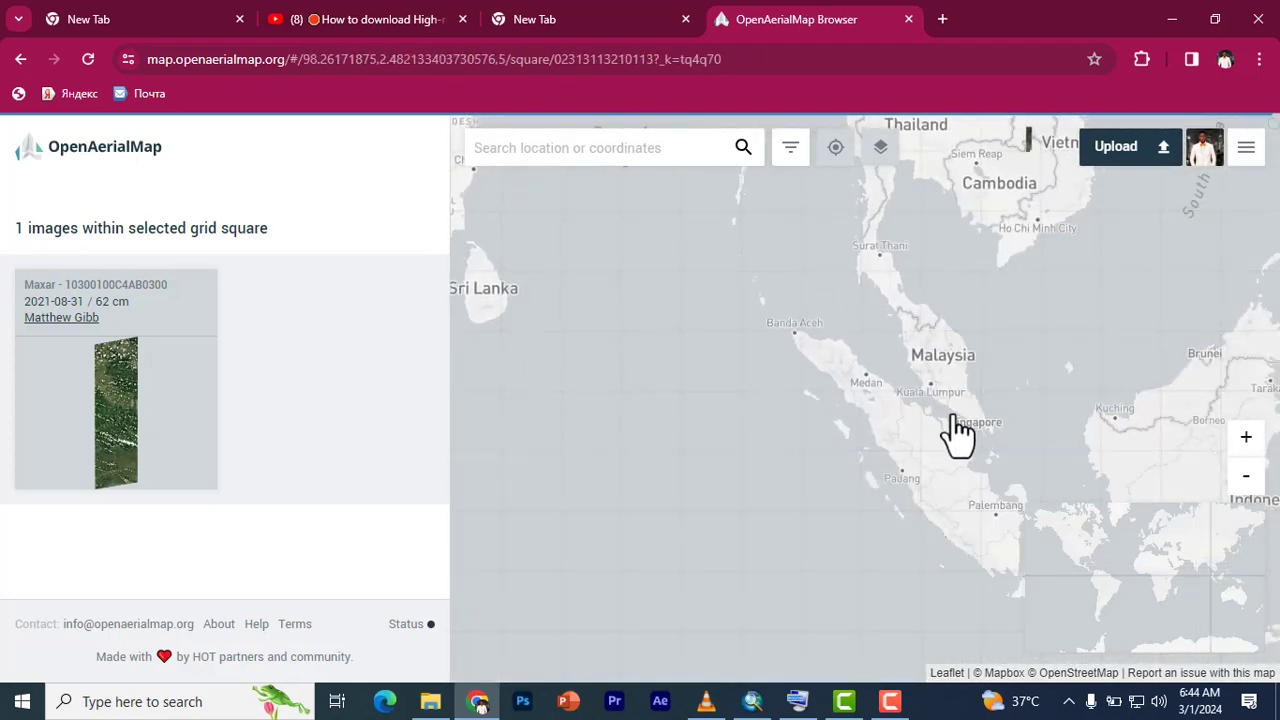
left_click_drag(951, 434, 837, 271)
scroll(778, 283, "down", 1)
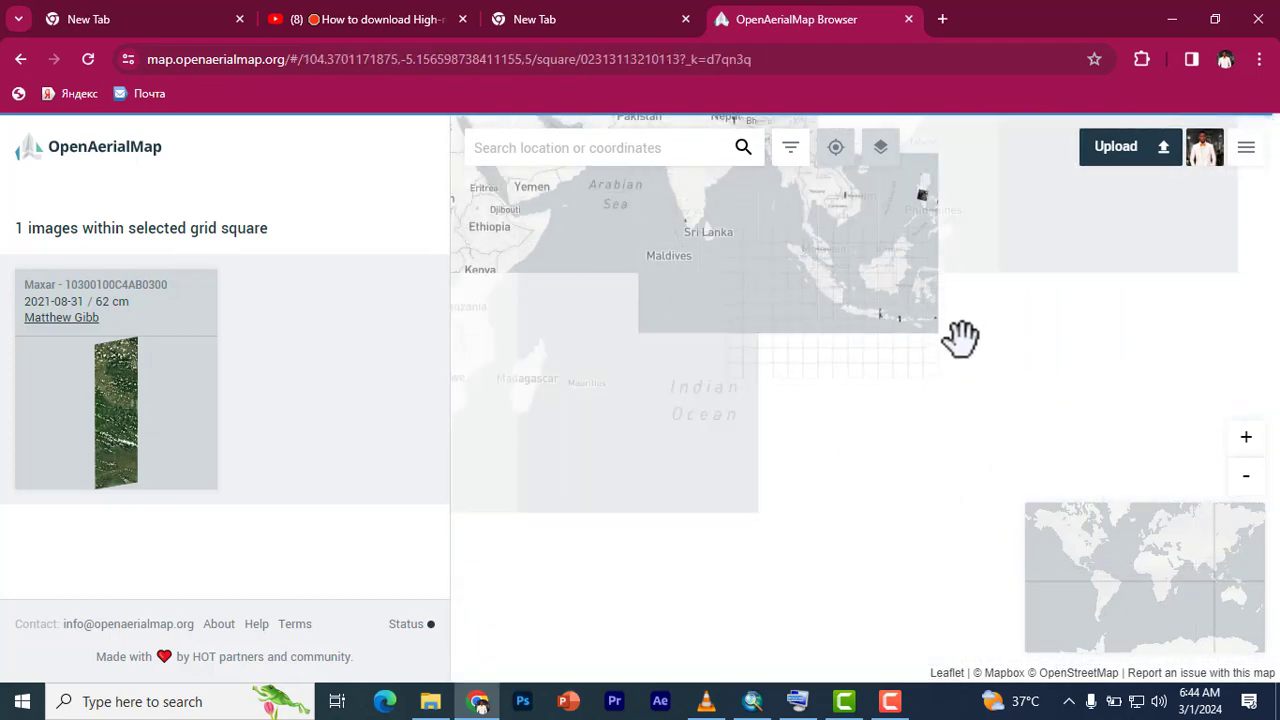
mouse_move(914, 363)
left_mouse_down()
mouse_move(940, 360)
mouse_move(760, 157)
left_mouse_up()
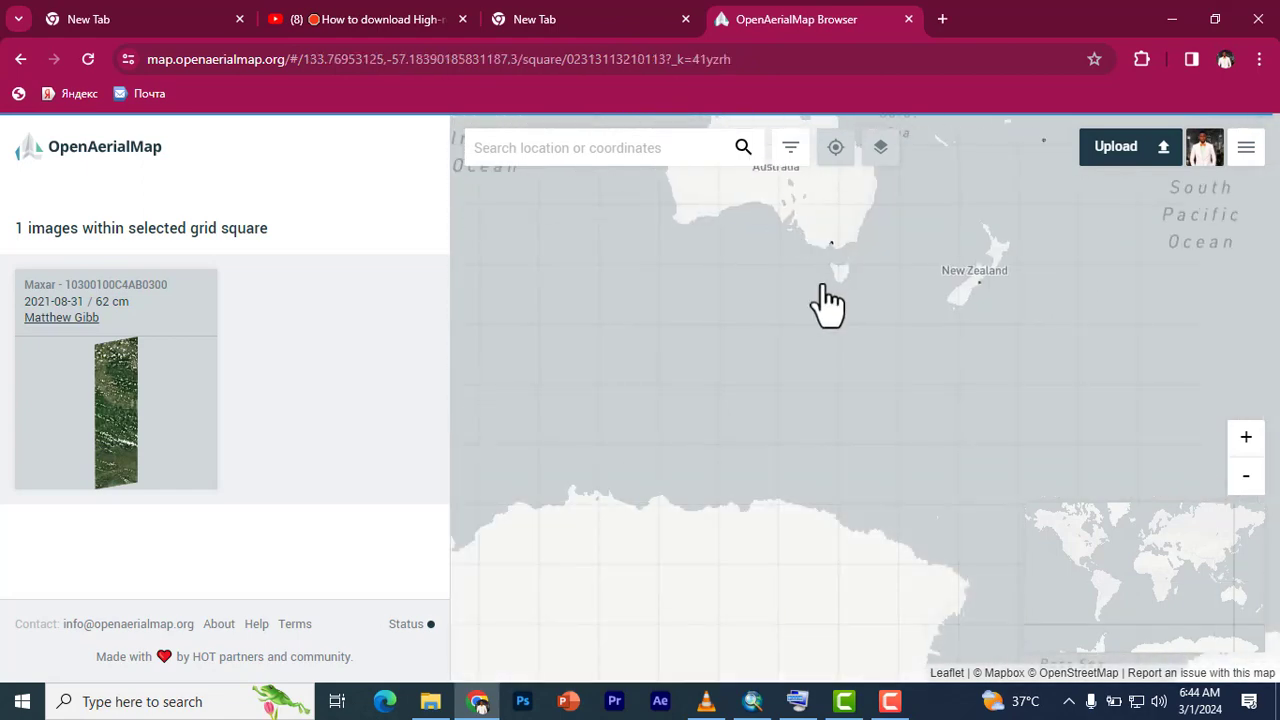
left_click_drag(823, 303, 1154, 529)
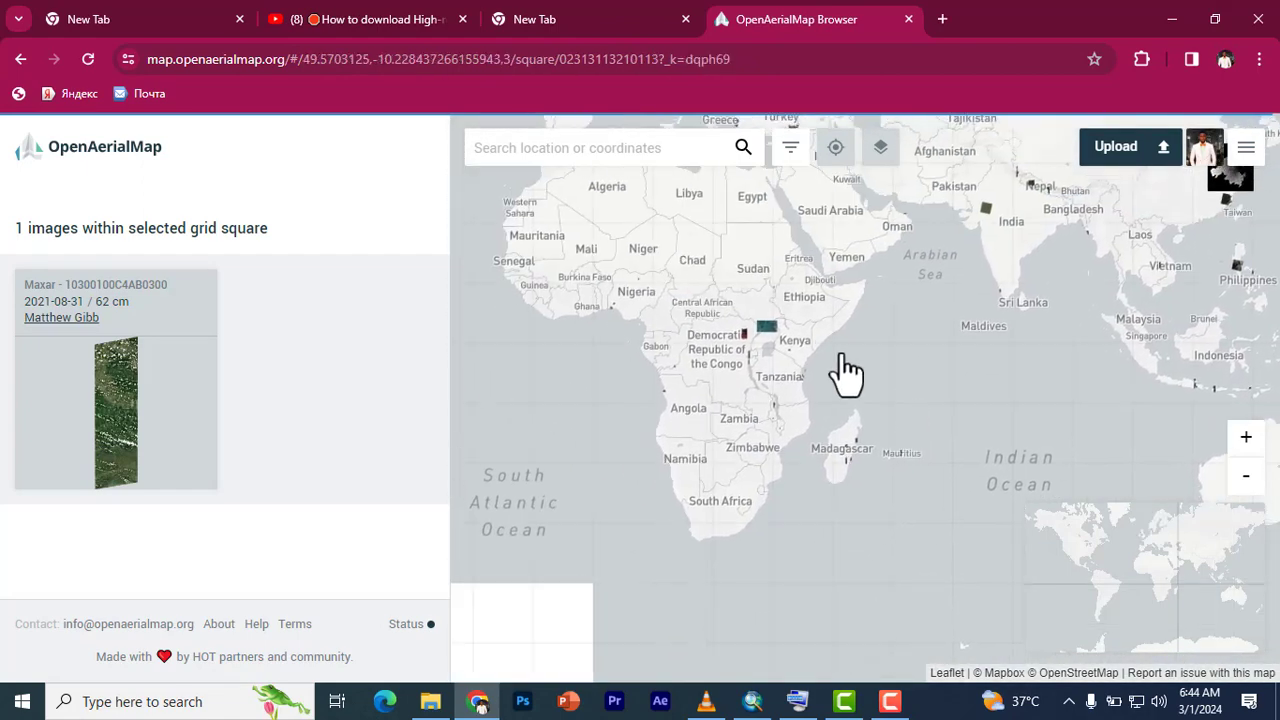
left_click_drag(849, 371, 897, 394)
scroll(712, 405, "up", 2)
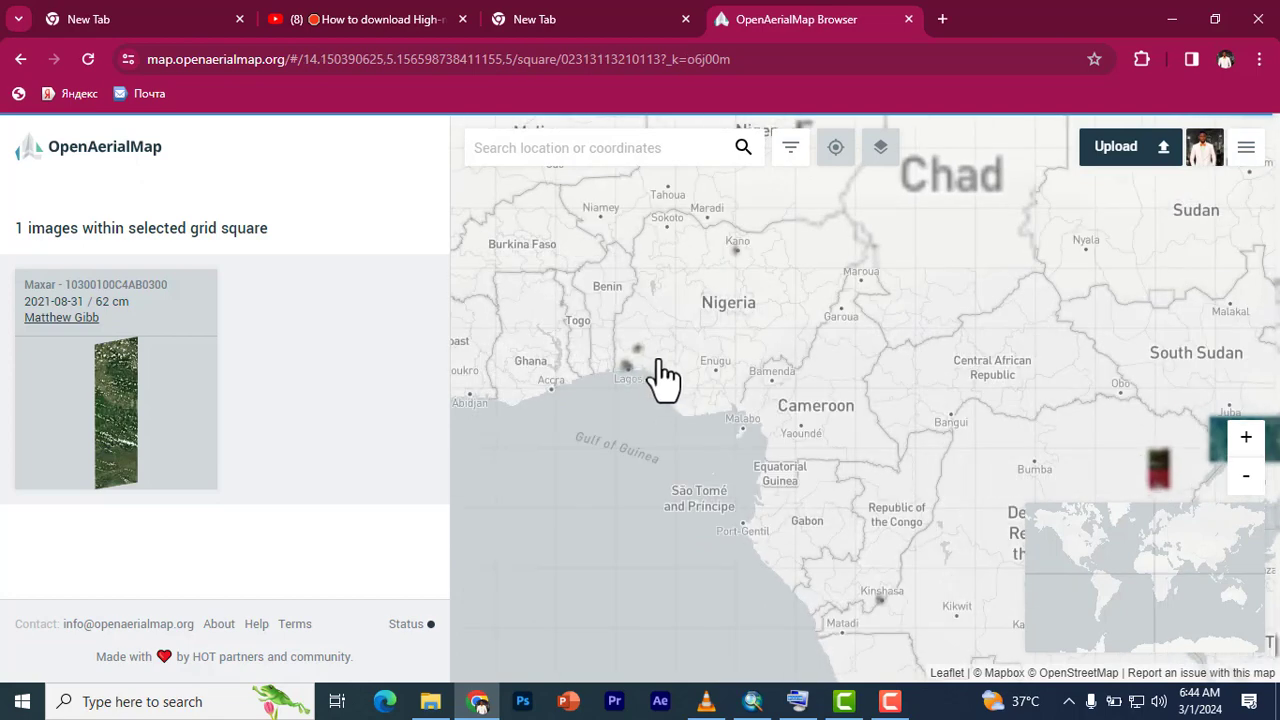
Step: Zoom around Nigeria and recentre the map on the Lagos imagery footprint
scroll(610, 386, "up", 1)
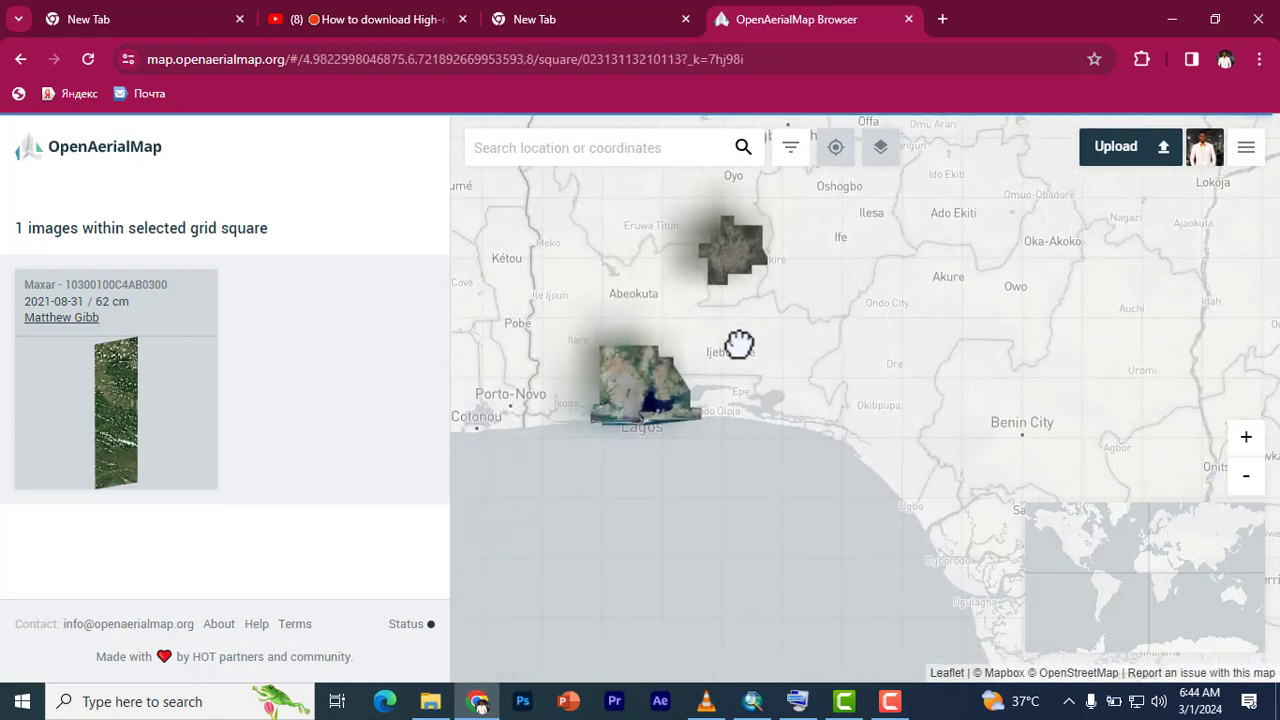
scroll(630, 416, "up", 2)
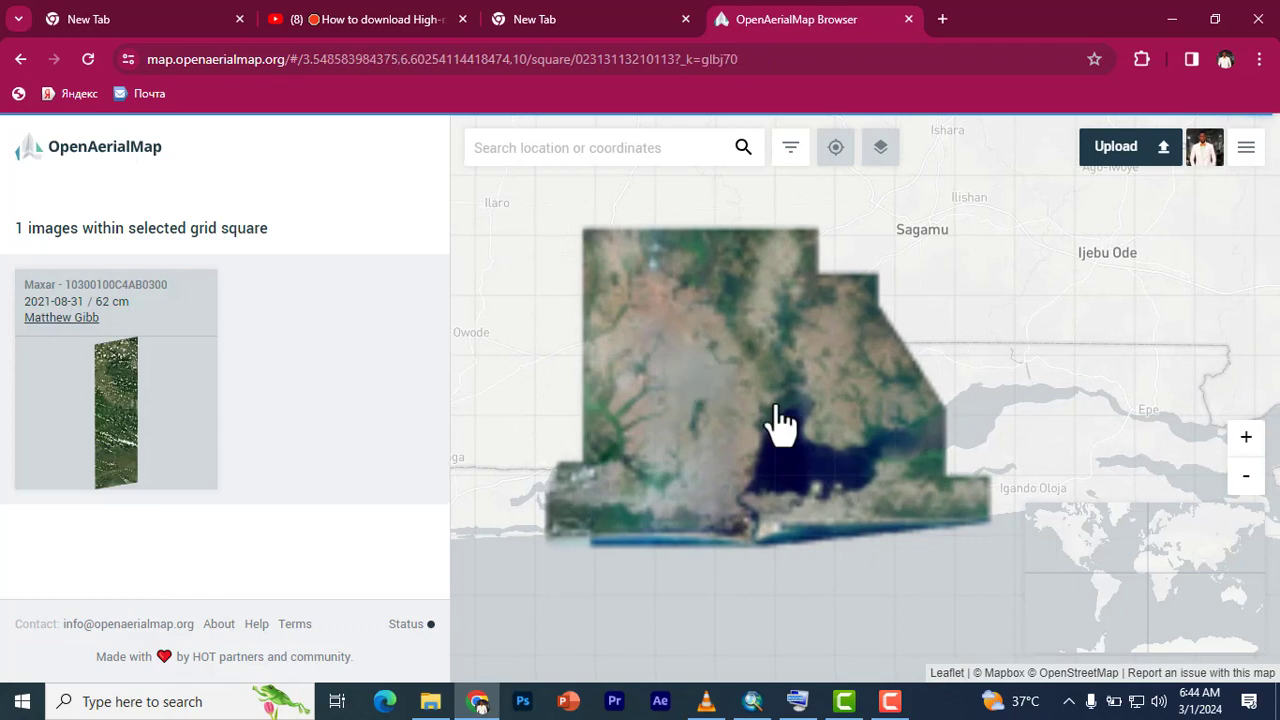
scroll(849, 451, "down", 3)
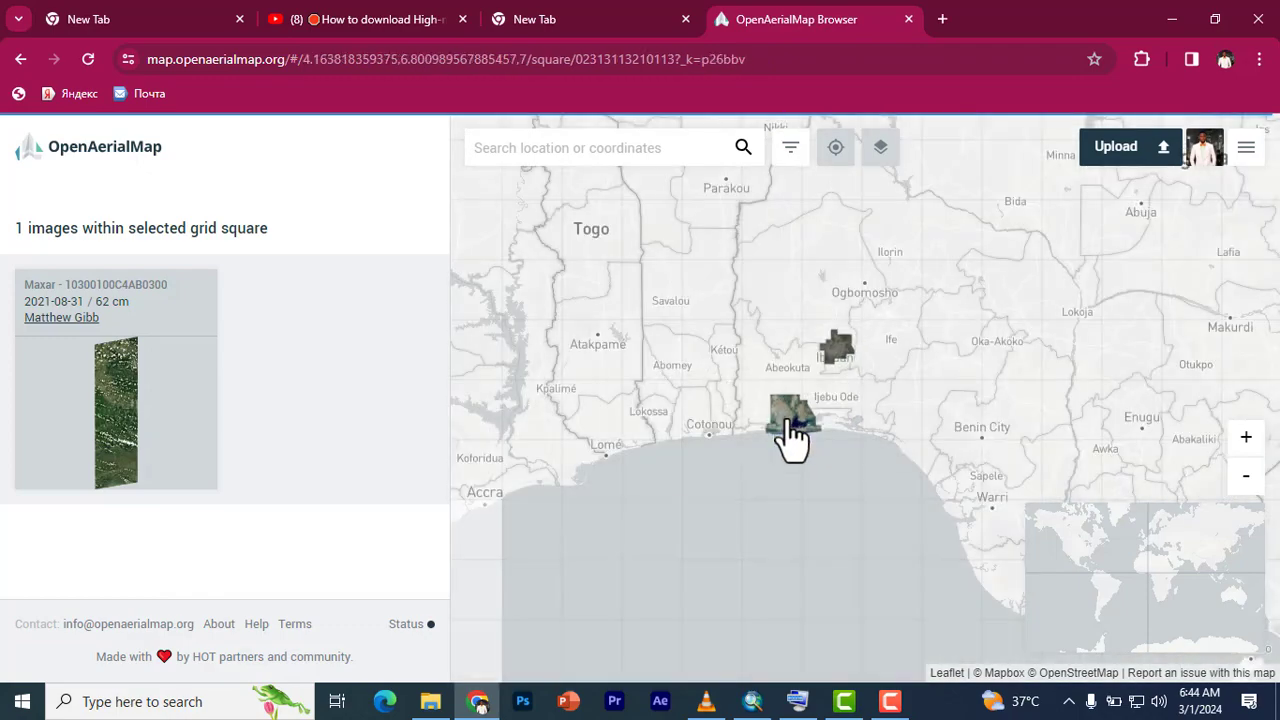
scroll(790, 432, "up", 2)
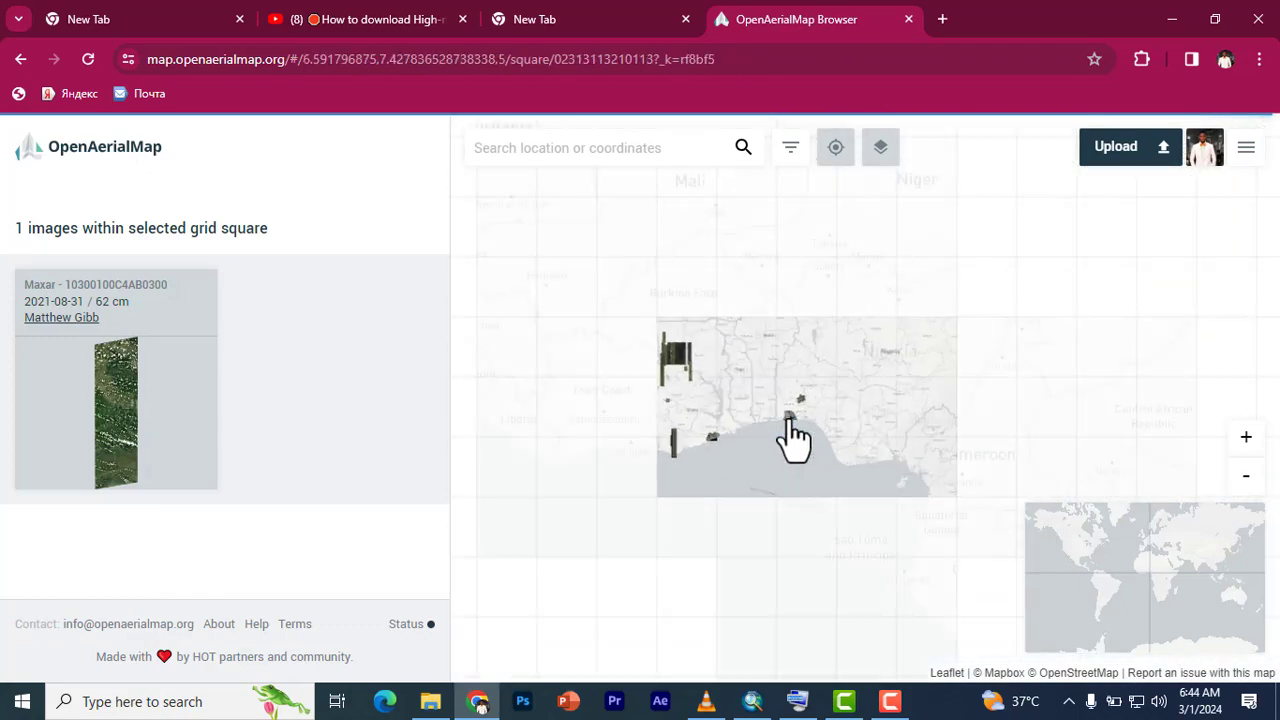
scroll(791, 437, "up", 1)
scroll(791, 437, "up", 1)
scroll(800, 405, "down", 2)
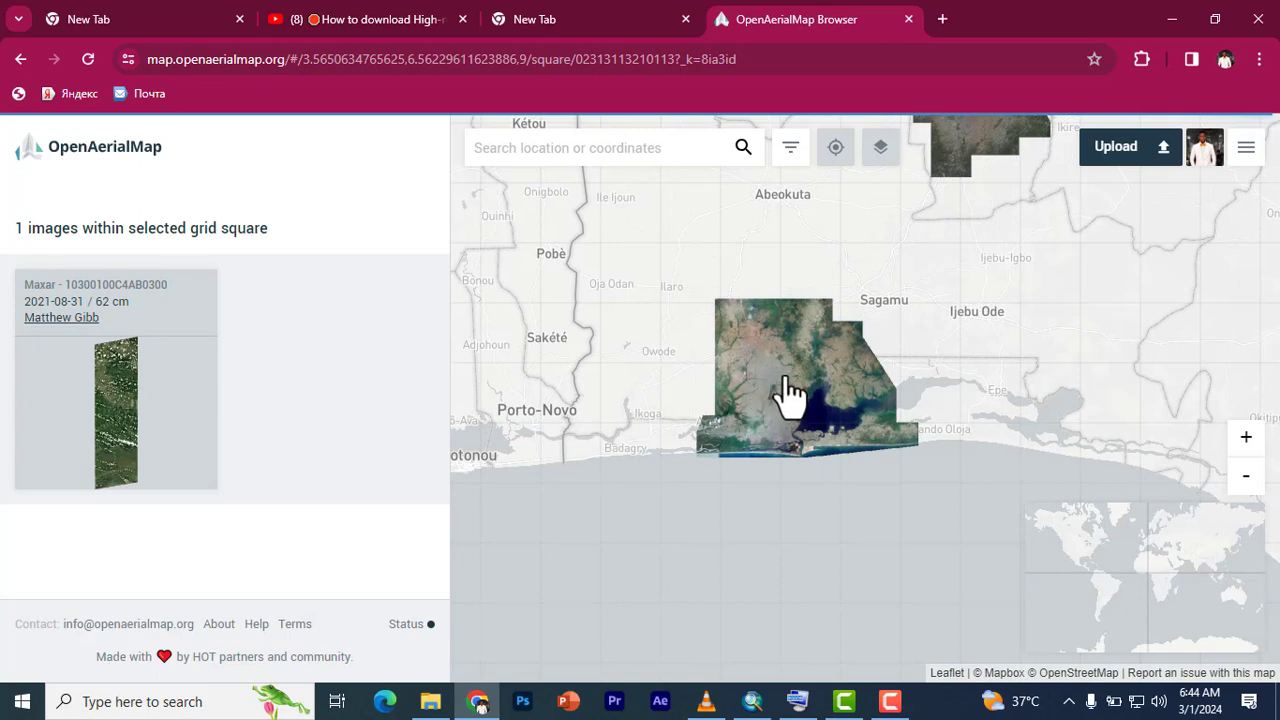
mouse_move(790, 395)
left_mouse_down()
mouse_move(700, 391)
mouse_move(690, 460)
mouse_move(570, 626)
left_mouse_up()
mouse_move(723, 380)
left_mouse_down()
mouse_move(679, 470)
mouse_move(706, 477)
mouse_move(683, 525)
left_mouse_up()
scroll(680, 535, "up", 2)
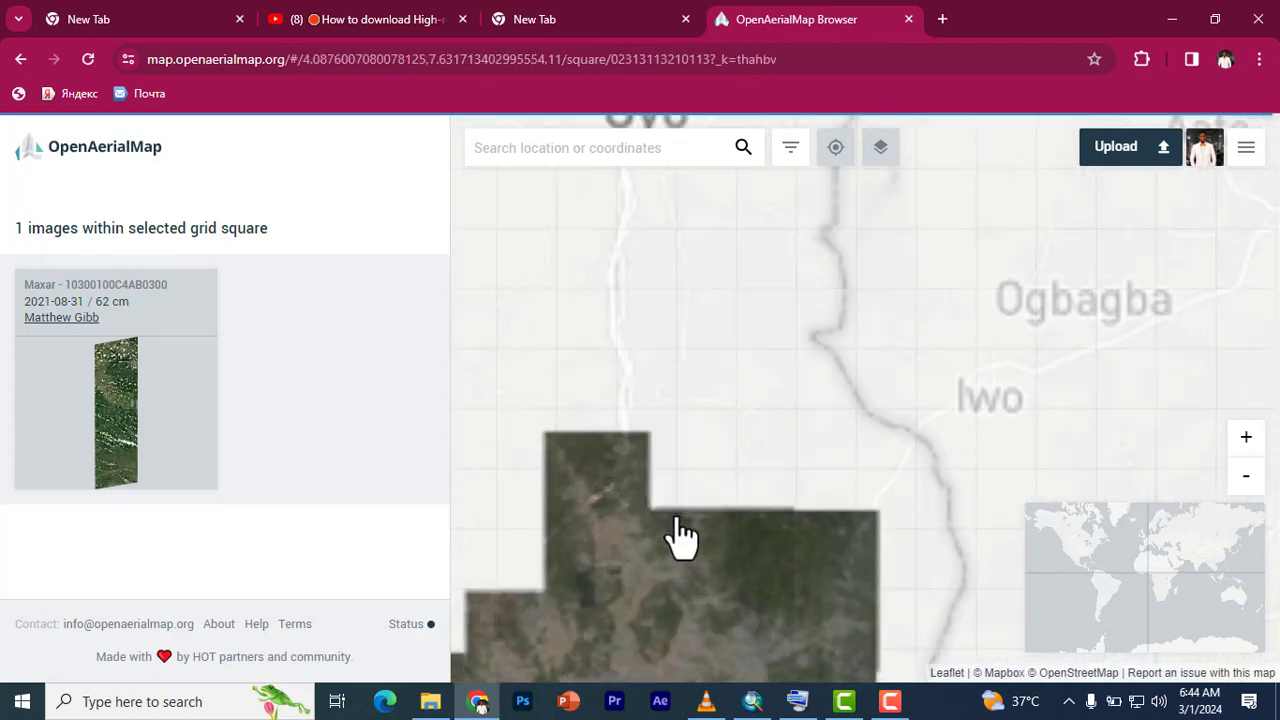
scroll(680, 535, "down", 3)
scroll(680, 535, "down", 2)
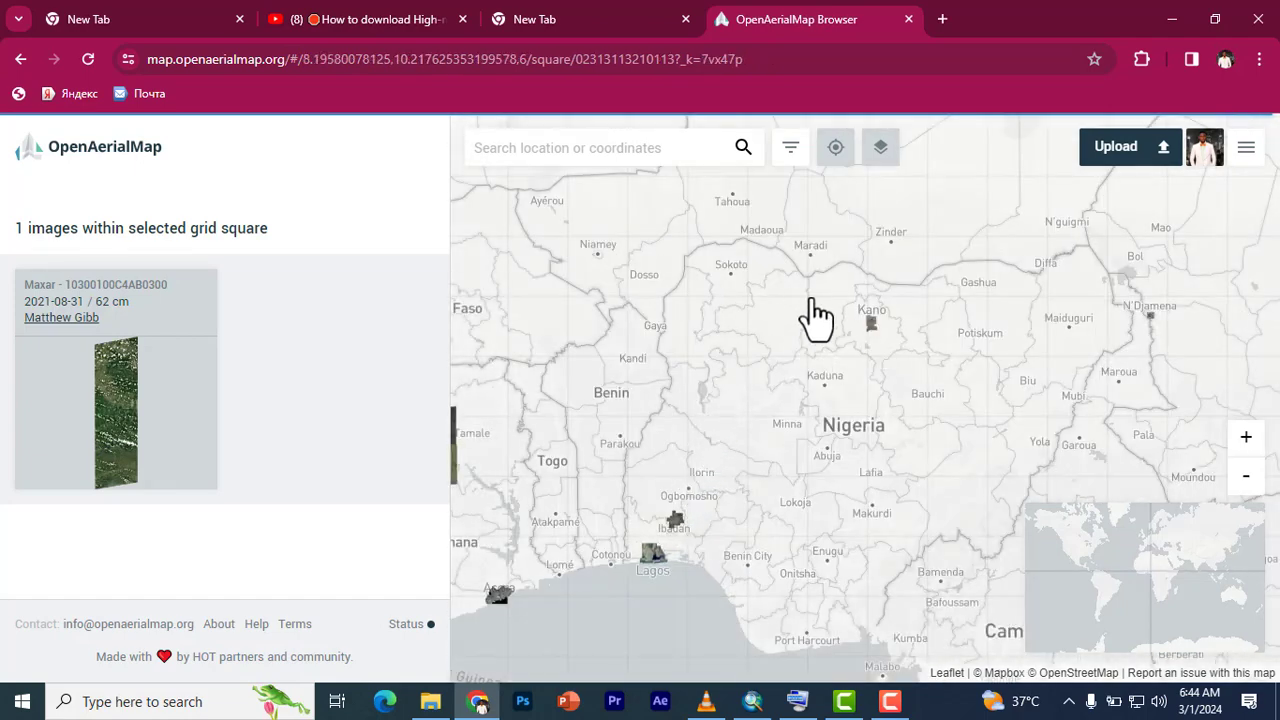
scroll(878, 443, "up", 2)
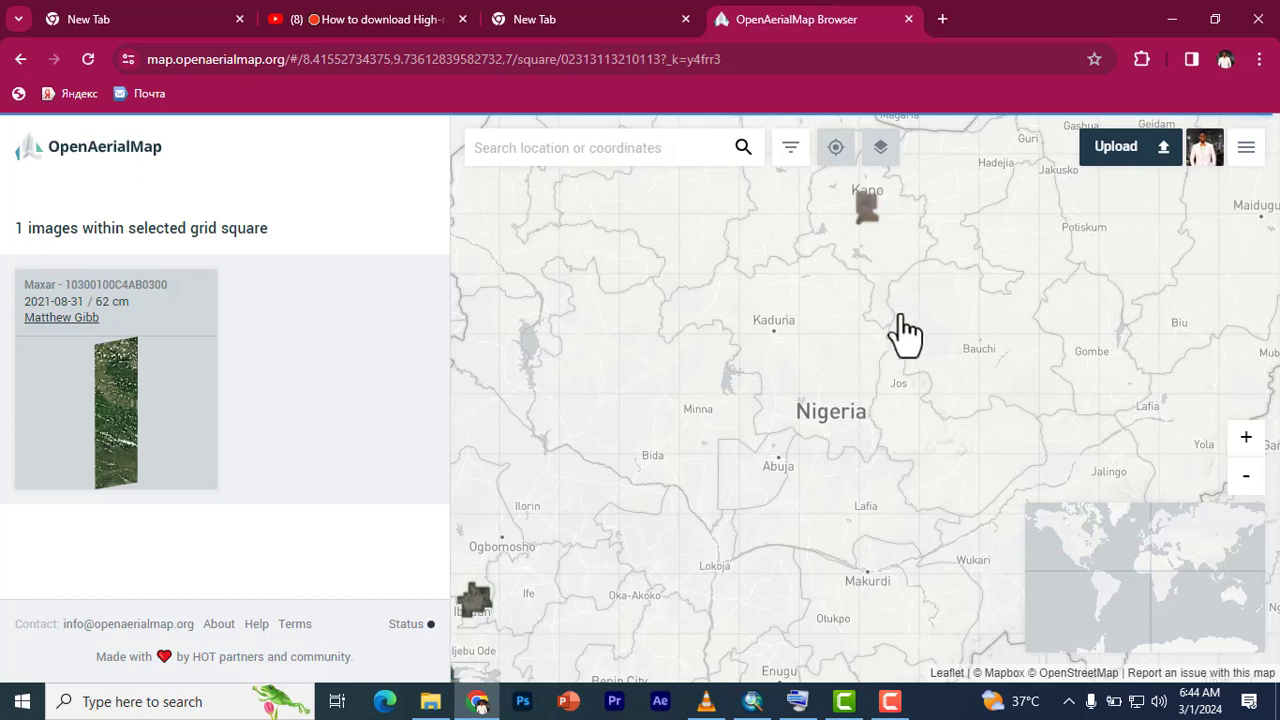
Step: Explore northern Nigeria around Zaria and Kaduna, then return to a close Lagos view
mouse_move(903, 334)
left_mouse_down()
mouse_move(813, 318)
mouse_move(797, 345)
left_mouse_up()
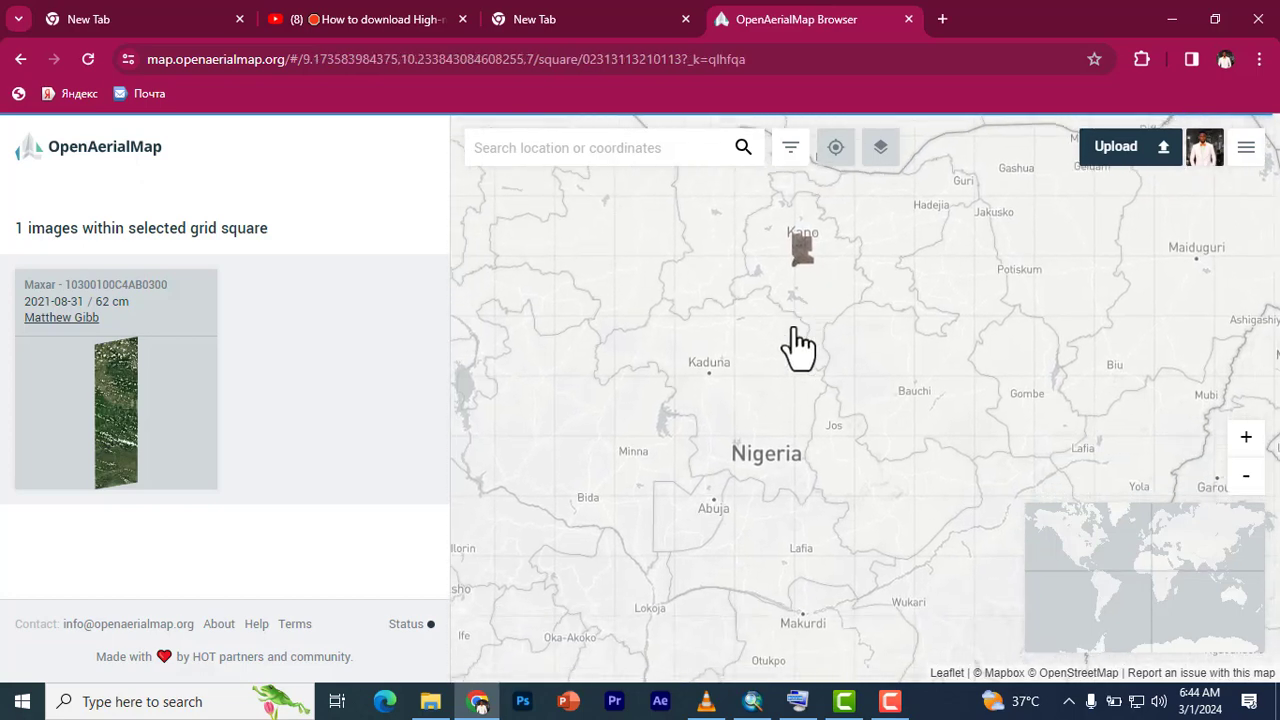
scroll(790, 300, "up", 4)
left_click_drag(737, 406, 871, 249)
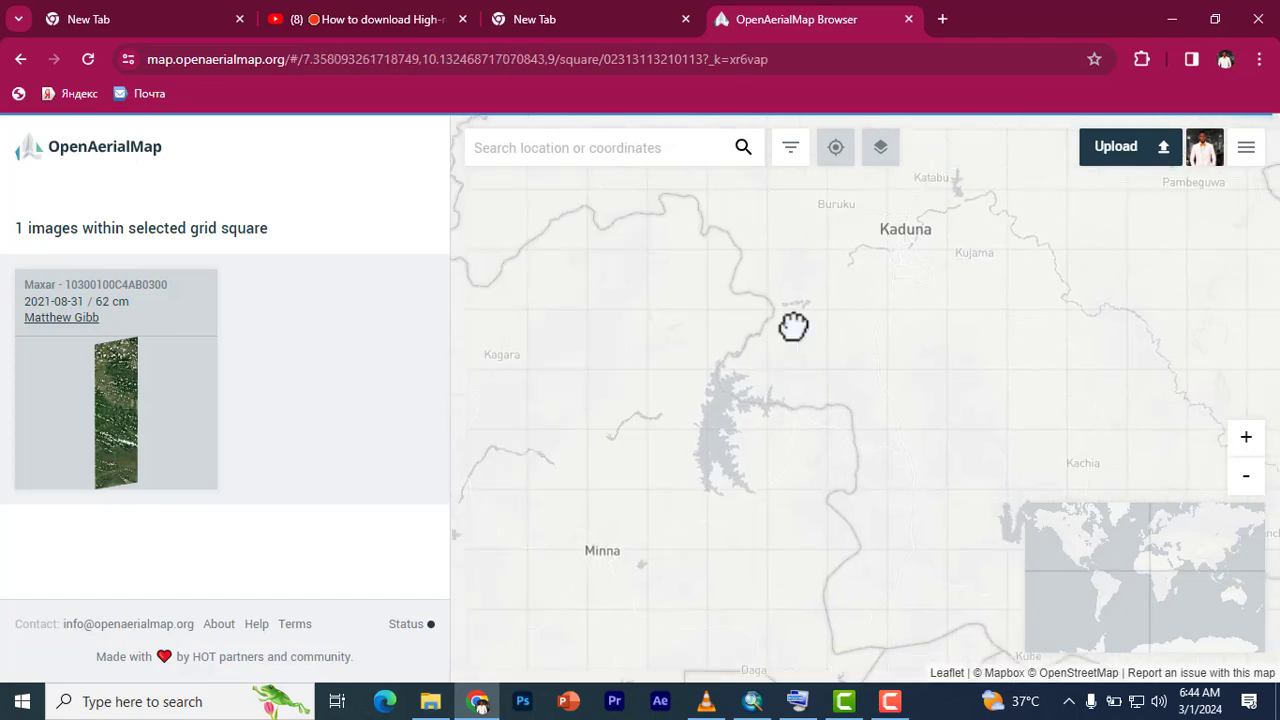
key("Left")
key("Left")
key("Down")
key("Left")
key("Left")
key("Down")
key("Down")
key("Down")
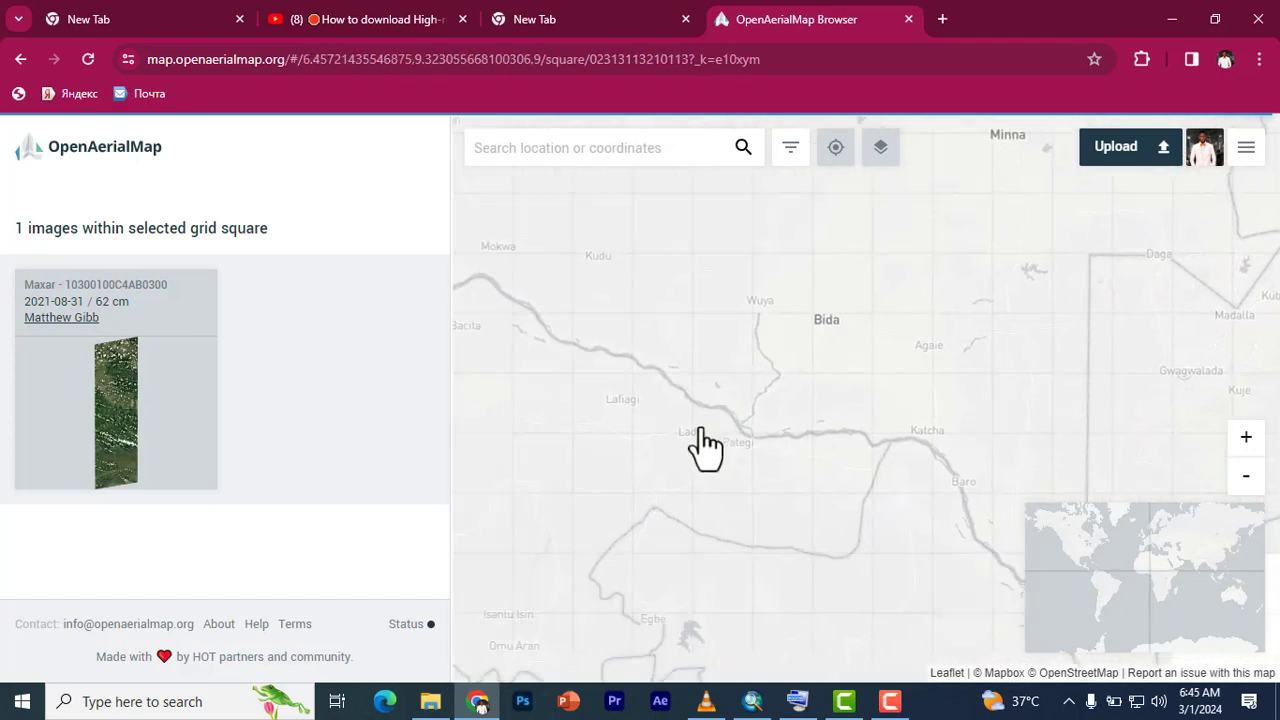
scroll(720, 460, "down", 1)
scroll(766, 363, "down", 2)
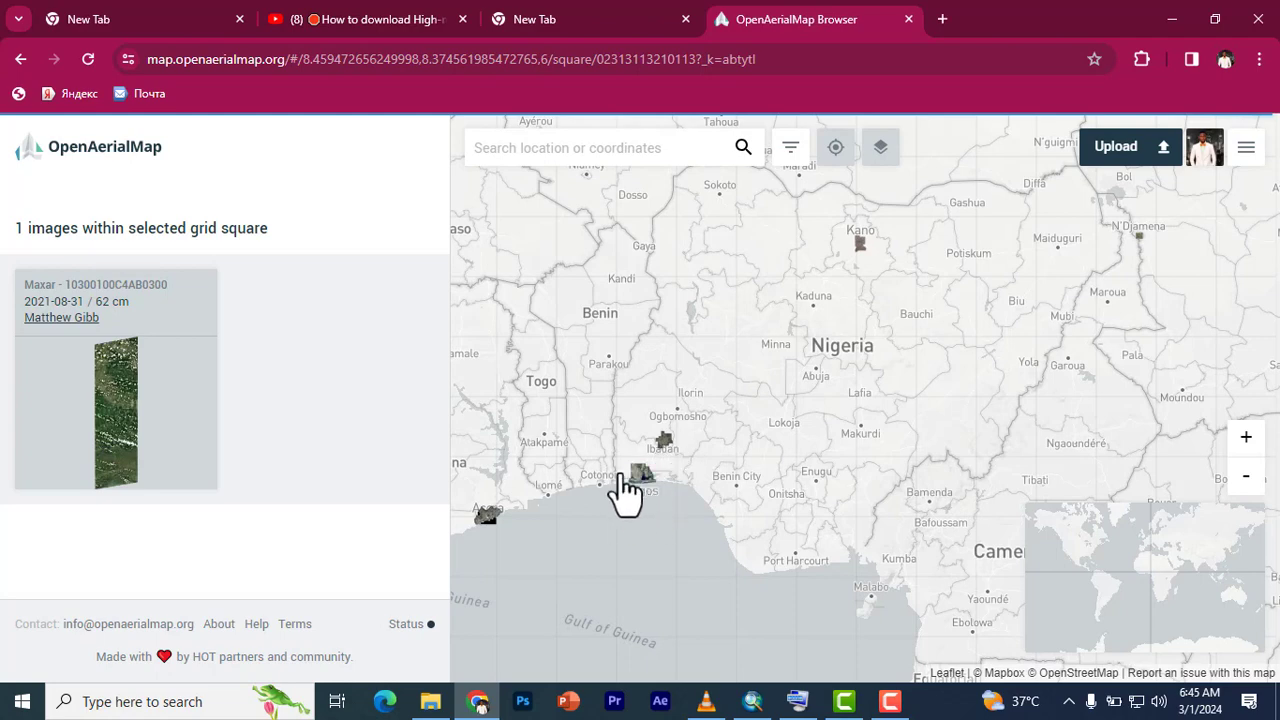
scroll(637, 498, "up", 1)
scroll(620, 497, "up", 1)
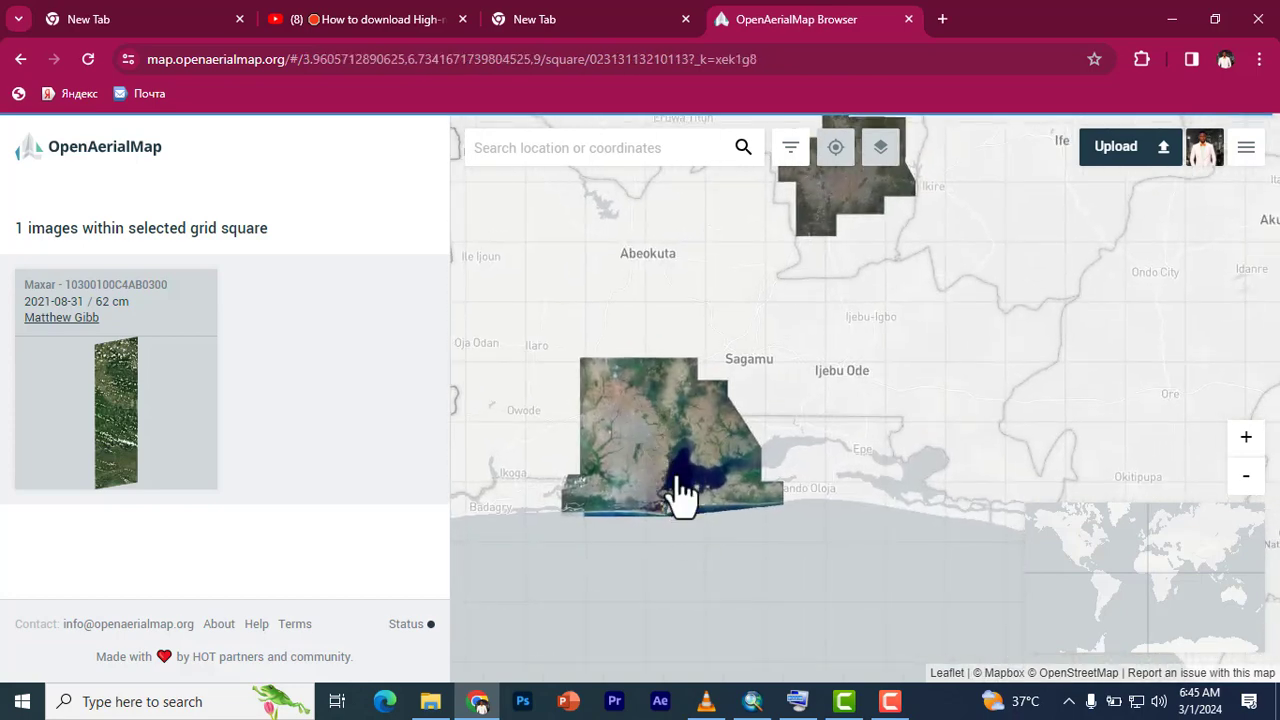
left_click_drag(652, 452, 644, 445)
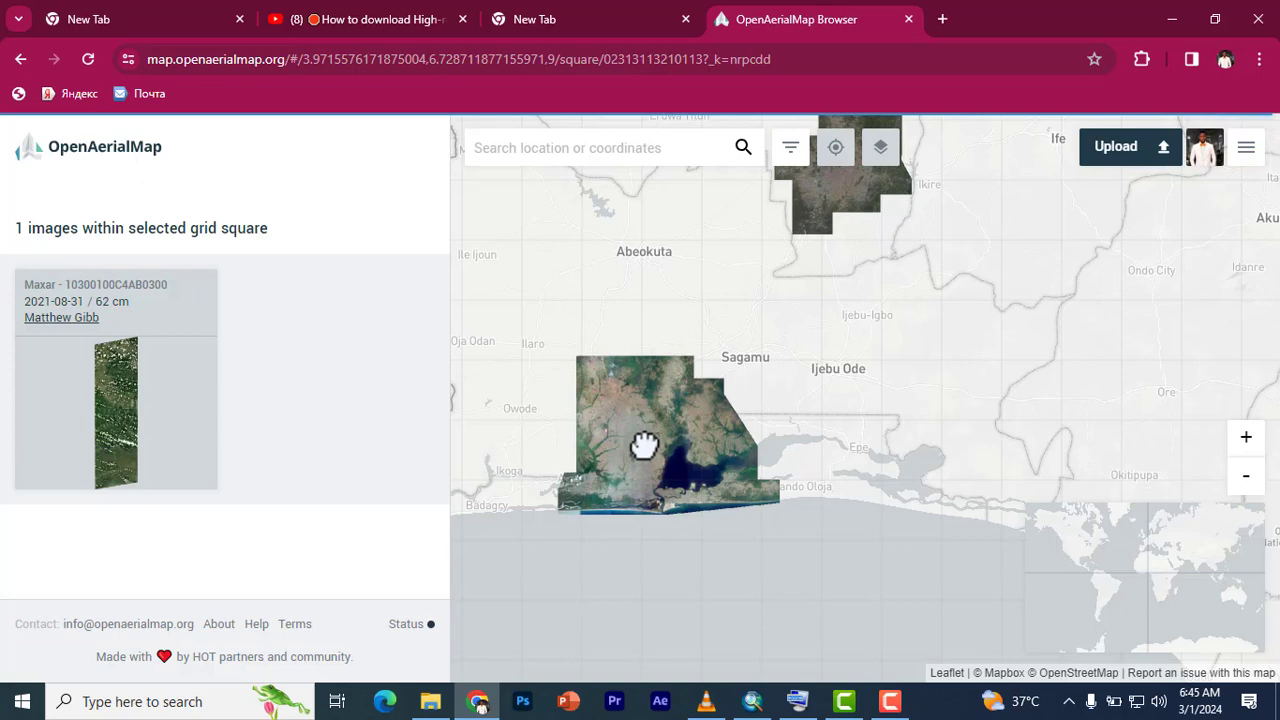
Step: Toggle Lagos grid squares until only the Maxar 2019 Lagos Mosaic (2019-06-05, 50 cm) is listed
left_click(644, 445)
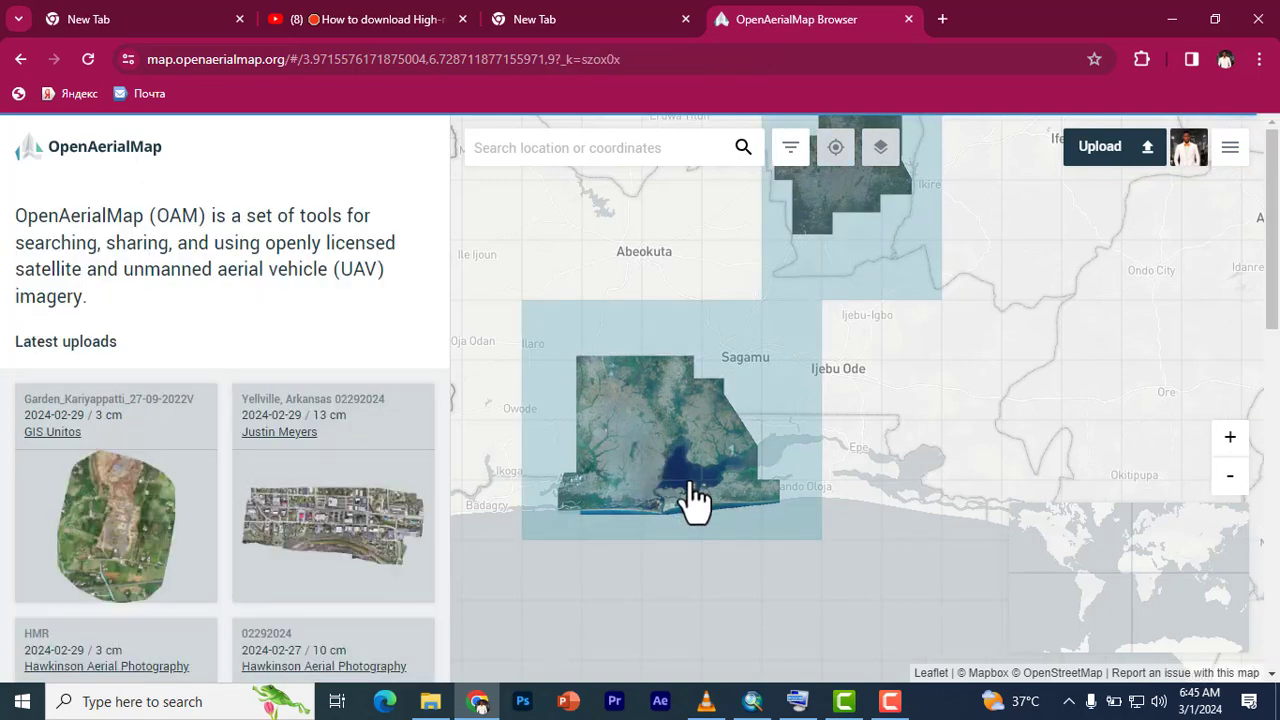
left_click_drag(620, 460, 619, 459)
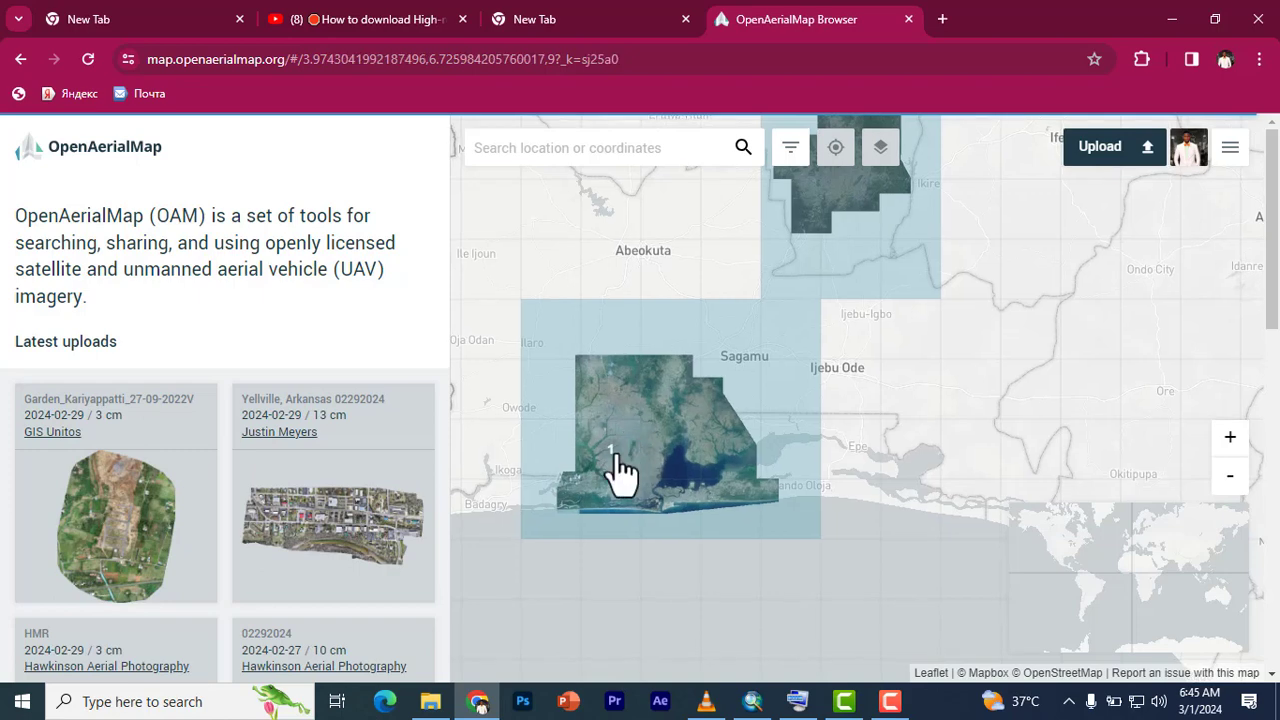
left_click(640, 468)
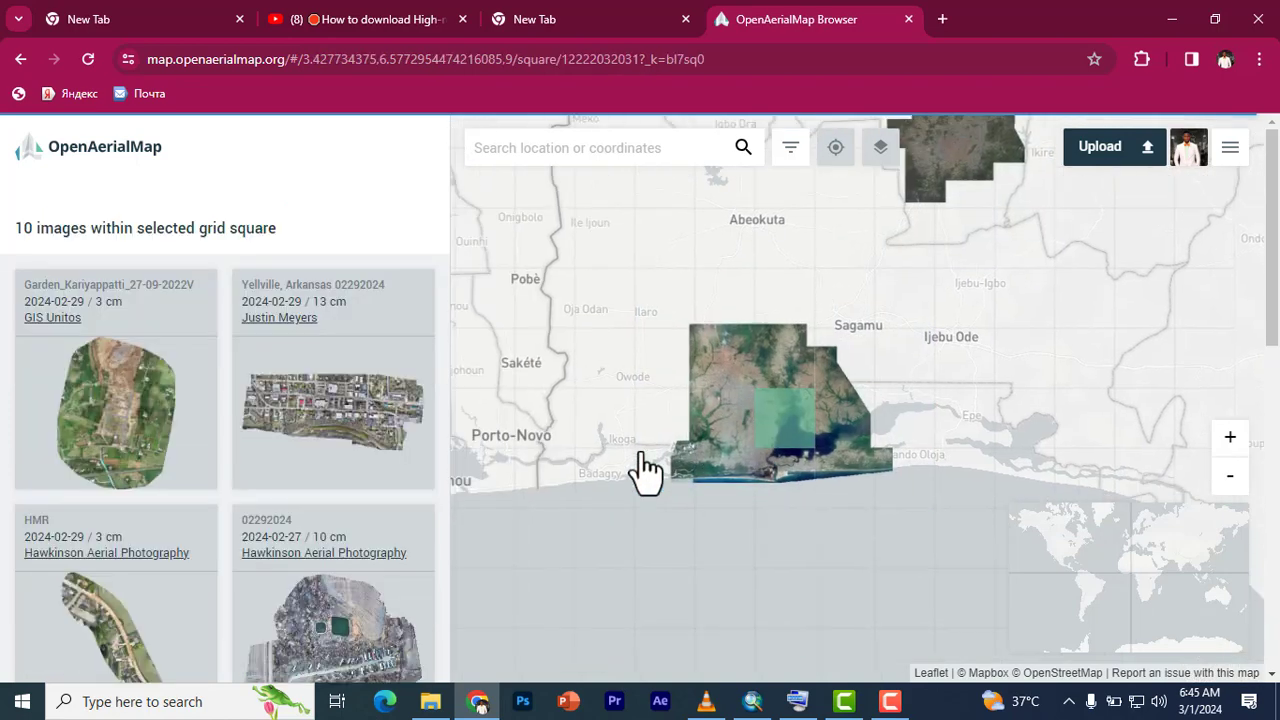
left_click_drag(852, 385, 851, 384)
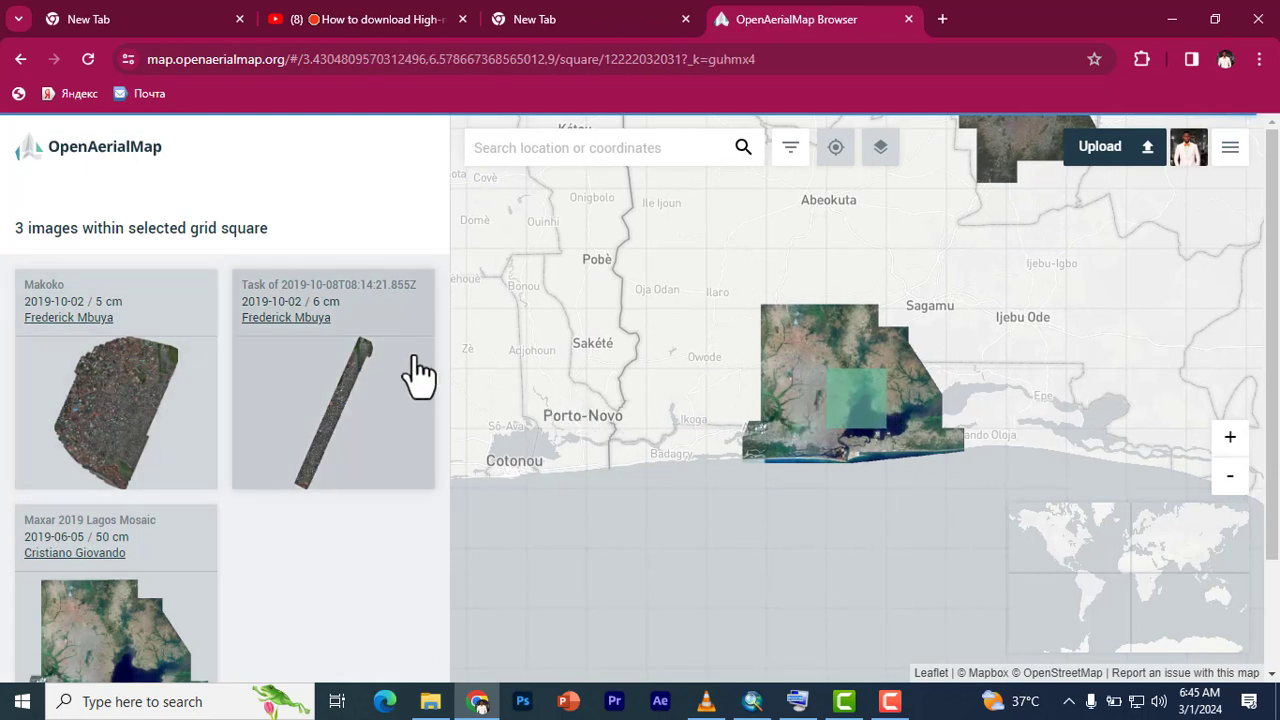
left_click(808, 380)
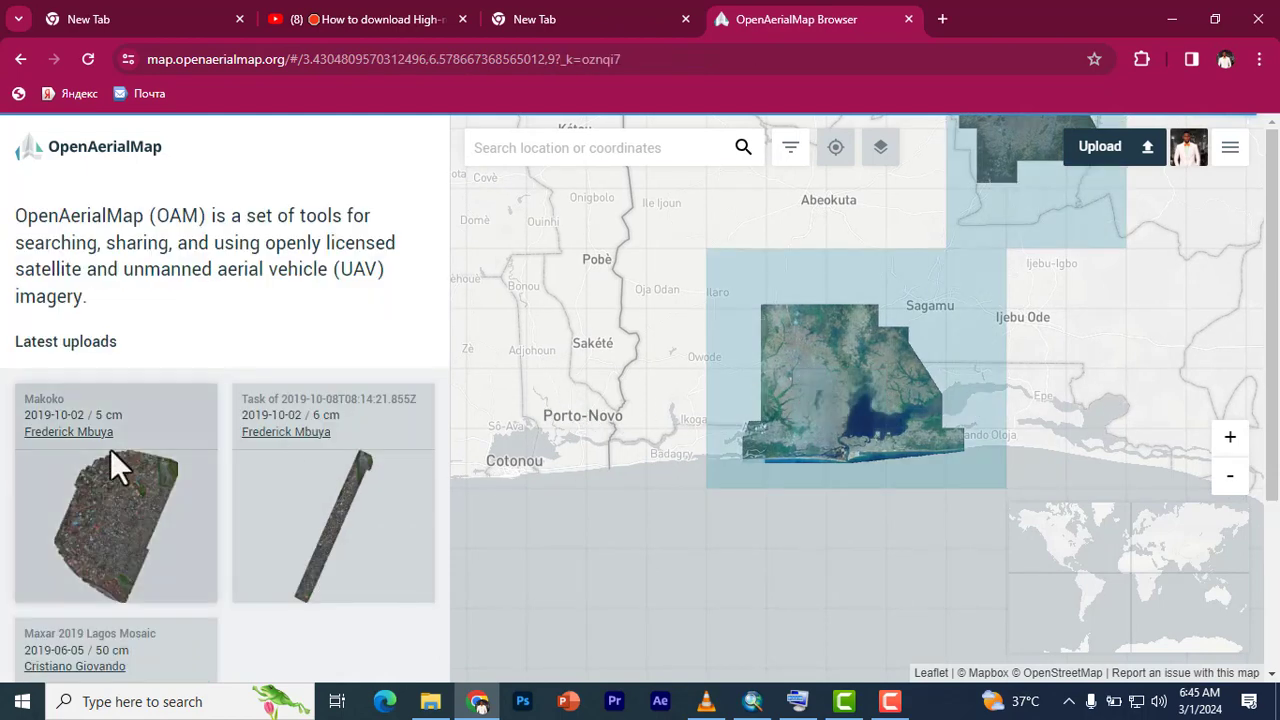
scroll(180, 435, "down", 3)
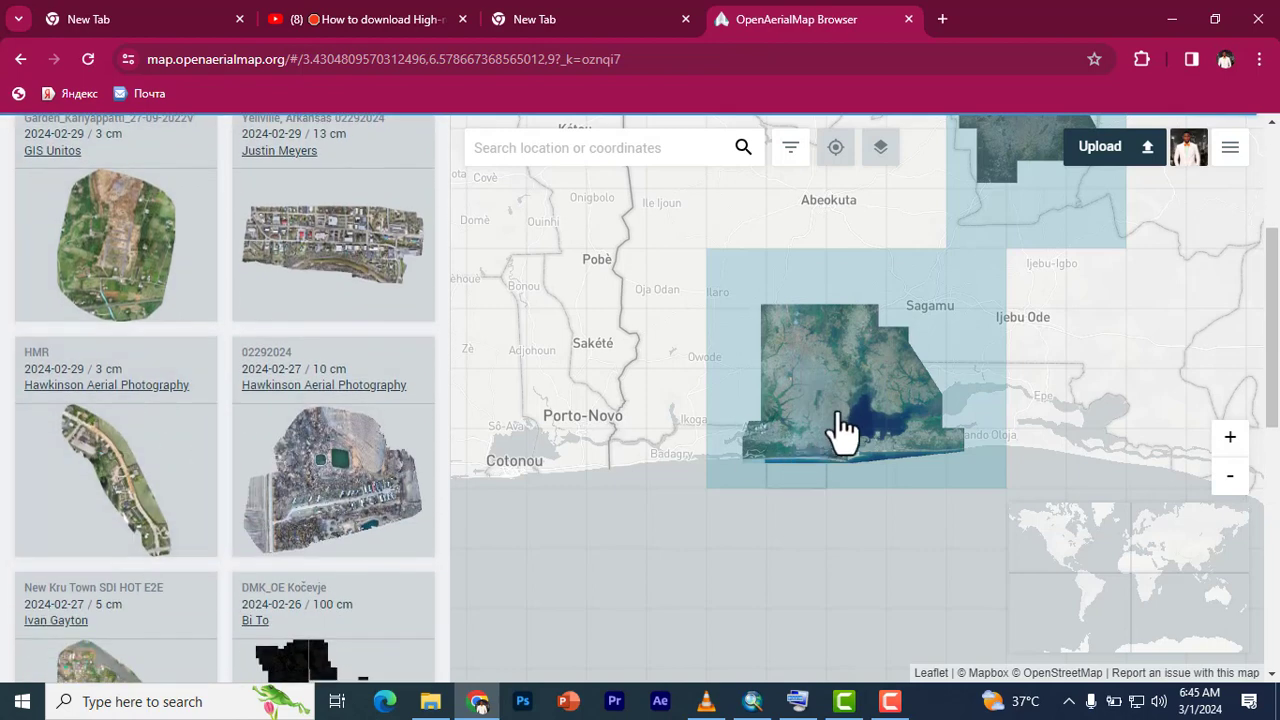
left_click_drag(852, 386, 870, 391)
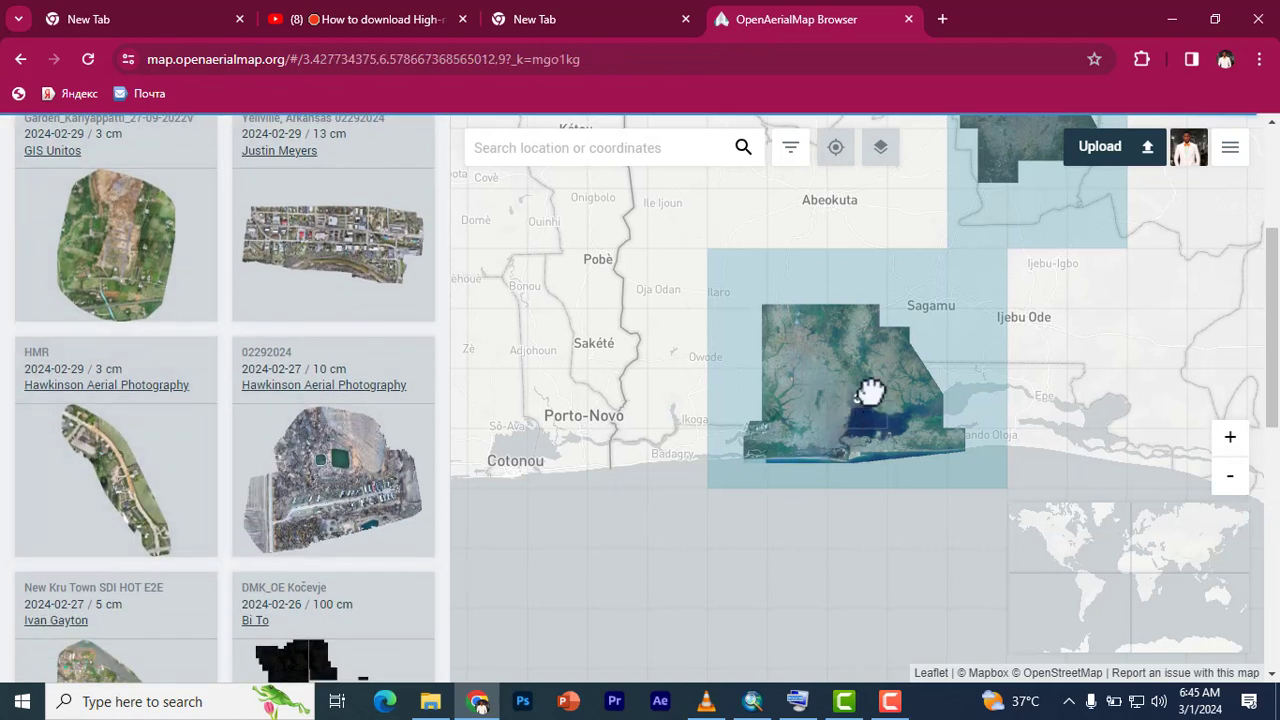
left_click(858, 400)
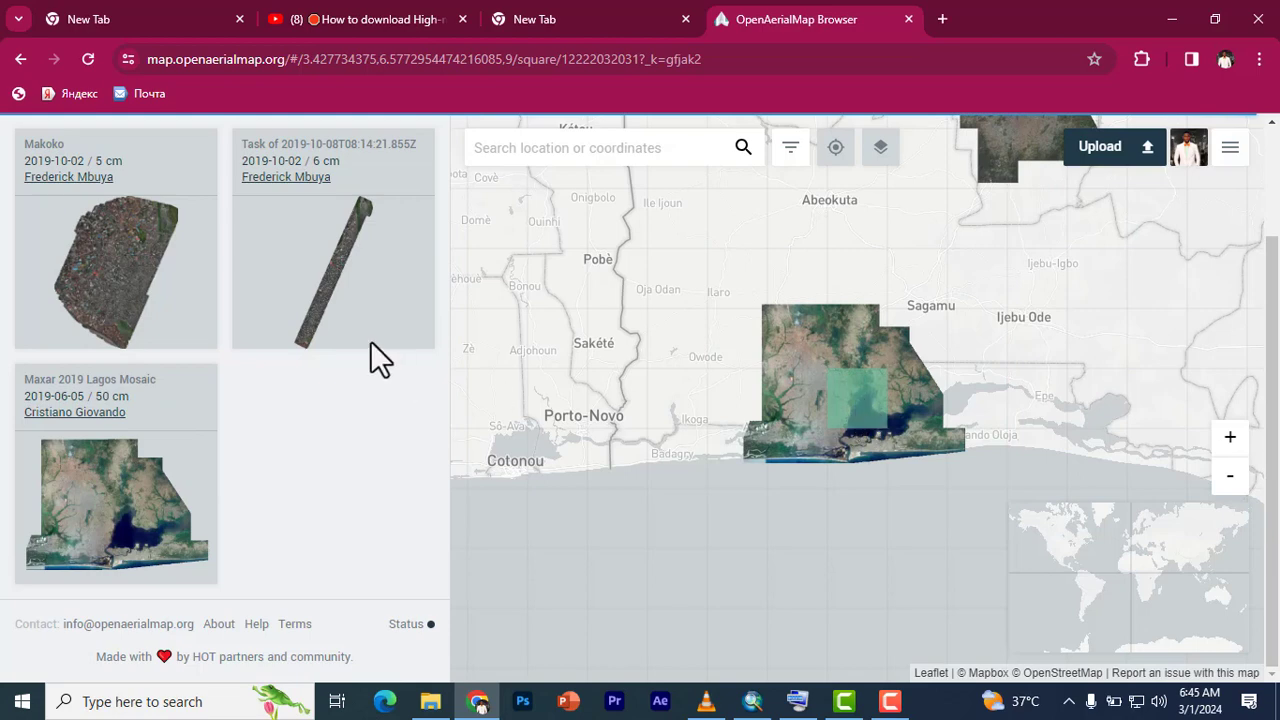
scroll(160, 270, "up", 2)
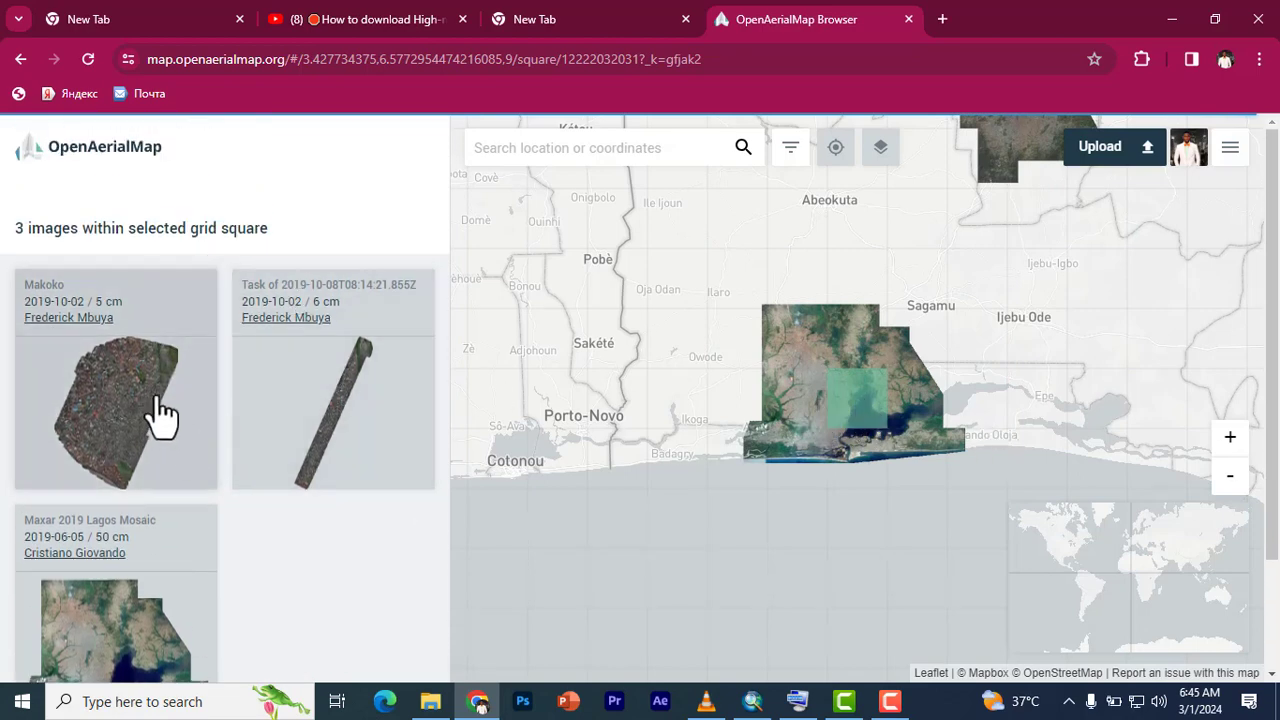
left_click(797, 378)
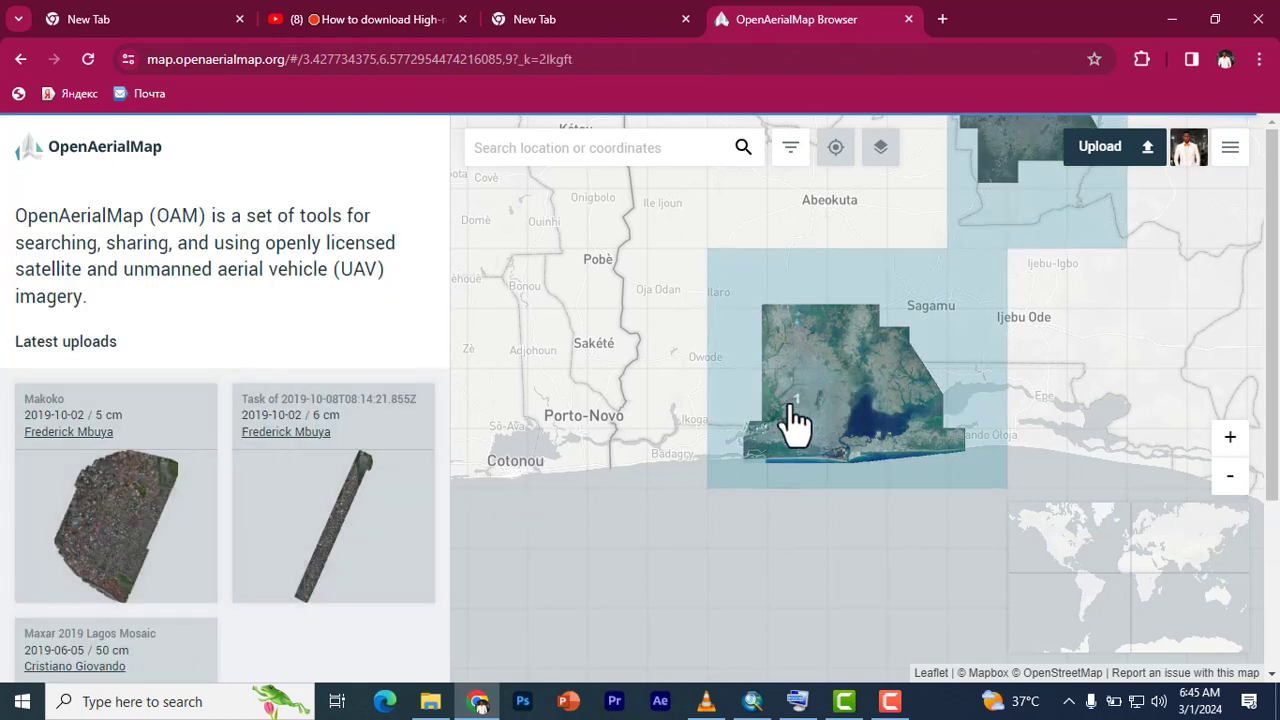
left_click(900, 422)
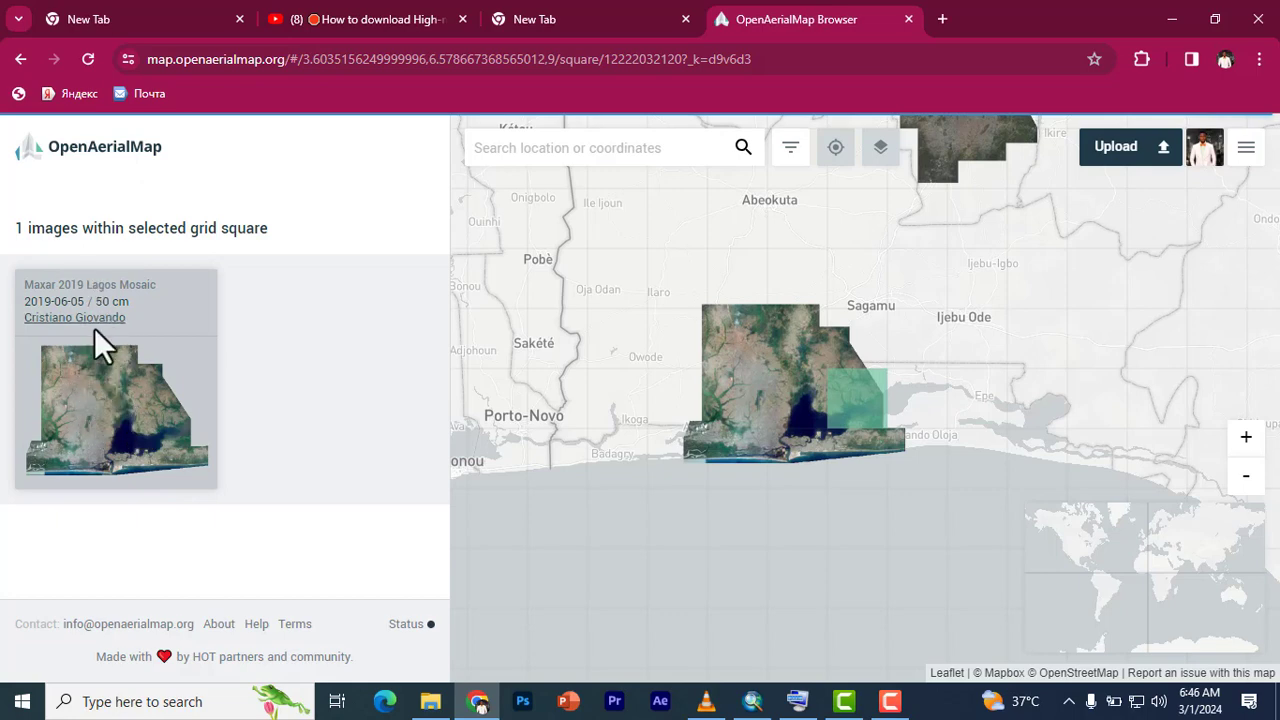
Step: View the Lagos Mosaic uploader's profile and scroll through its image list
left_click(80, 317)
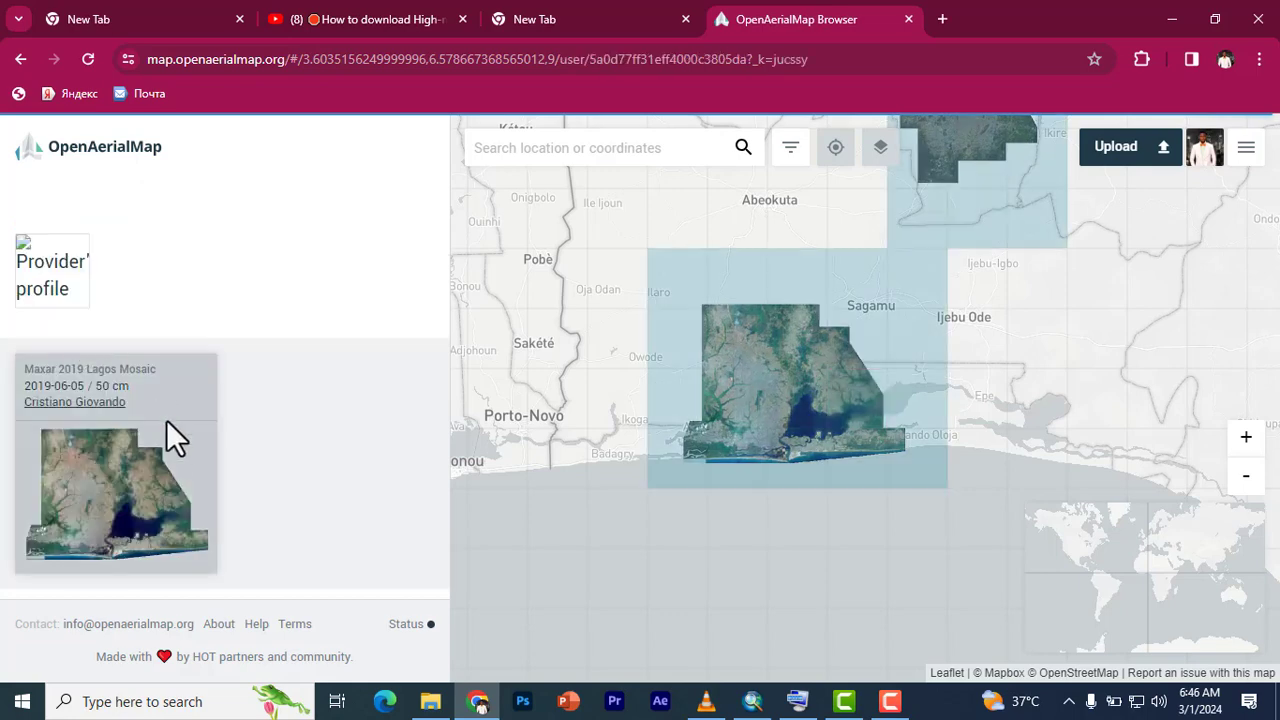
left_click(76, 408)
scroll(125, 450, "down", 3)
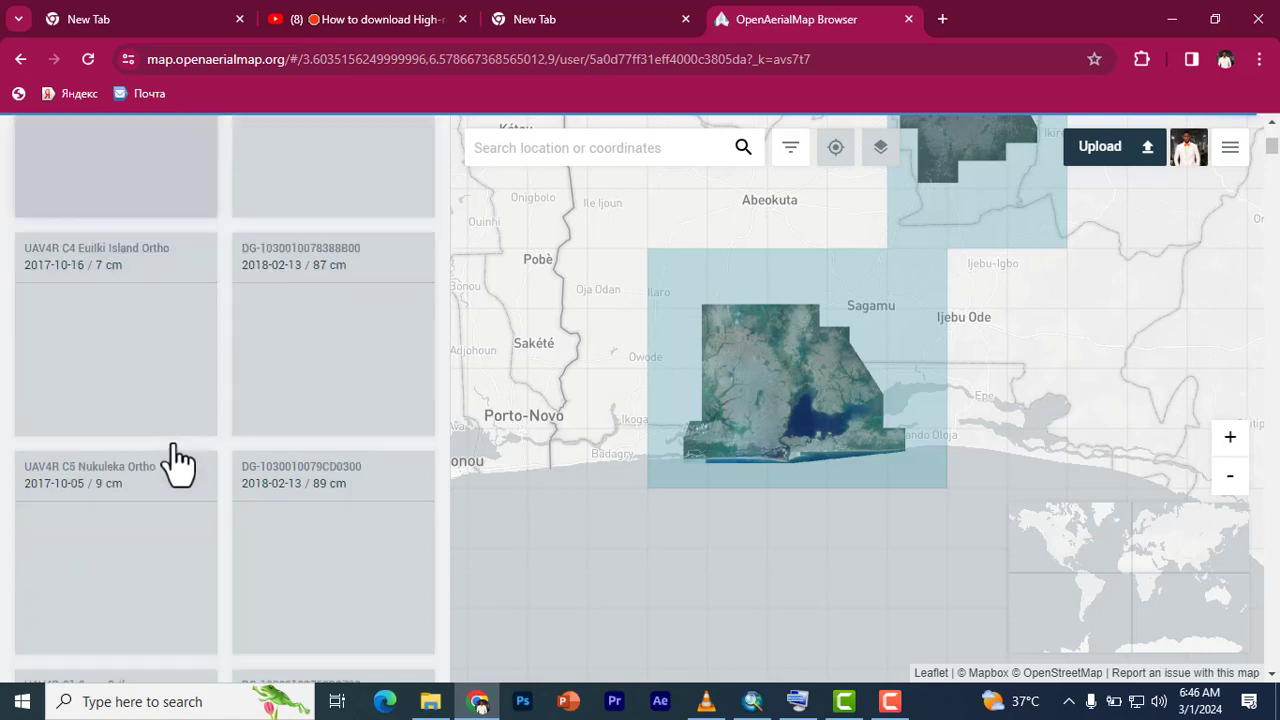
scroll(180, 410, "up", 3)
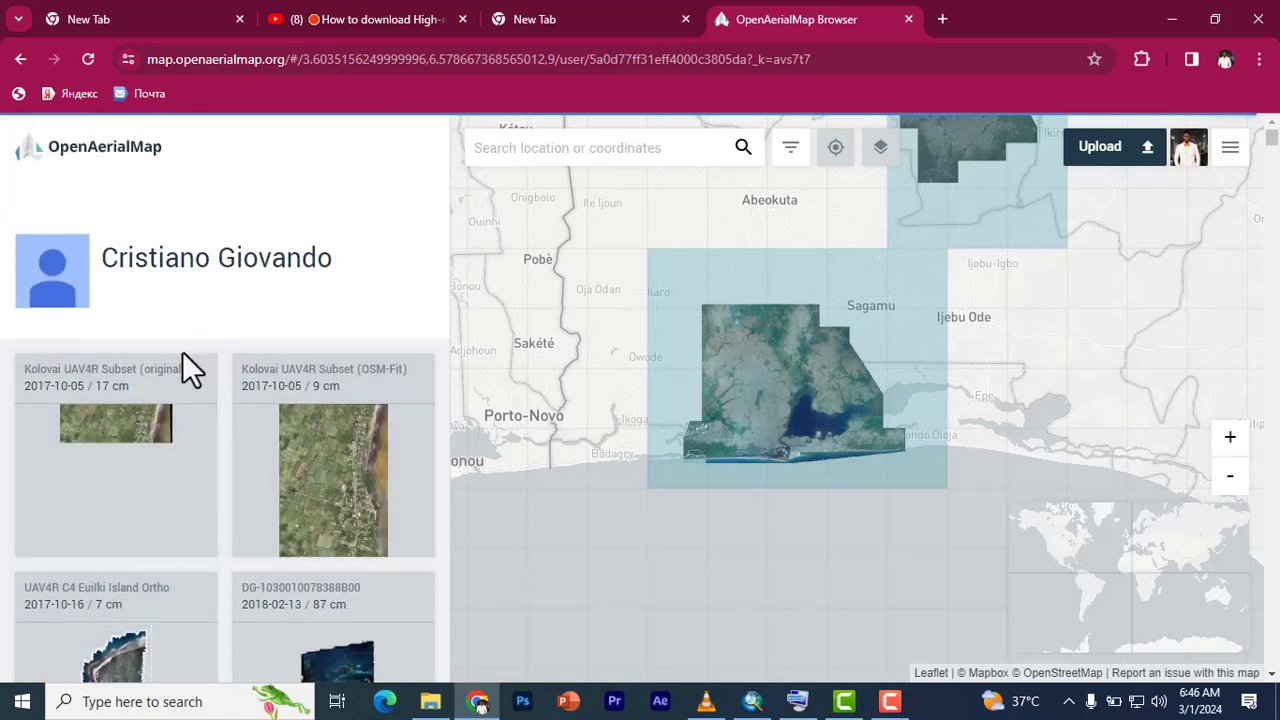
scroll(191, 366, "down", 2)
scroll(229, 400, "down", 3)
scroll(262, 435, "down", 1)
scroll(103, 214, "down", 4)
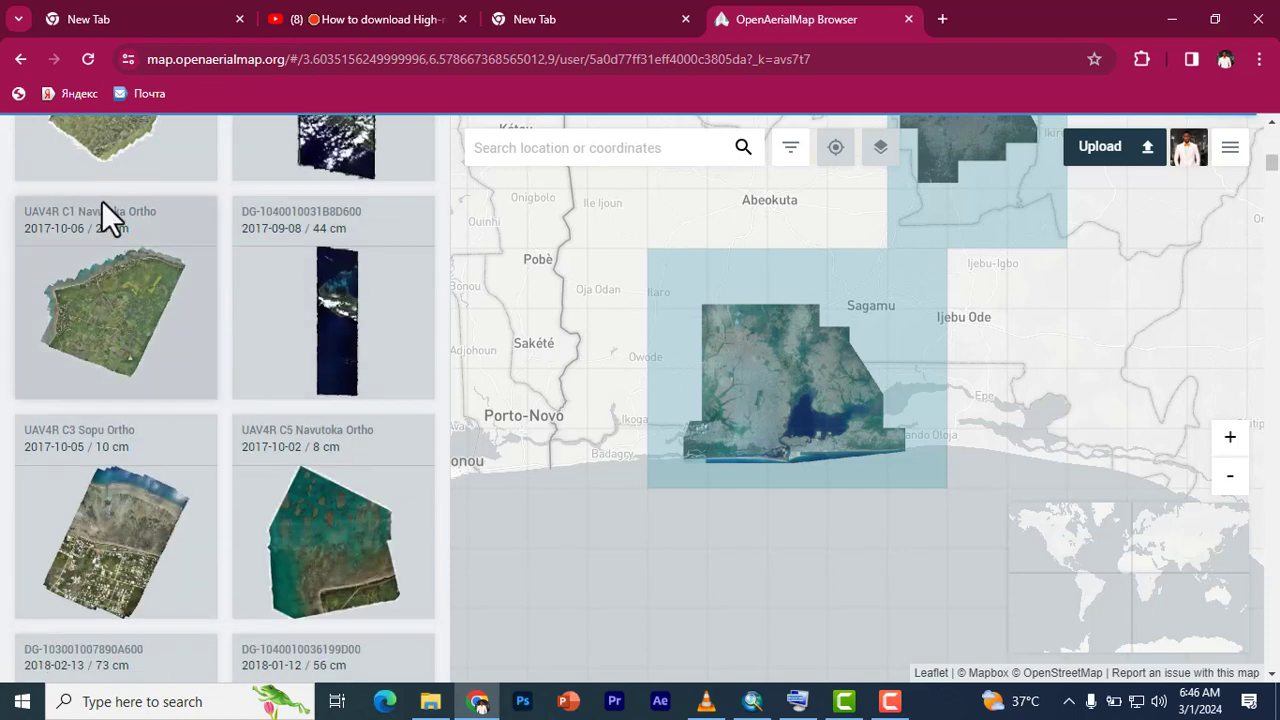
Step: Select a smaller central Lagos grid square listing 3 images, including Makoko at 5 cm
left_click(785, 425)
left_click_drag(790, 425, 849, 420)
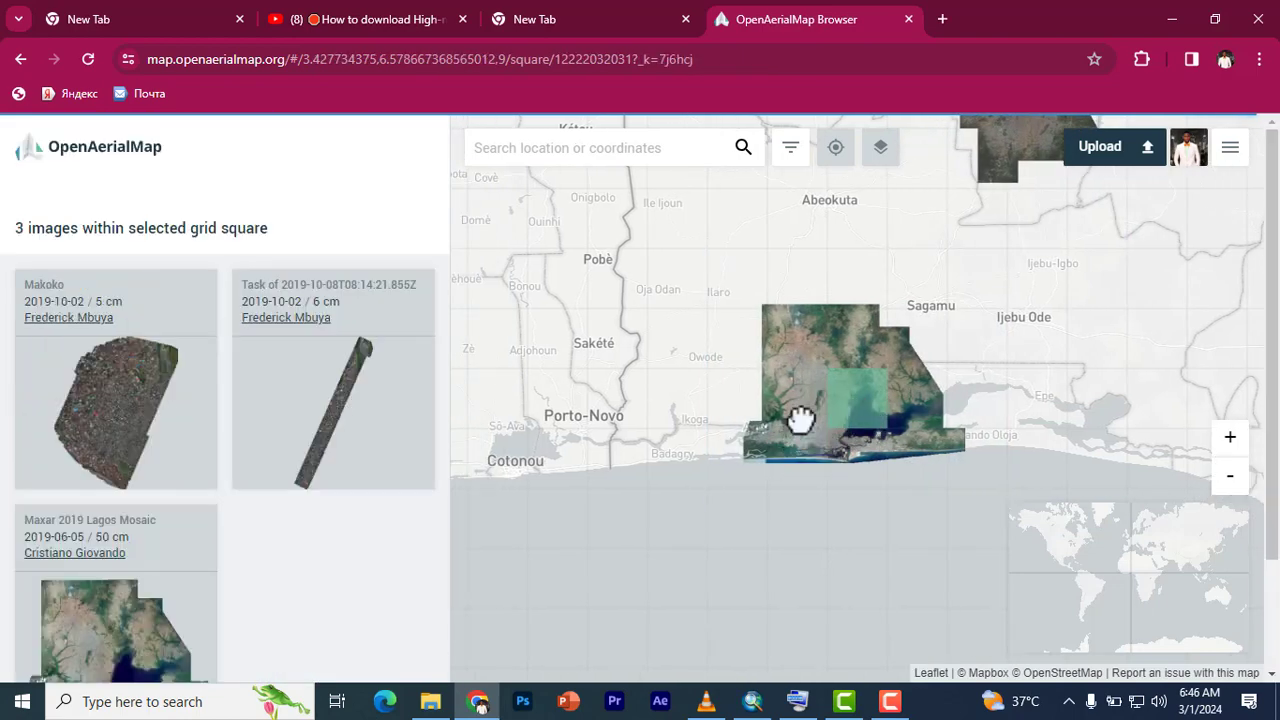
scroll(93, 622, "down", 2)
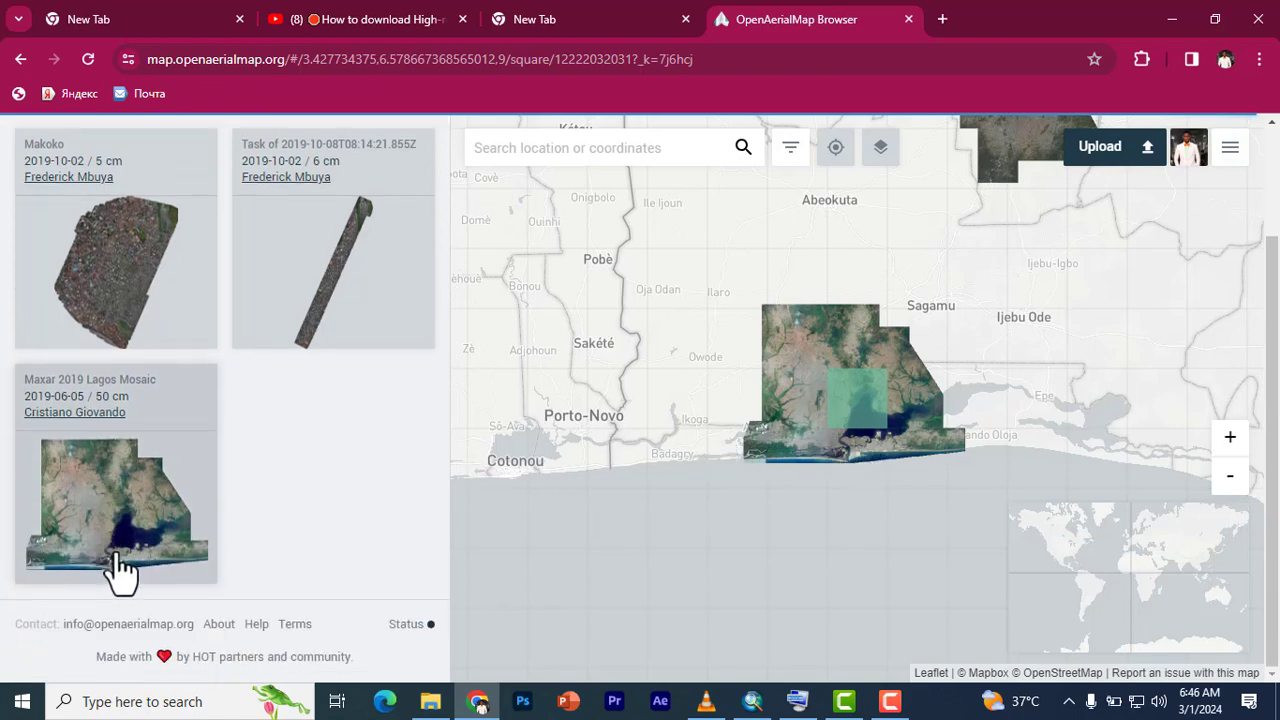
Step: Review the Maxar 2019 Lagos Mosaic metadata: 50 cm, Maxar, 2.32 GB, CC BY-NC 4.0
left_click(136, 558)
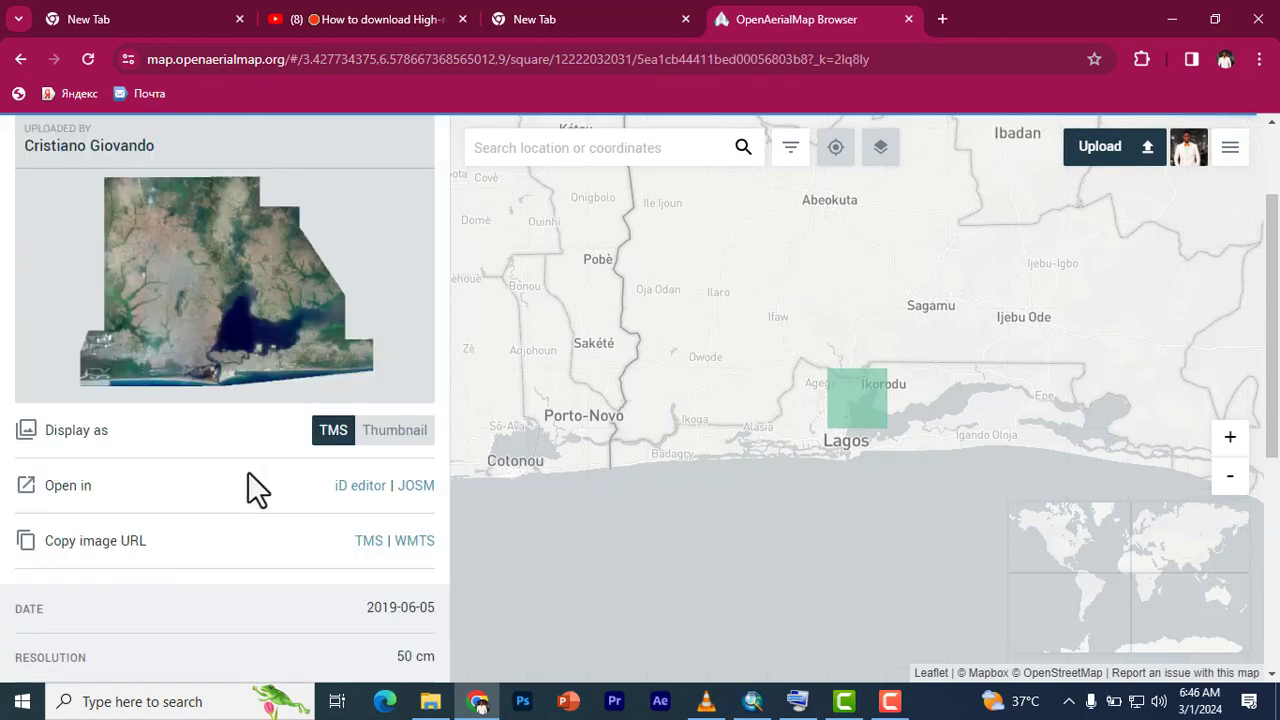
scroll(258, 478, "down", 1)
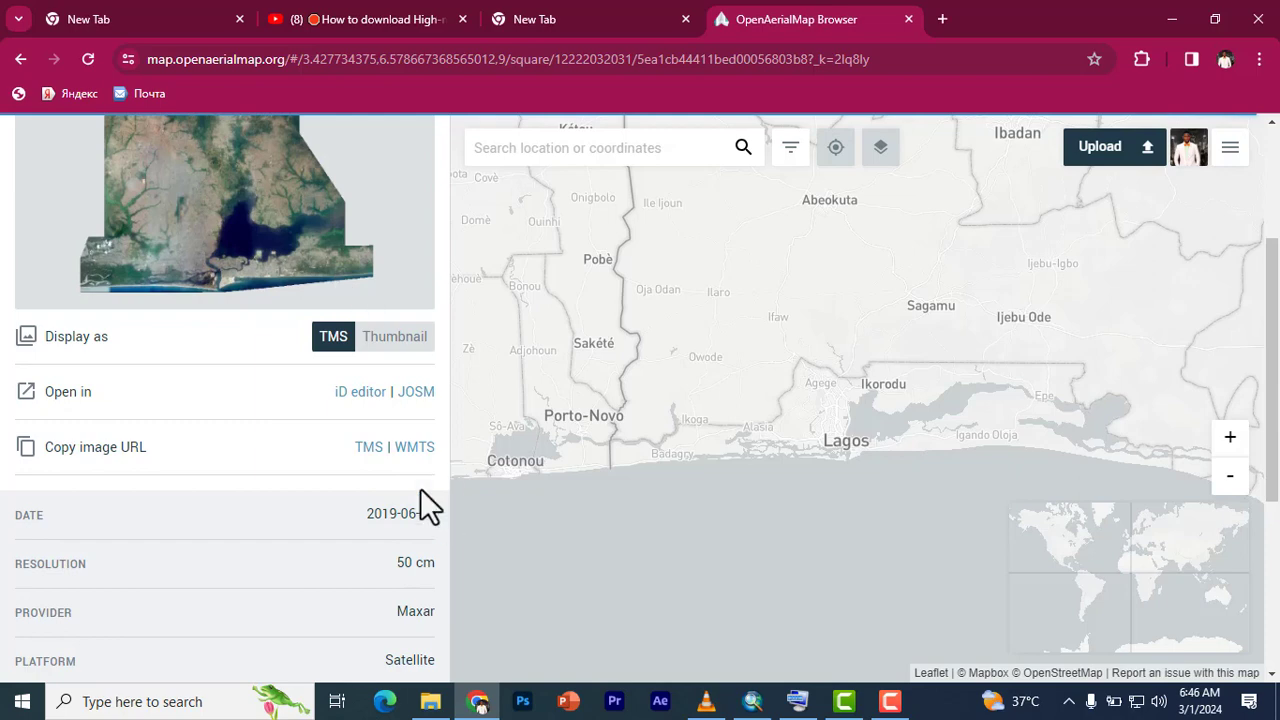
scroll(420, 490, "down", 1)
scroll(392, 477, "down", 1)
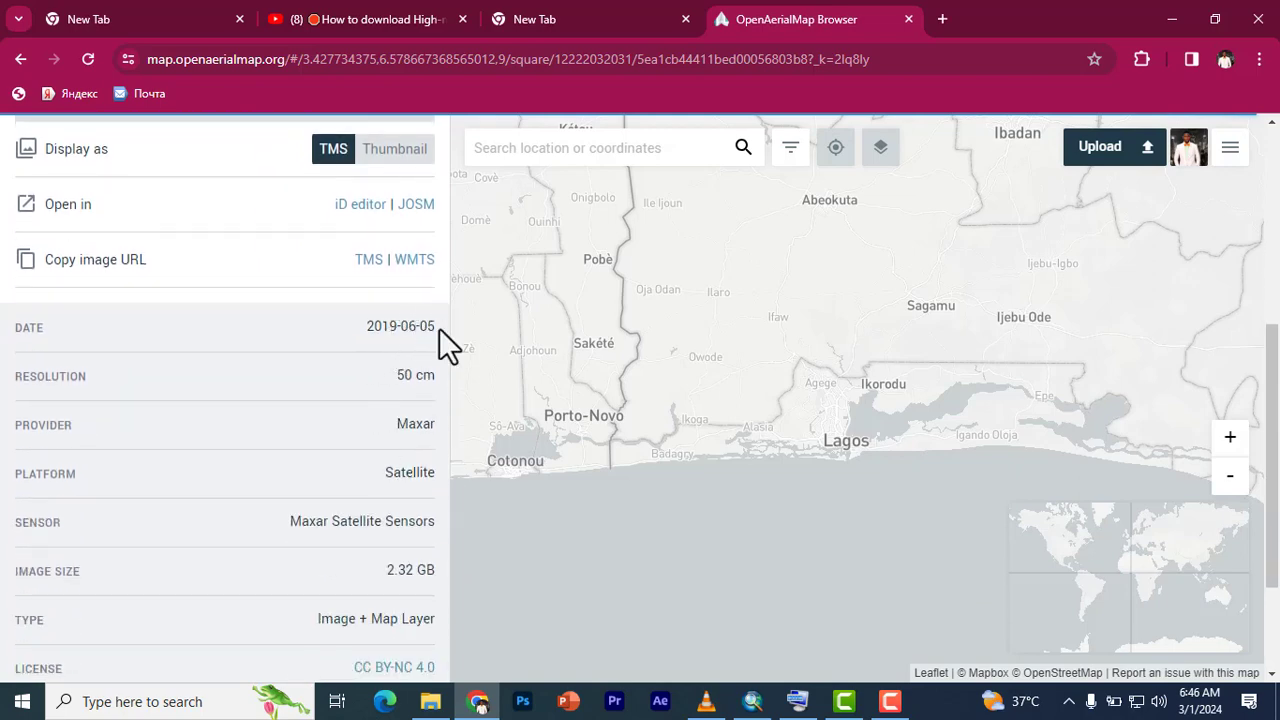
scroll(425, 460, "down", 1)
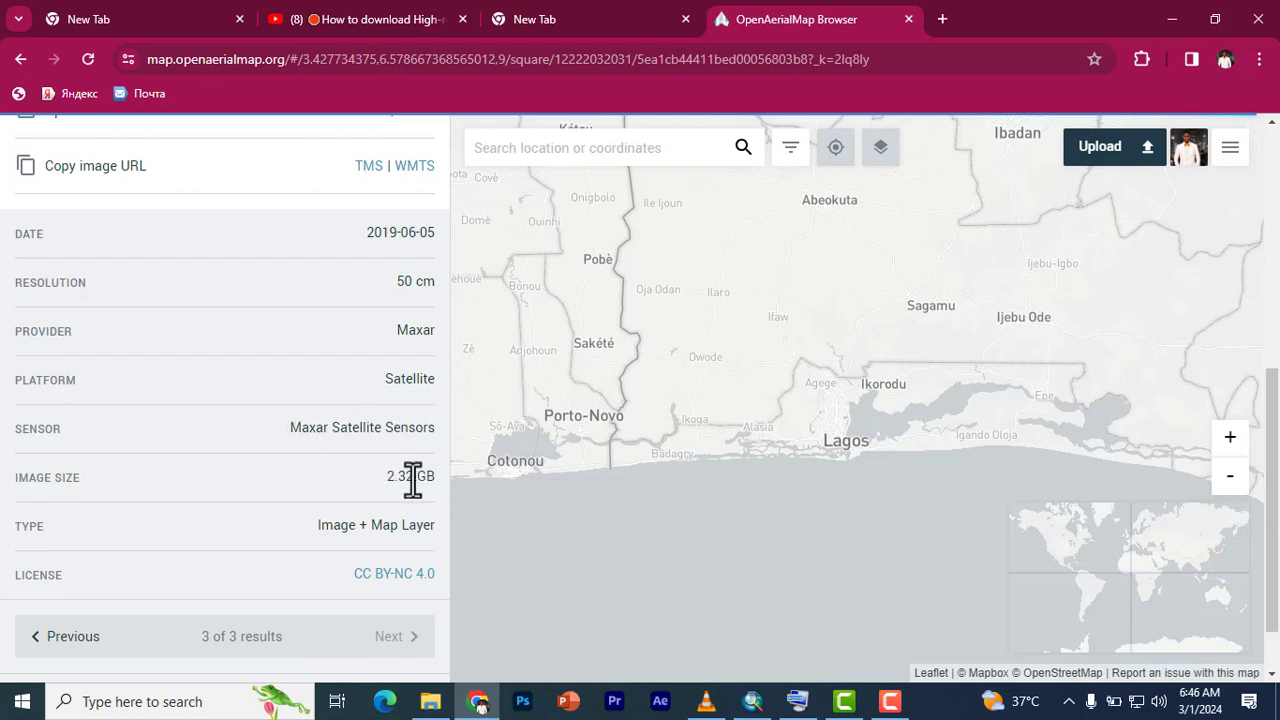
scroll(412, 480, "down", 1)
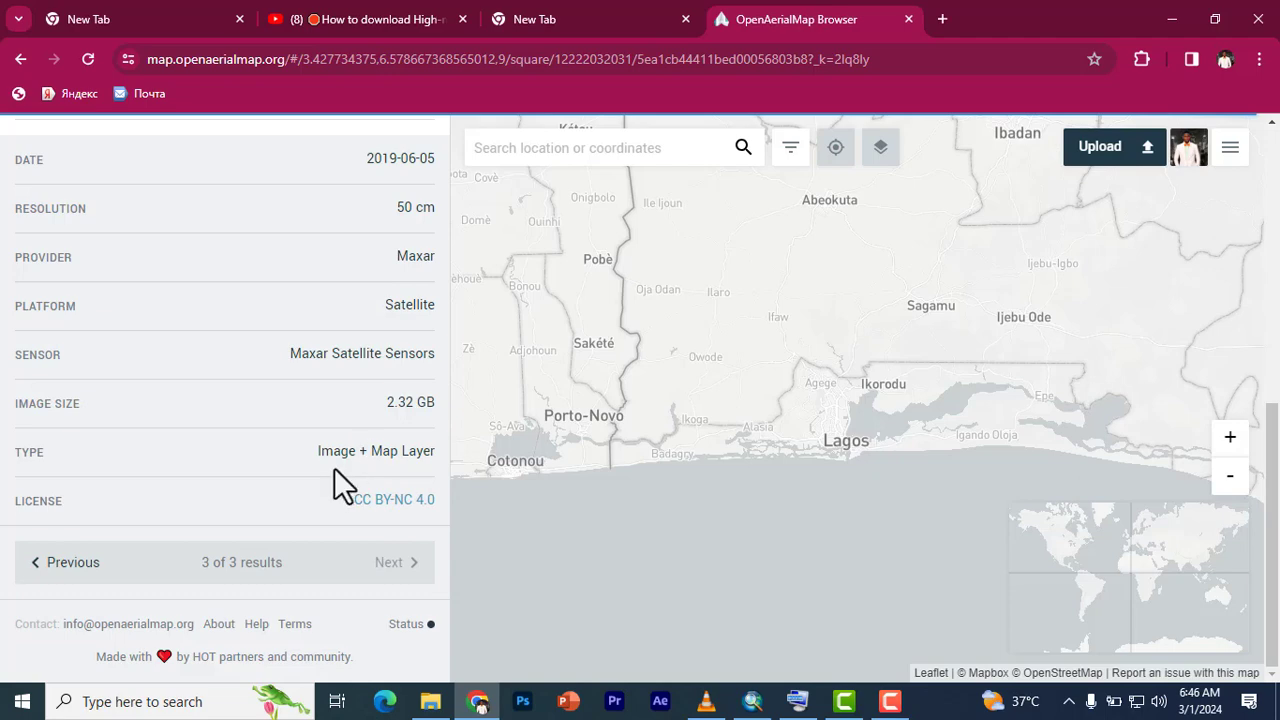
scroll(385, 462, "up", 2)
scroll(403, 381, "up", 1)
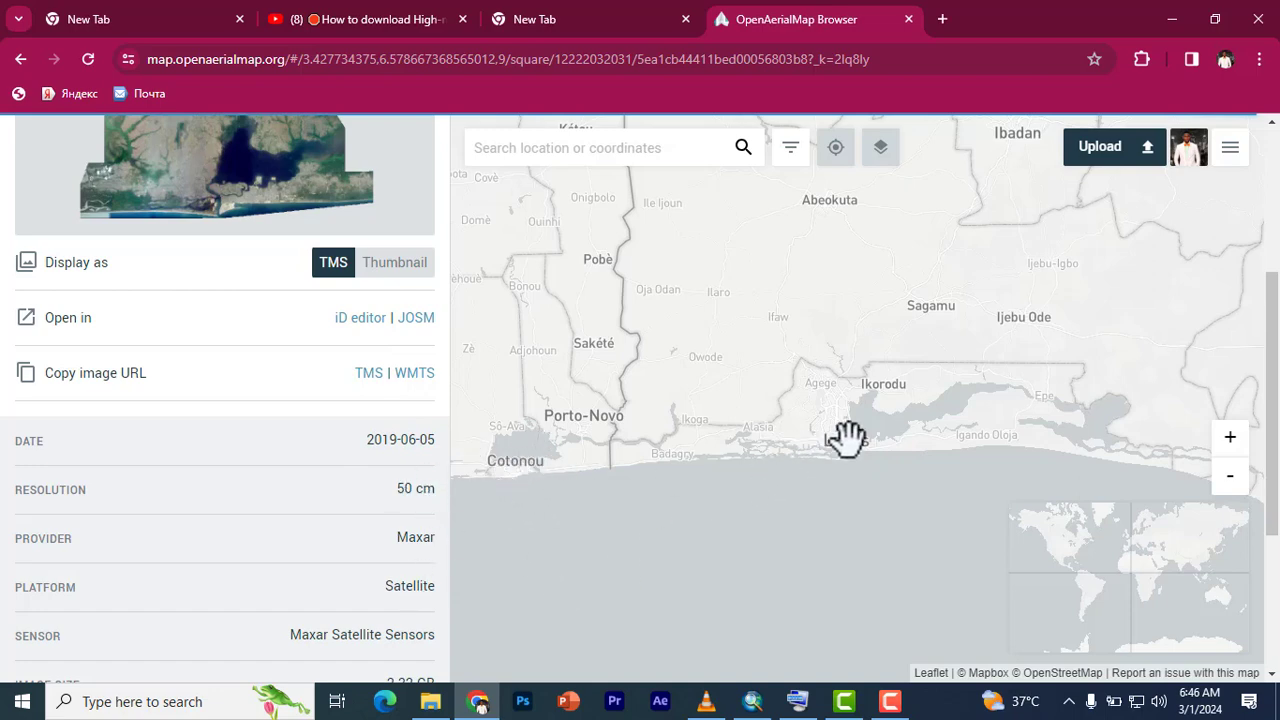
scroll(335, 345, "up", 3)
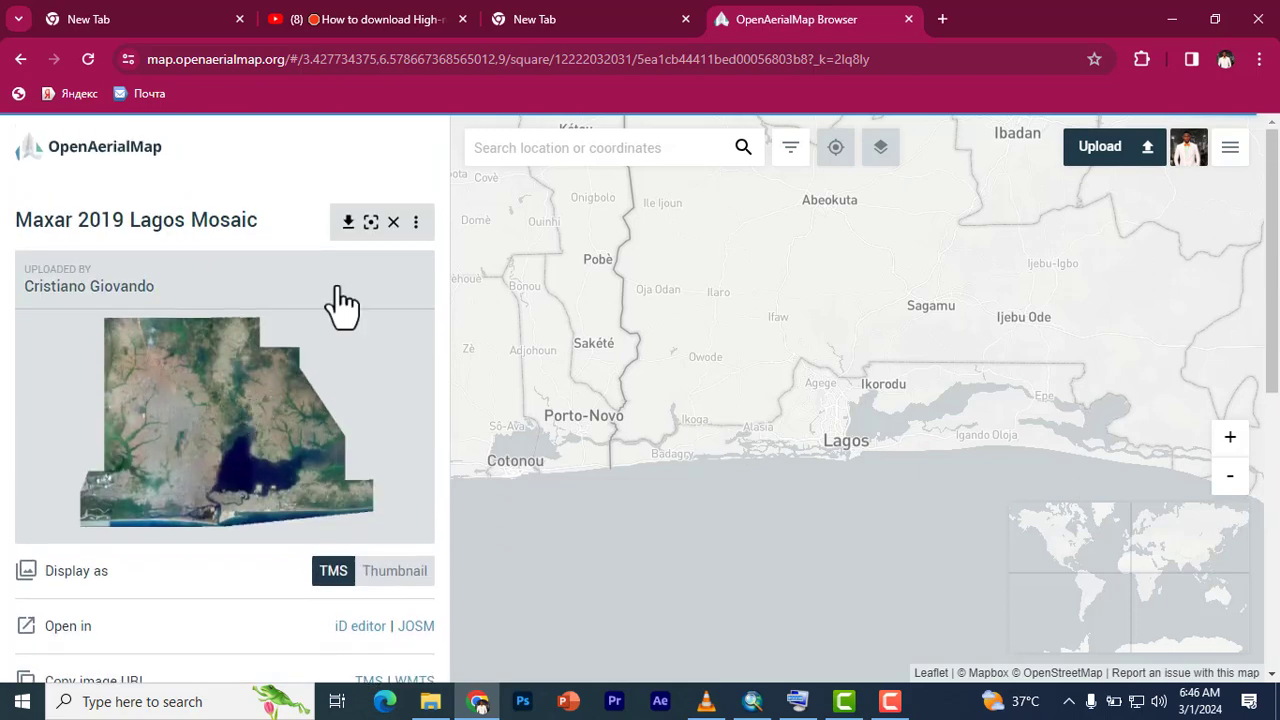
Step: Download 5ea1b2b4411bed00056803b2.tif (2.16 GB) via IDM and drag it from Downloads to ArcMap
left_click(348, 222)
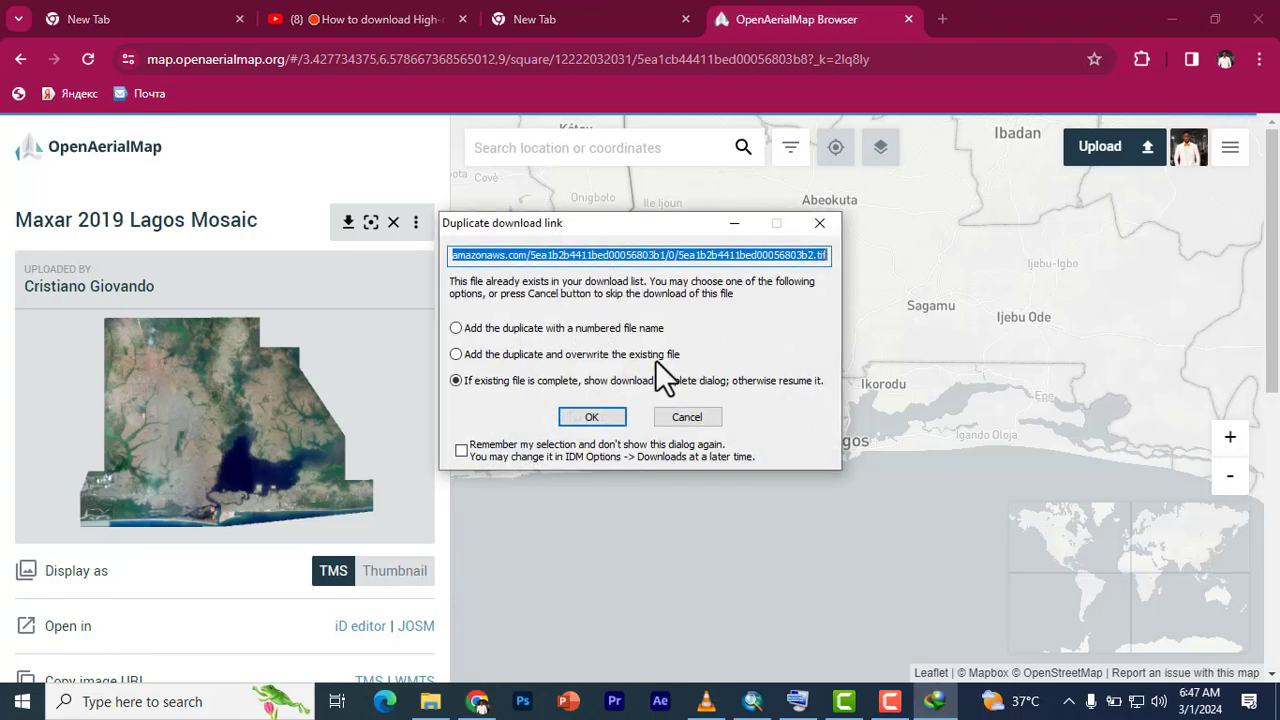
left_click(595, 421)
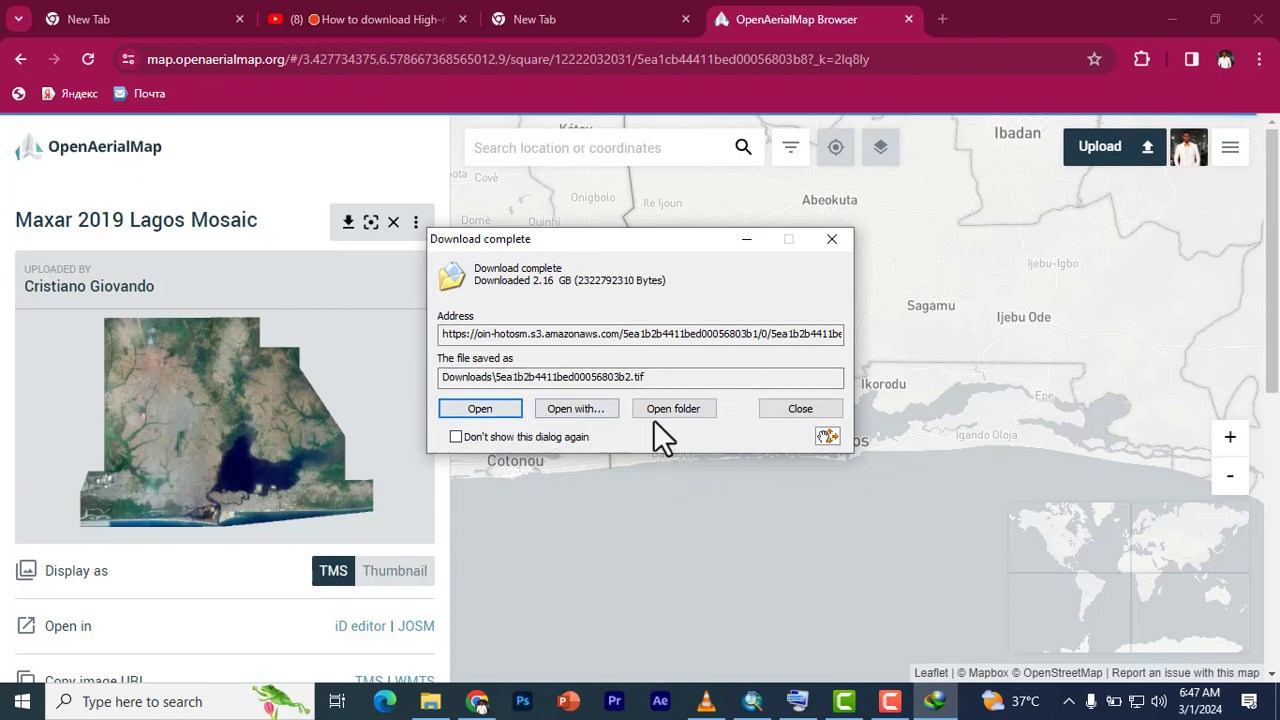
left_click(687, 415)
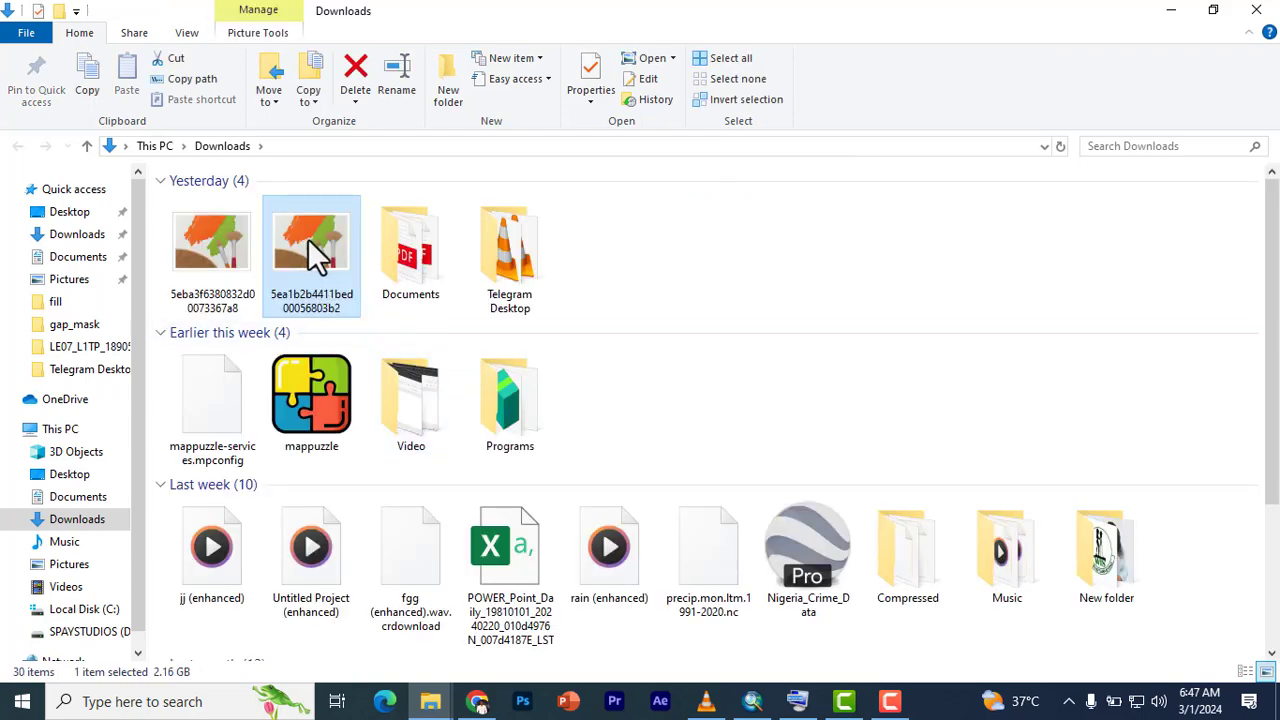
mouse_move(311, 258)
mouse_move(317, 249)
left_mouse_down()
mouse_move(752, 706)
mouse_move(774, 526)
mouse_move(657, 500)
left_mouse_up()
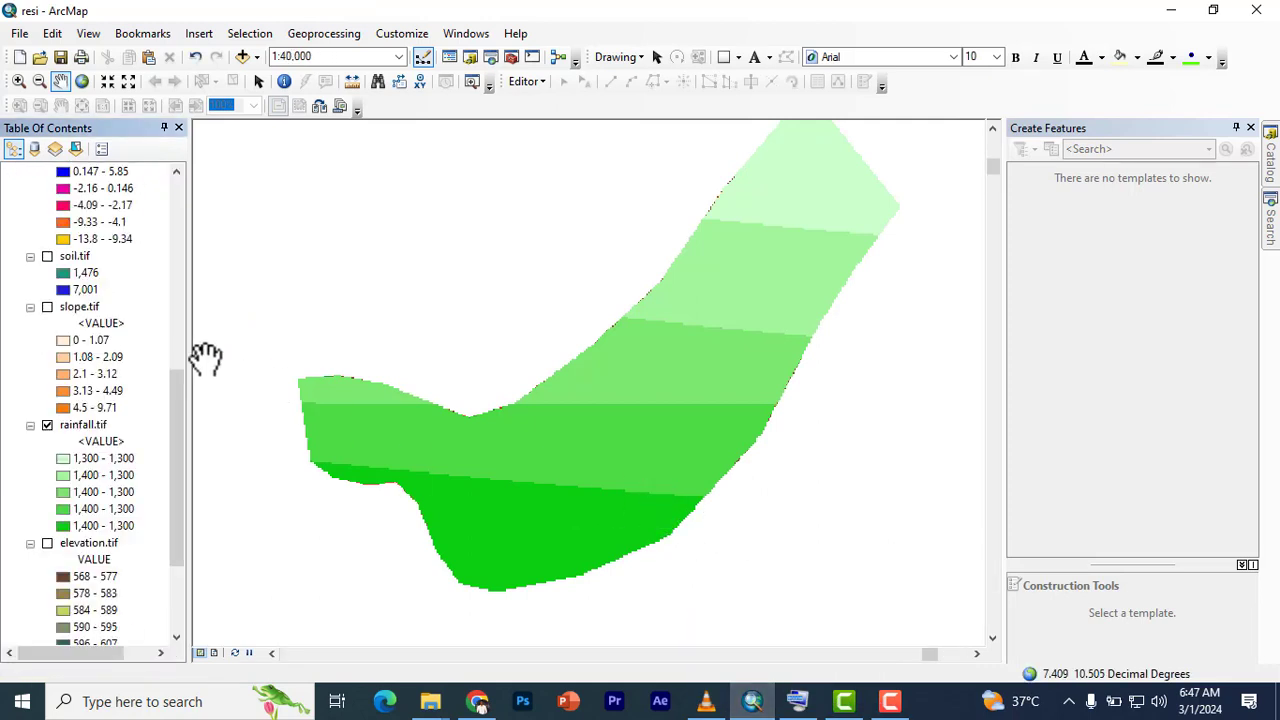
Step: Zoom the map to the full extent of the Lagos mosaic layer
scroll(60, 240, "up", 5)
scroll(50, 230, "up", 3)
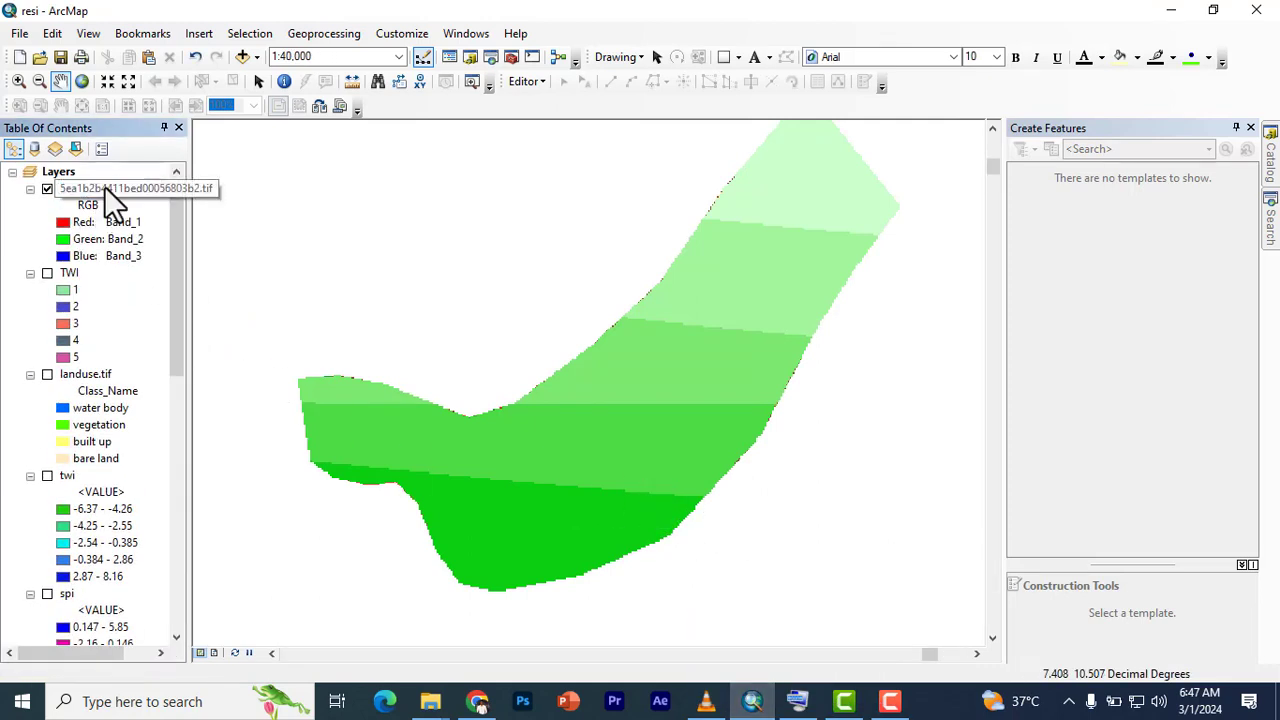
right_click(106, 188)
left_click(175, 287)
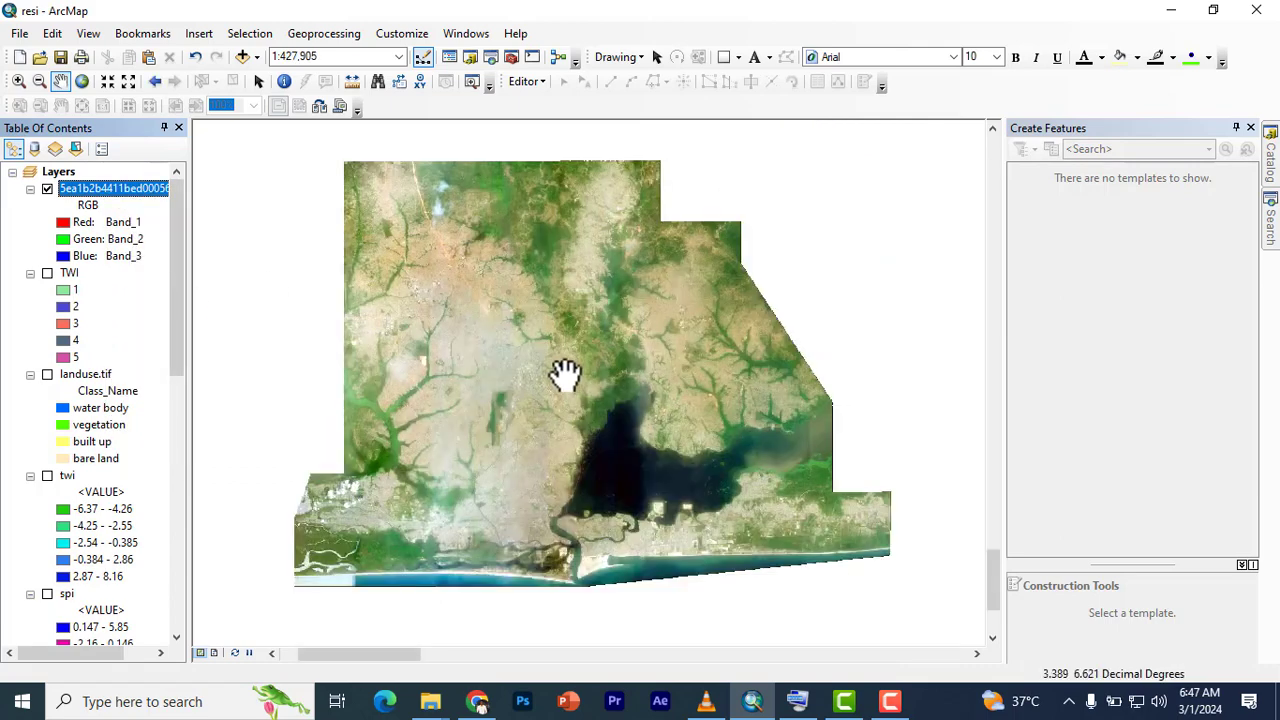
Step: Zoom into the mosaic down to individual buildings, panning across the city
scroll(580, 467, "up", 1)
scroll(580, 467, "down", 3)
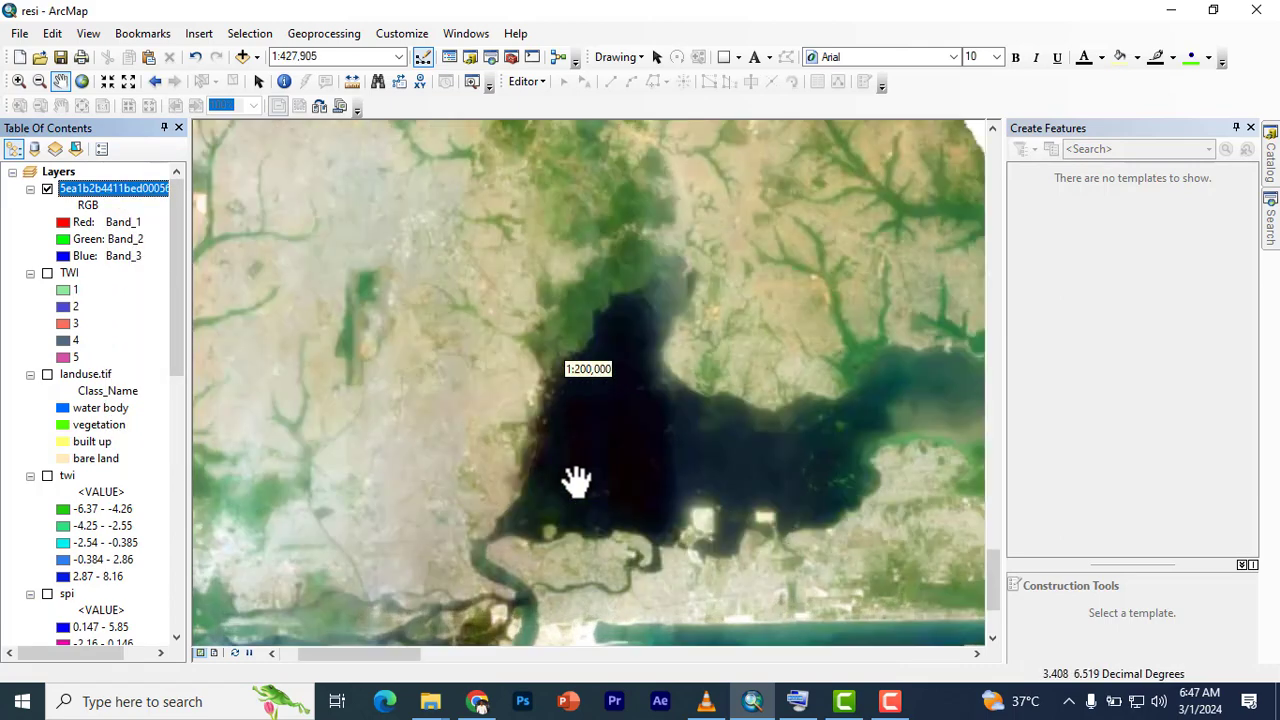
scroll(367, 423, "down", 3)
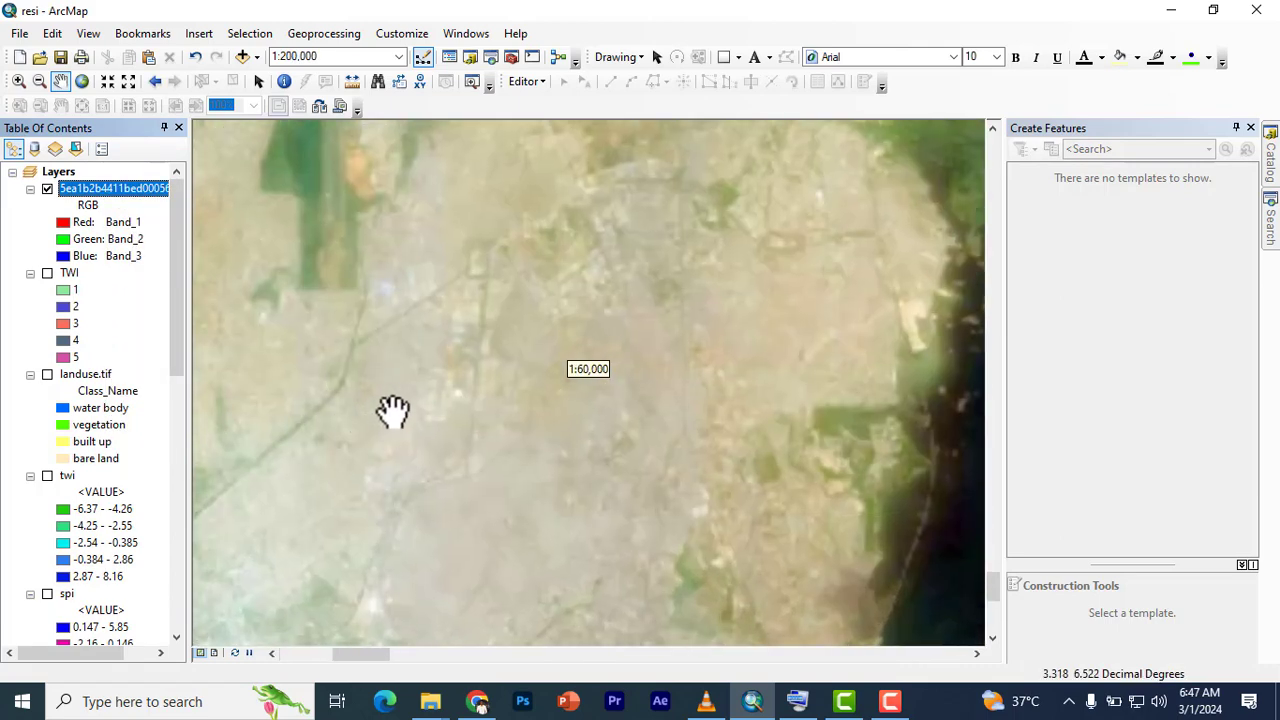
left_click_drag(374, 334, 605, 313)
scroll(605, 313, "down", 2)
scroll(566, 343, "down", 2)
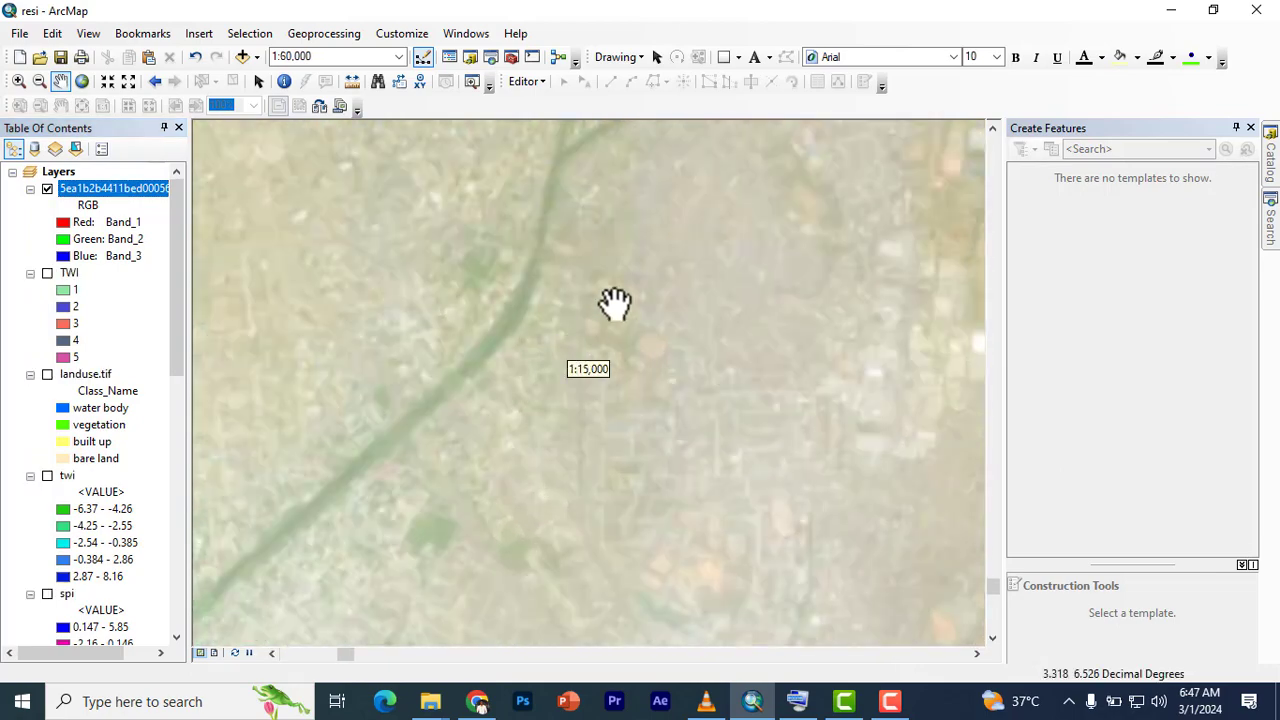
scroll(594, 331, "down", 2)
scroll(563, 349, "down", 2)
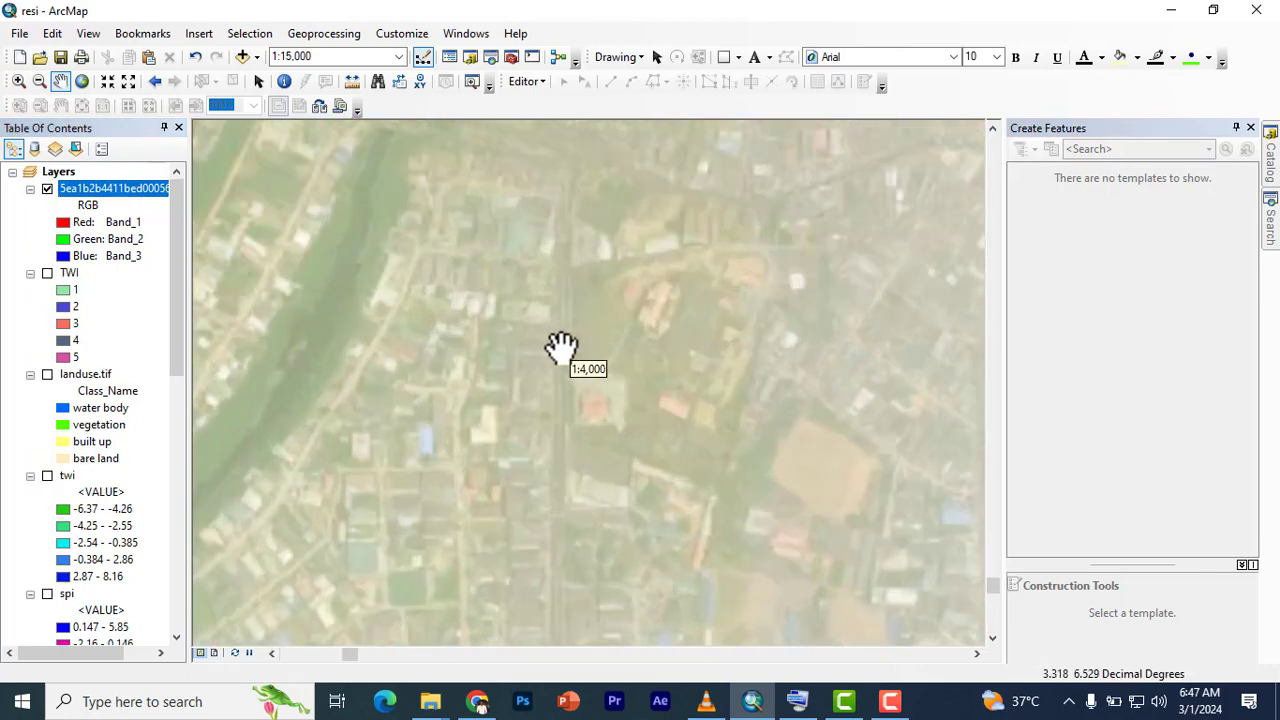
scroll(643, 331, "down", 1)
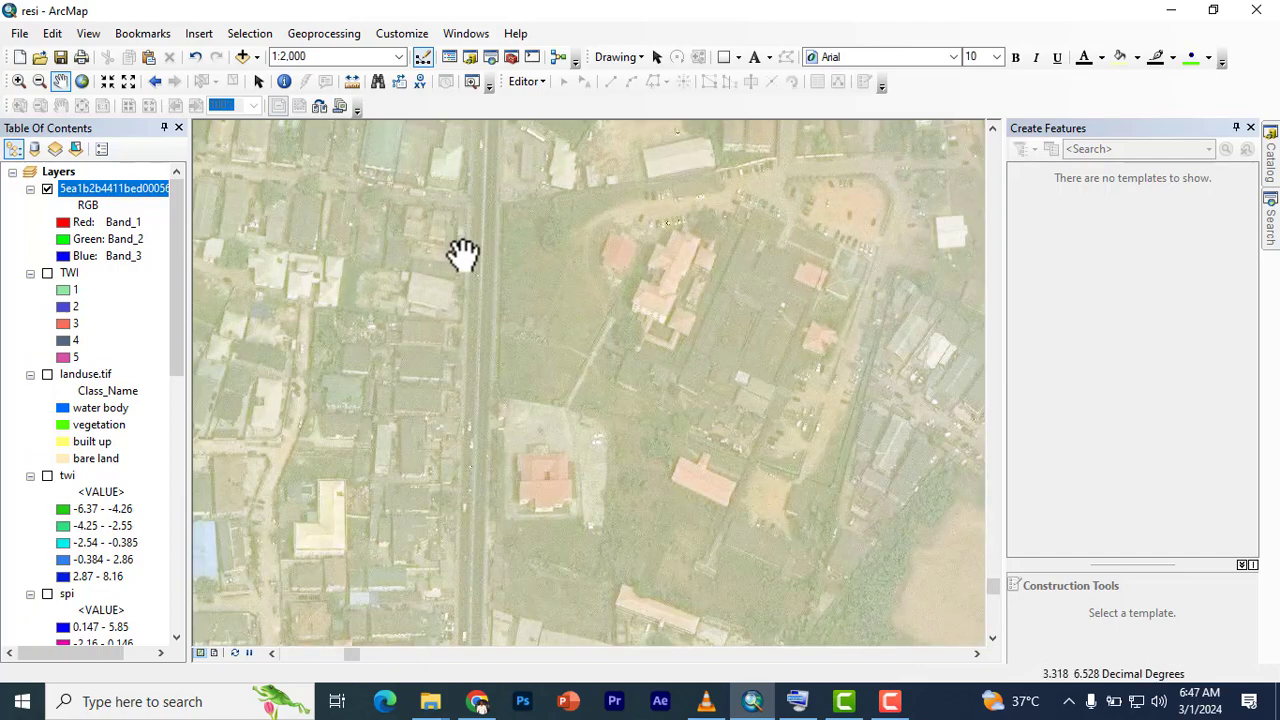
scroll(516, 316, "up", 1)
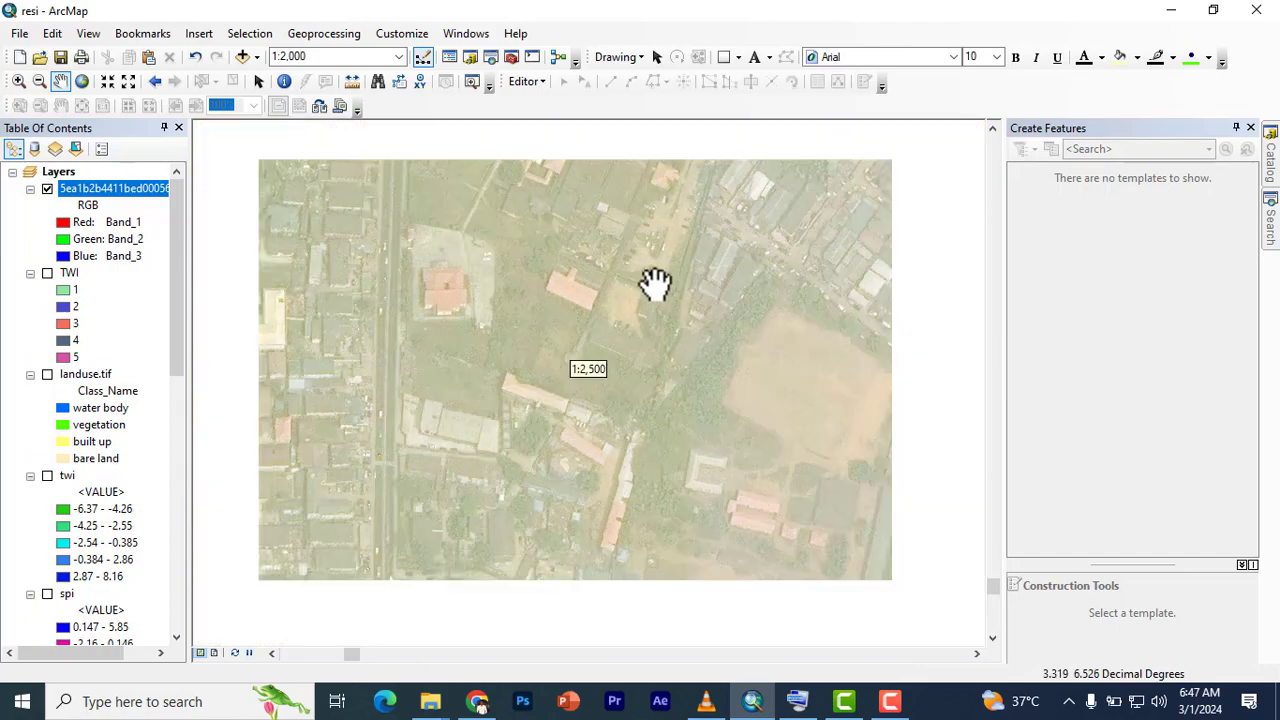
Step: Pan along the river and road area, then zoom back out to the full coastal extent
left_click_drag(534, 236, 906, 471)
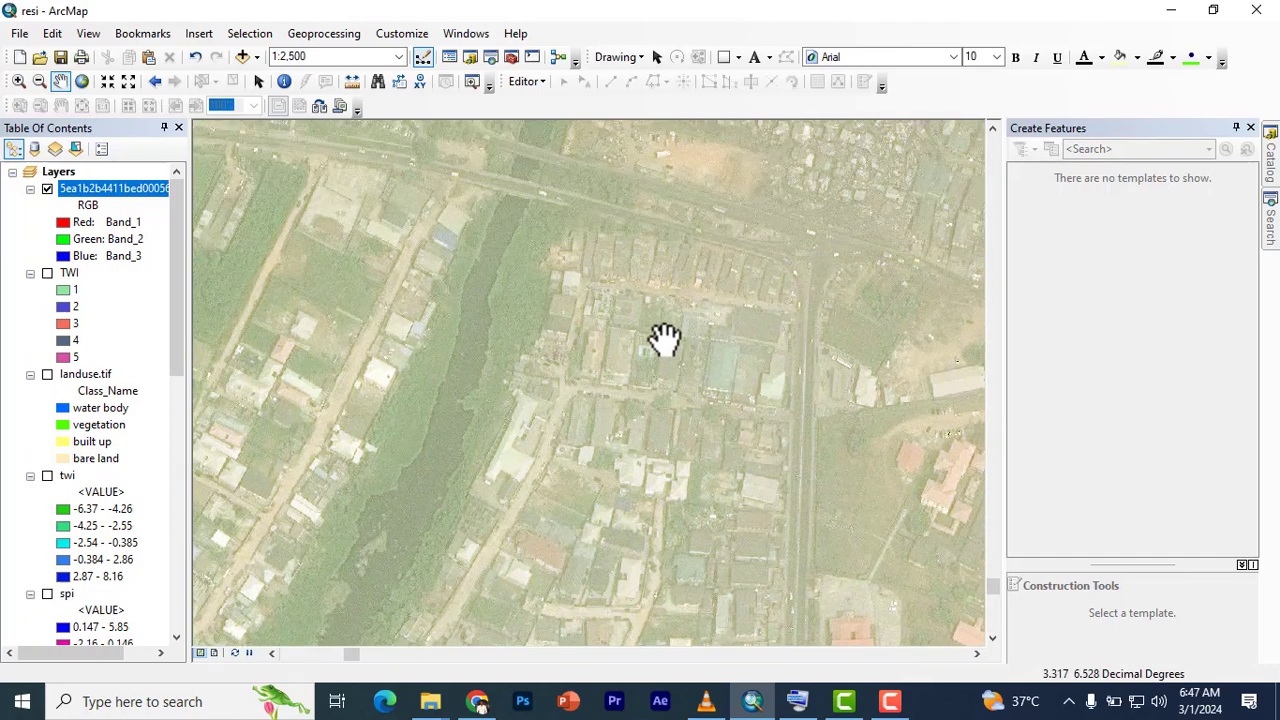
mouse_move(663, 343)
left_mouse_down()
mouse_move(692, 447)
mouse_move(666, 466)
left_mouse_up()
left_click_drag(662, 386, 740, 528)
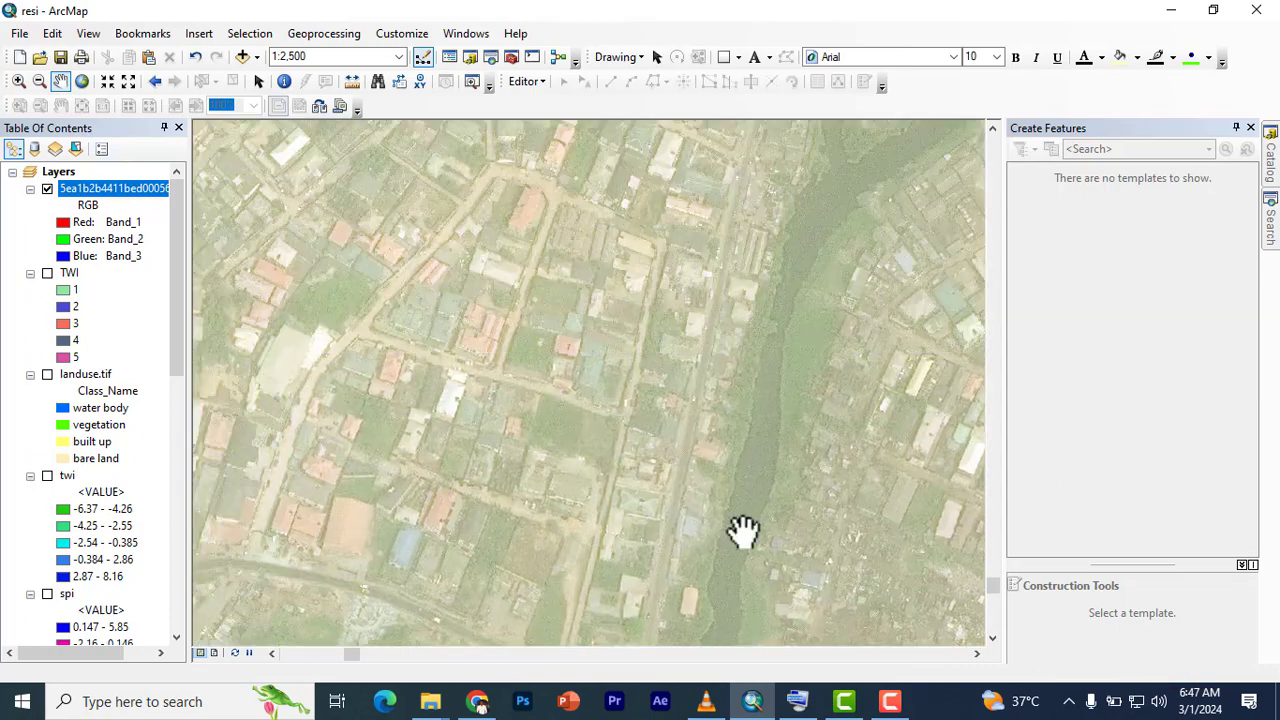
scroll(643, 400, "up", 1)
scroll(644, 400, "up", 3)
scroll(643, 400, "up", 2)
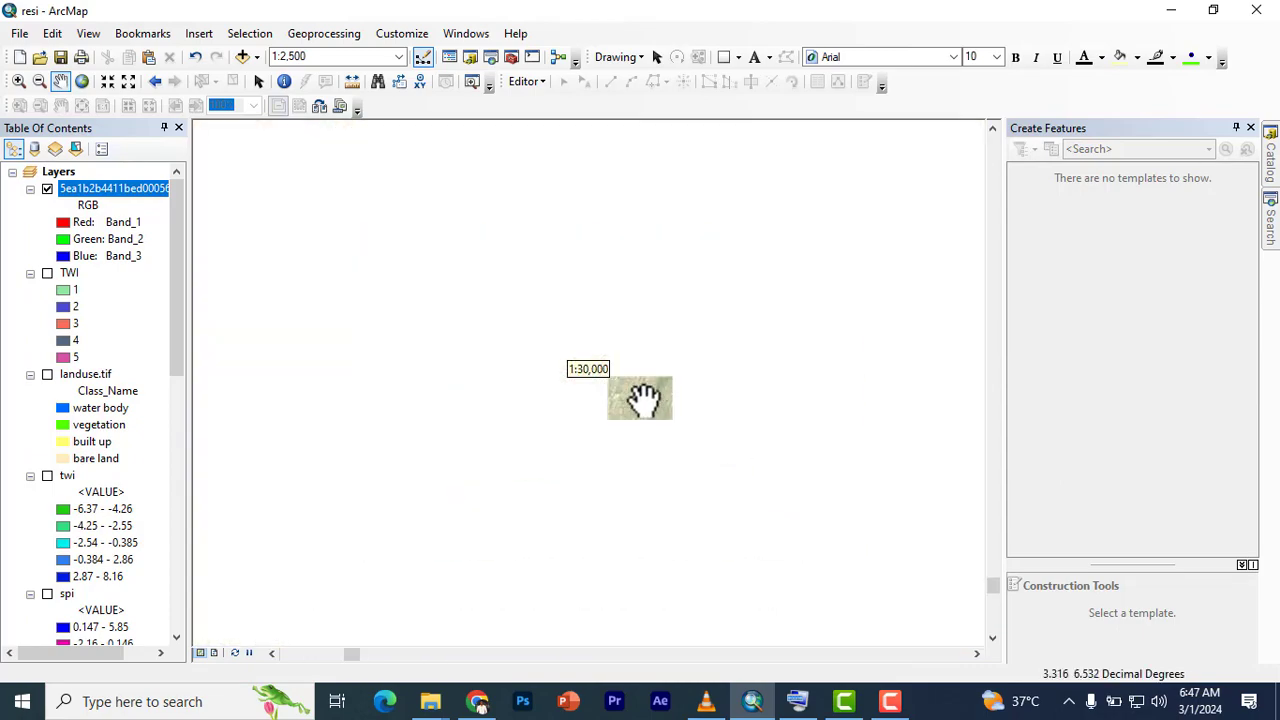
scroll(600, 397, "up", 2)
scroll(620, 412, "up", 1)
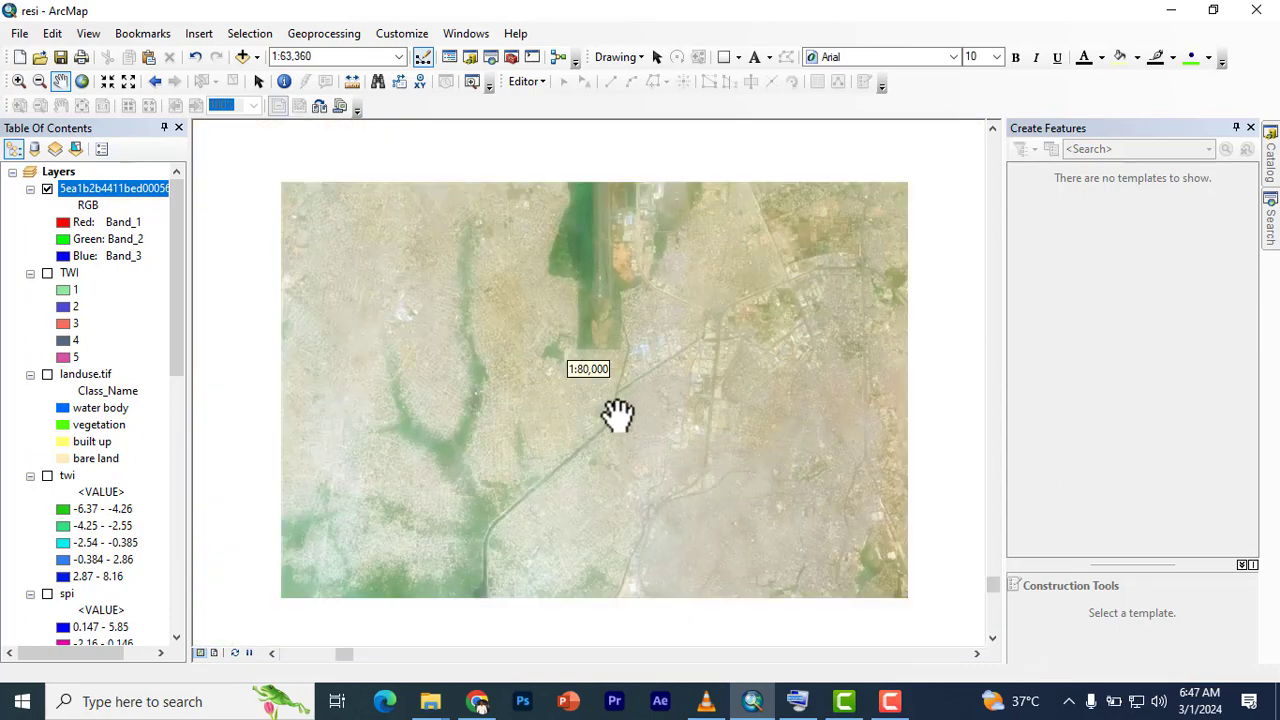
scroll(555, 375, "up", 3)
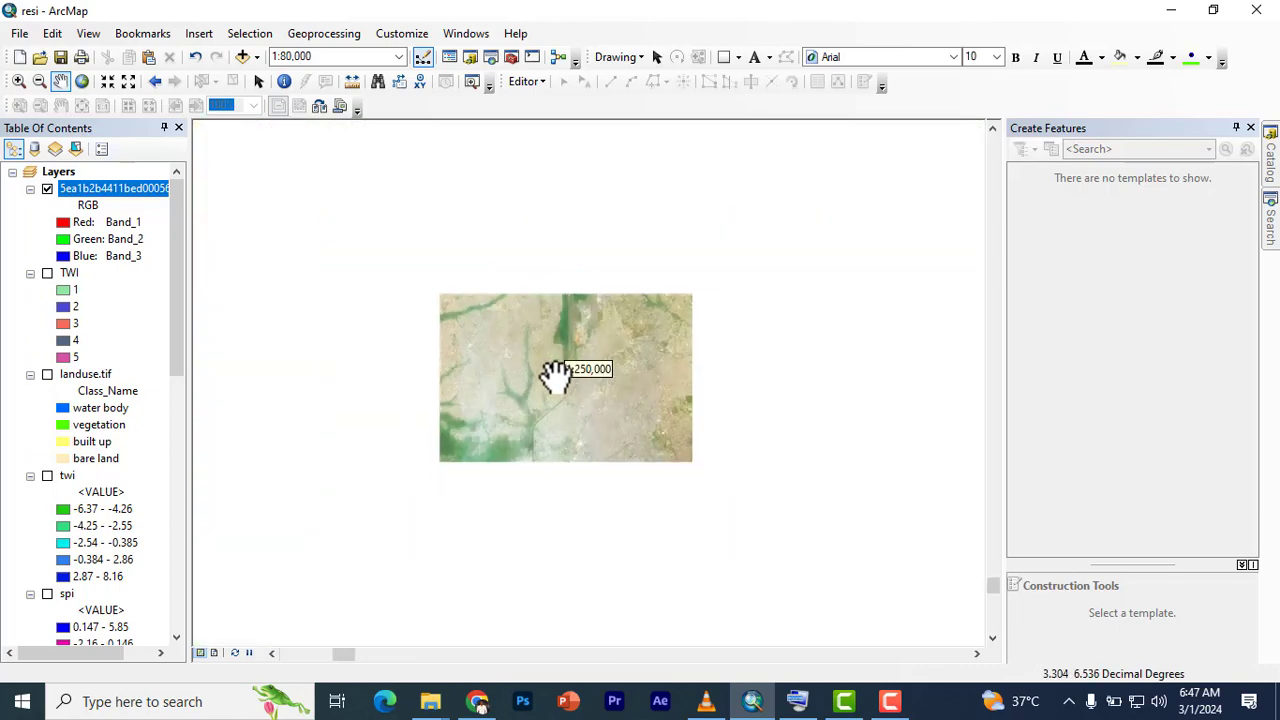
scroll(549, 371, "up", 2)
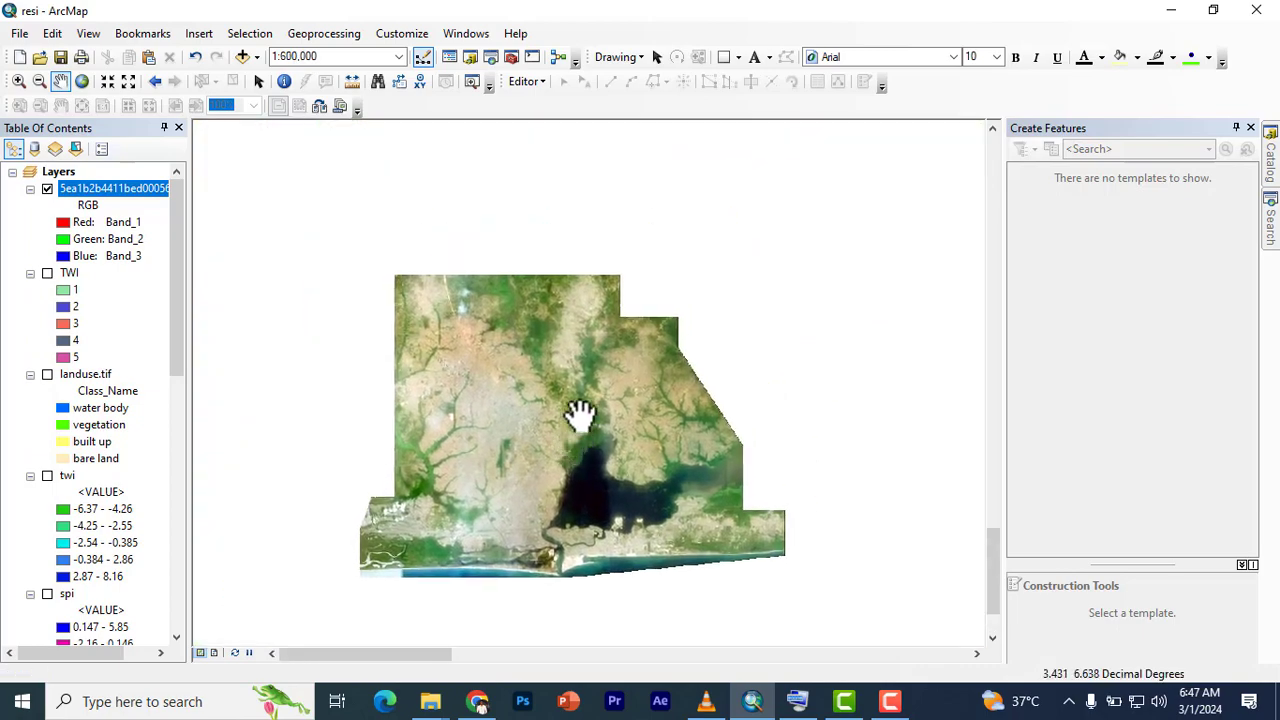